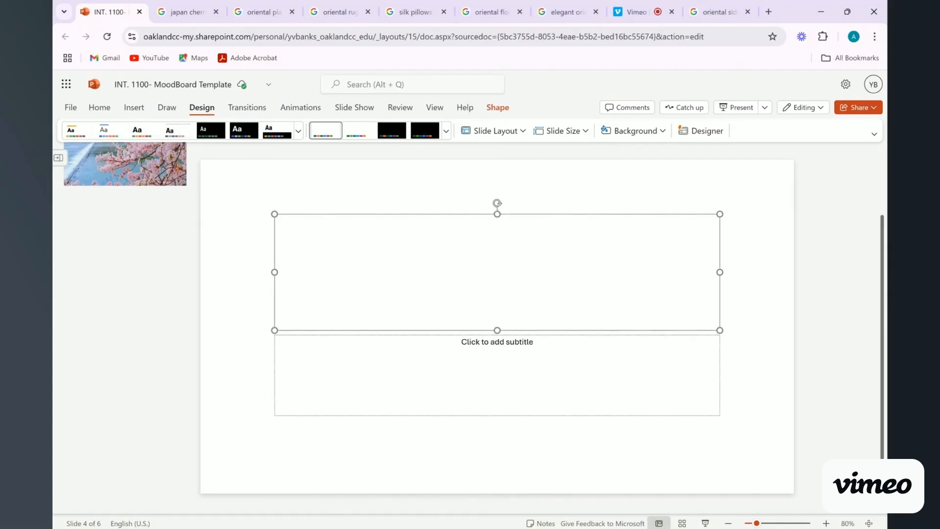
Delete the empty title and subtitle placeholders from slide 4.
click(492, 214)
key(Delete)
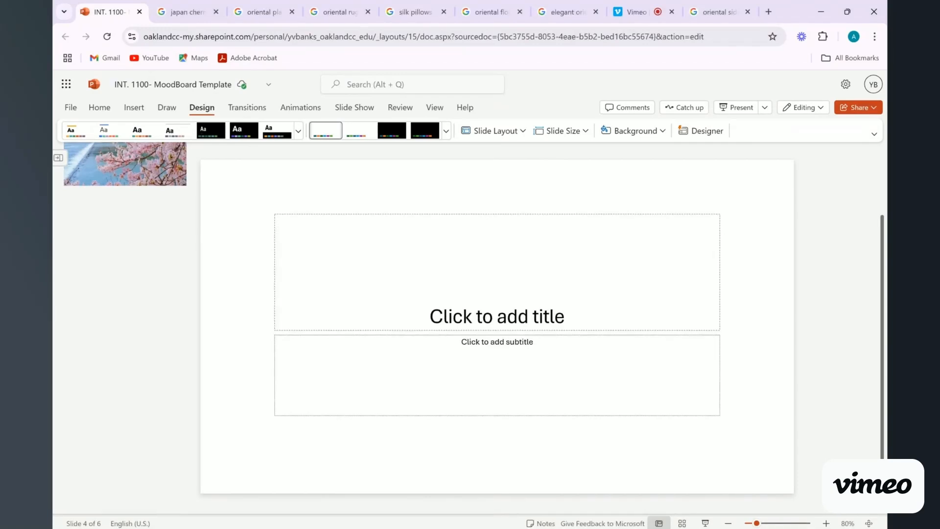
click(485, 214)
click(485, 213)
key(Delete)
click(480, 334)
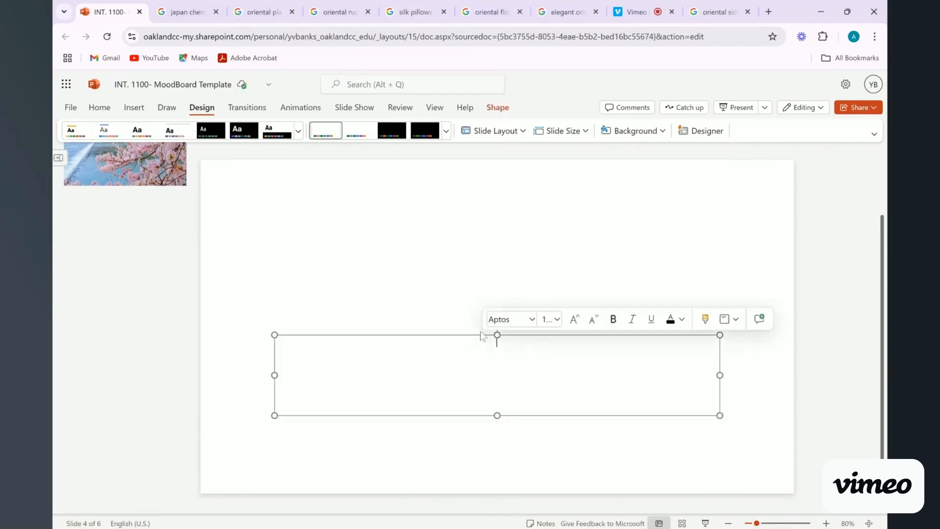
click(481, 333)
key(Delete)
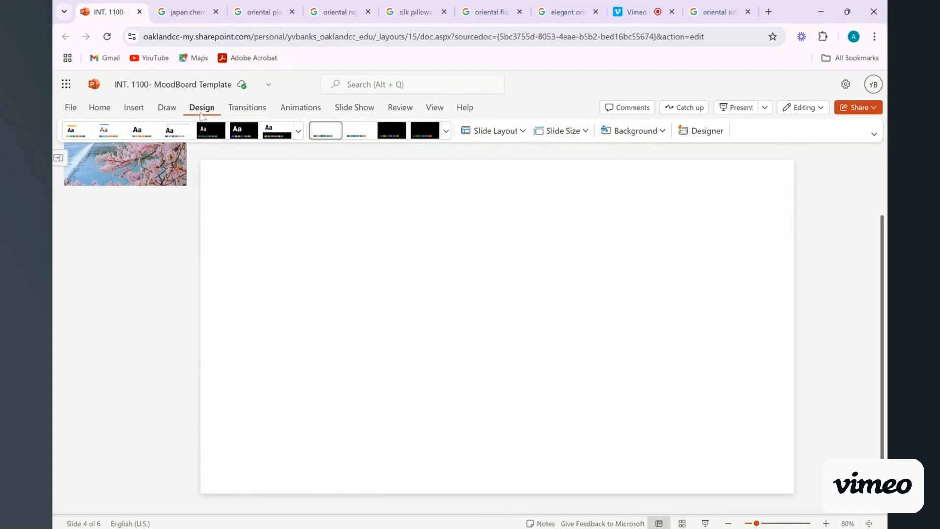
Review the slide size choices and the custom slide size settings, leaving the widescreen landscape format as it is.
click(585, 131)
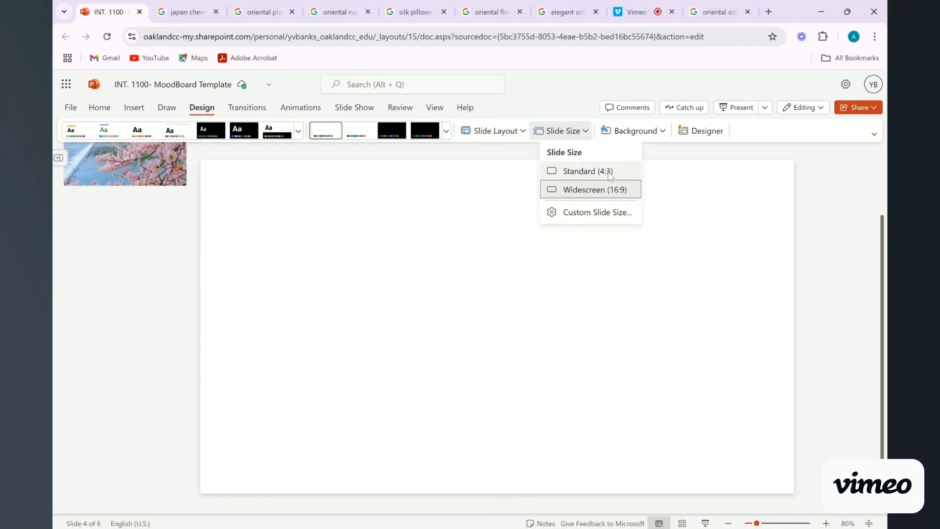
click(606, 214)
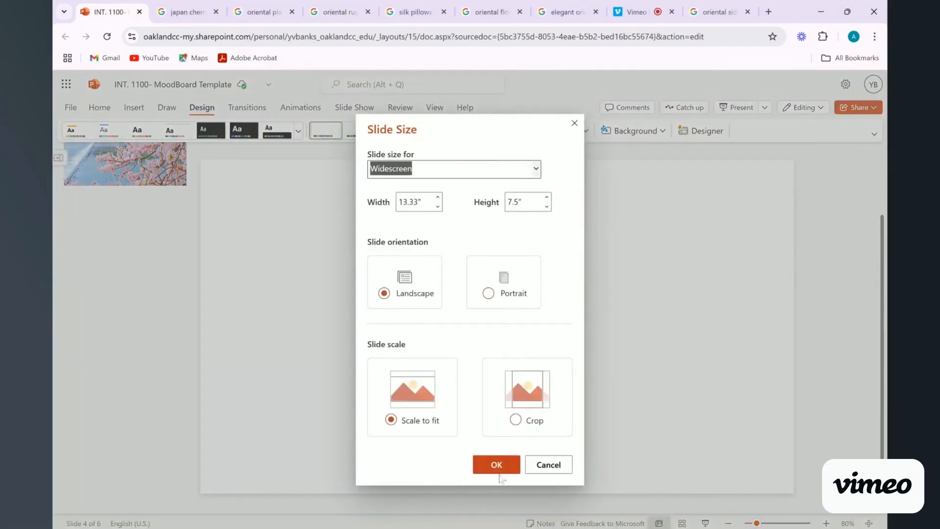
click(517, 467)
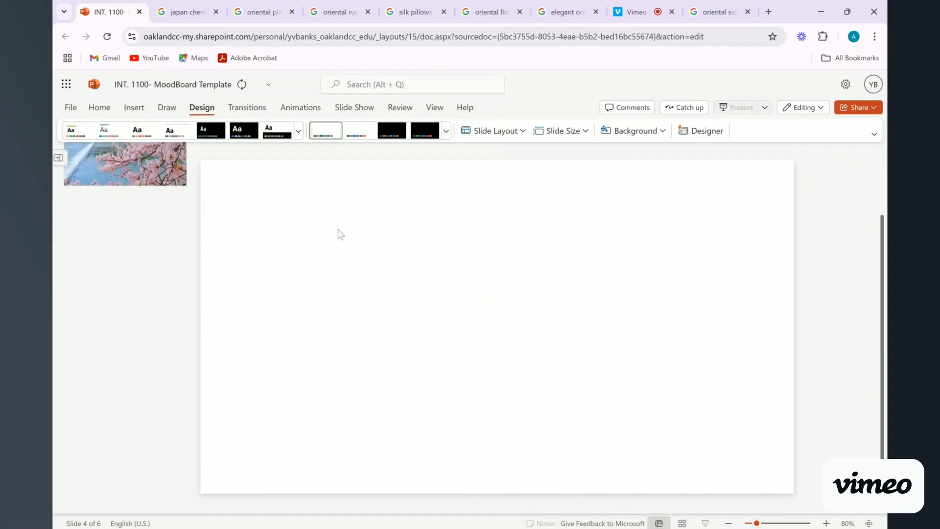
click(585, 134)
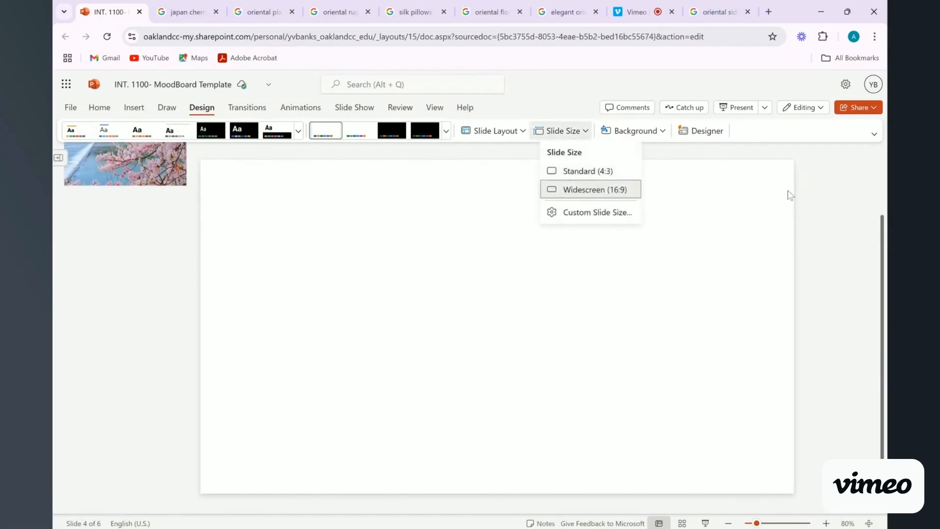
click(853, 232)
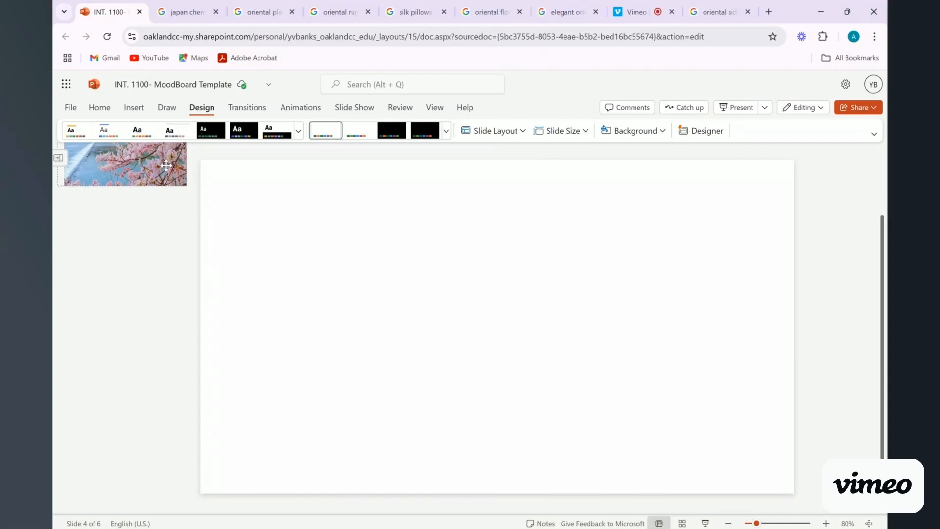
Move the cherry blossom picture from beside the slide into its left half and enlarge it.
drag(163, 163, 345, 348)
drag(315, 320, 308, 307)
click(186, 12)
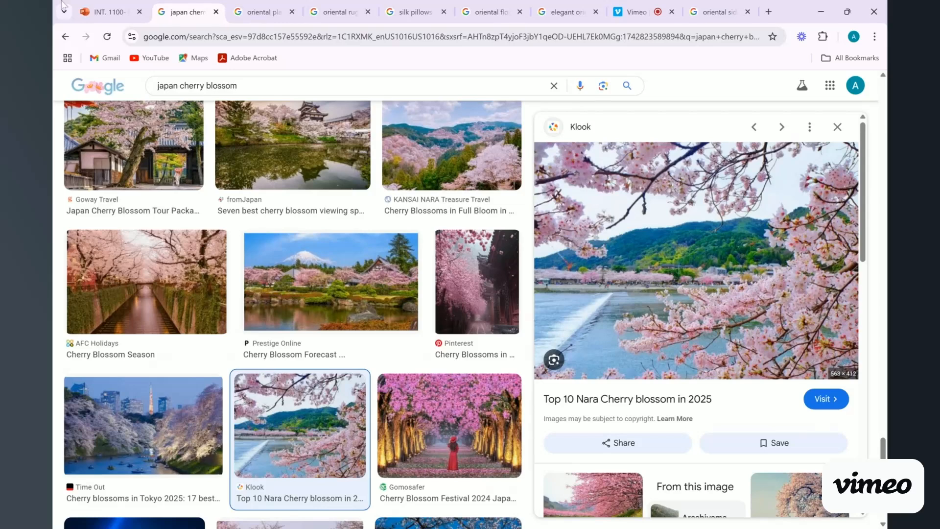
click(117, 9)
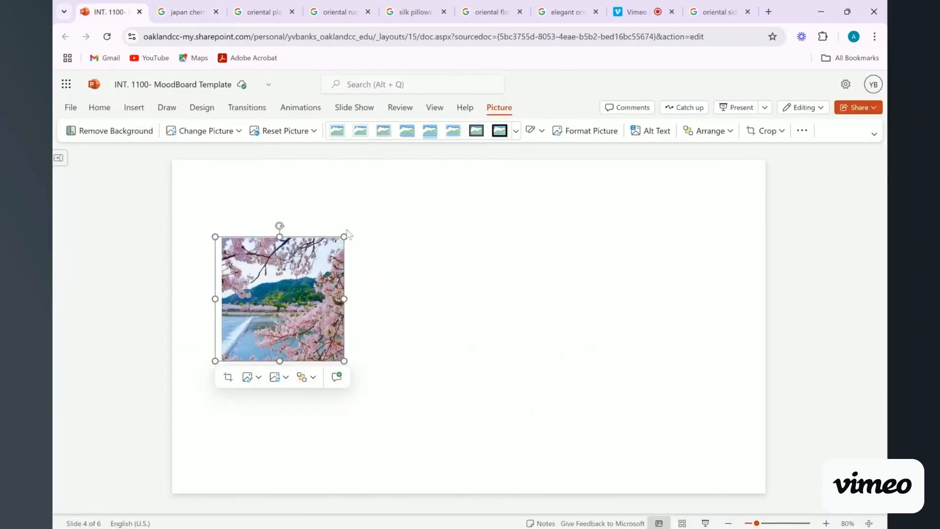
drag(344, 236, 401, 205)
drag(333, 263, 321, 306)
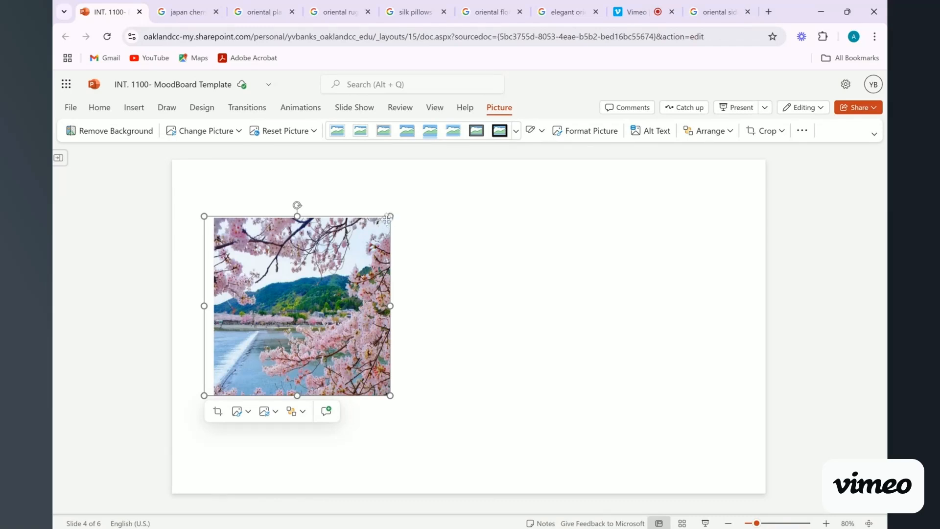
drag(394, 214, 406, 202)
click(538, 250)
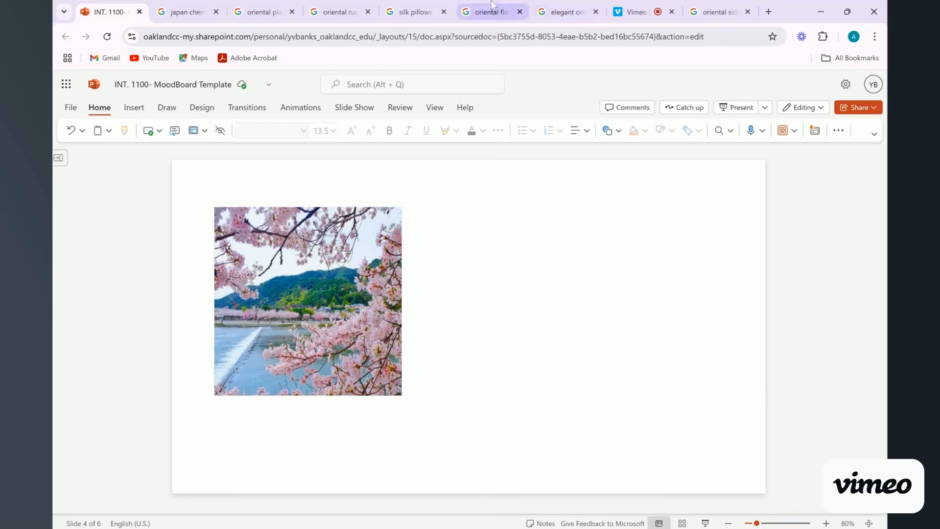
Paste the copied floral bed picture onto the slide and dismiss the design suggestions.
right_click(582, 313)
click(627, 274)
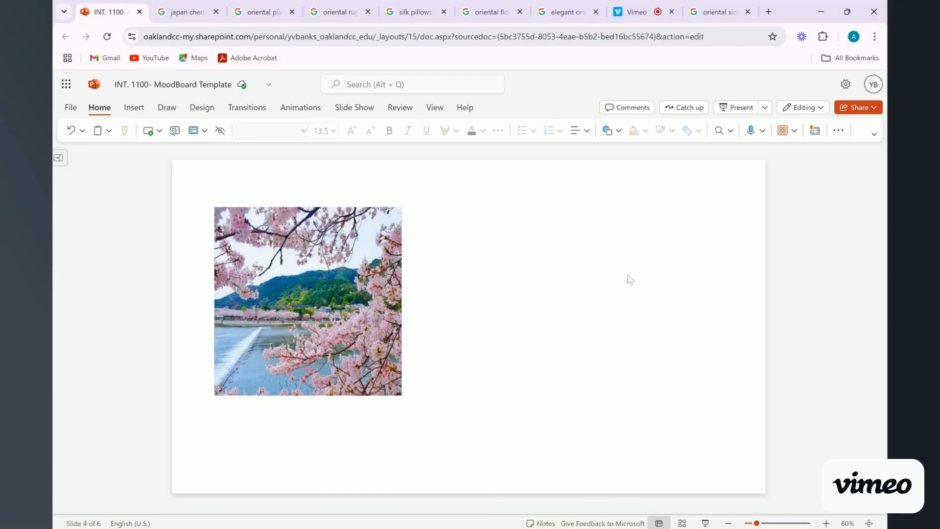
key(ctrl+v)
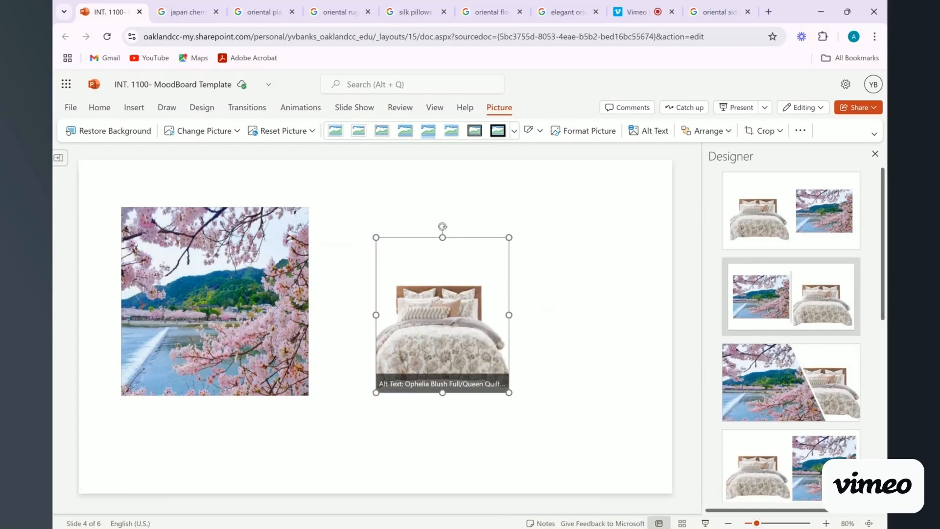
click(874, 154)
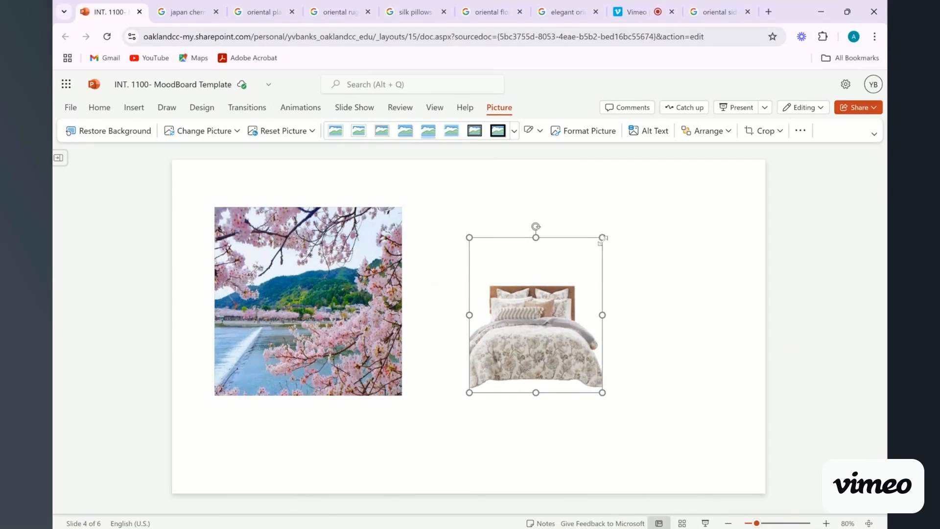
Enlarge the floral bed picture and position it in the lower right half of the slide.
drag(602, 239, 636, 198)
drag(591, 325, 634, 353)
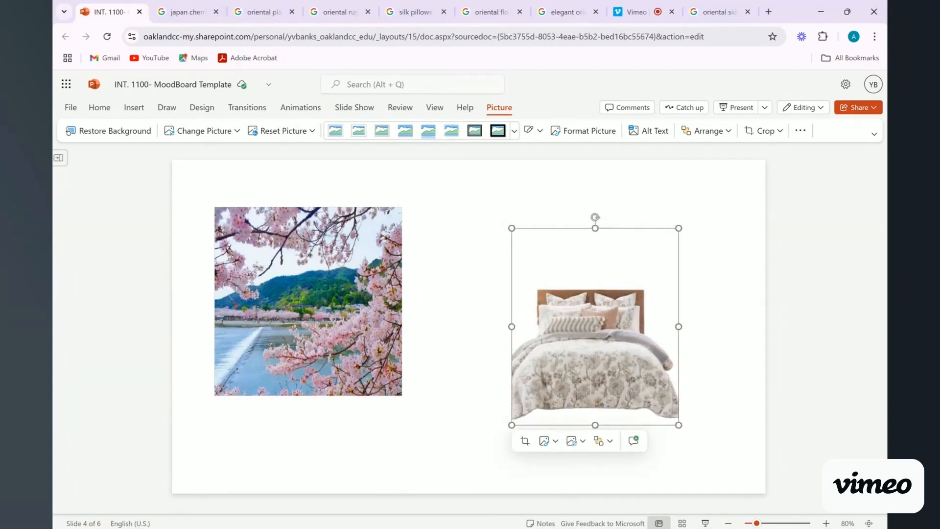
drag(641, 374, 630, 362)
click(720, 453)
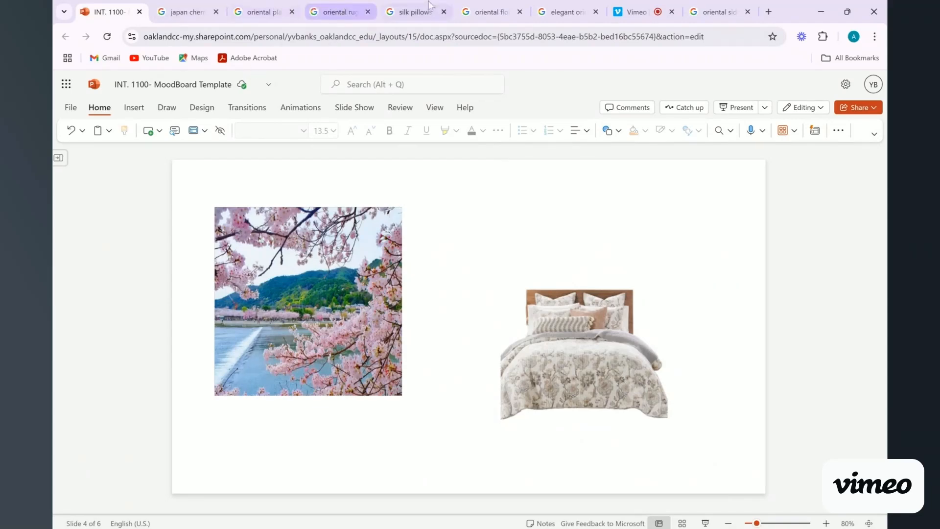
Copy the Oriental Crane duvet picture from the oriental floral bed image results and paste it onto the mood board slide.
click(485, 3)
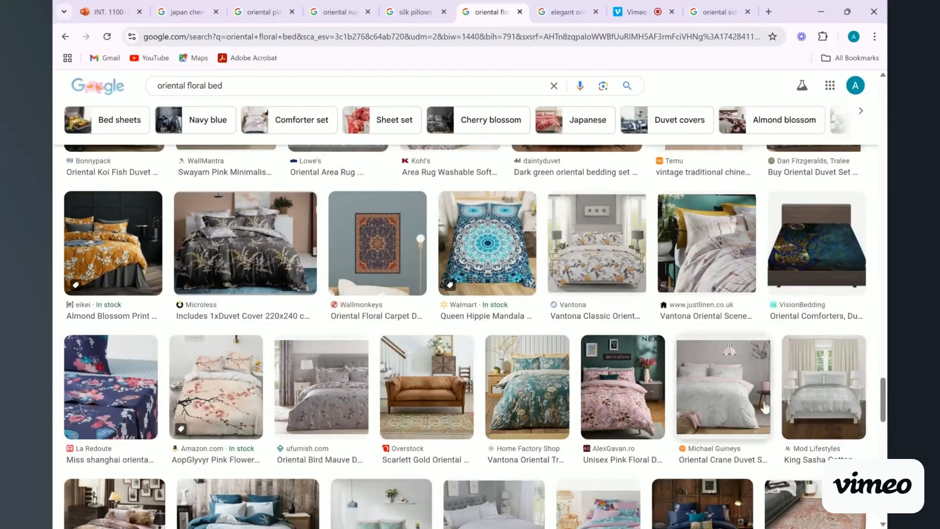
scroll(742, 386, down, 5)
scroll(720, 330, up, 2)
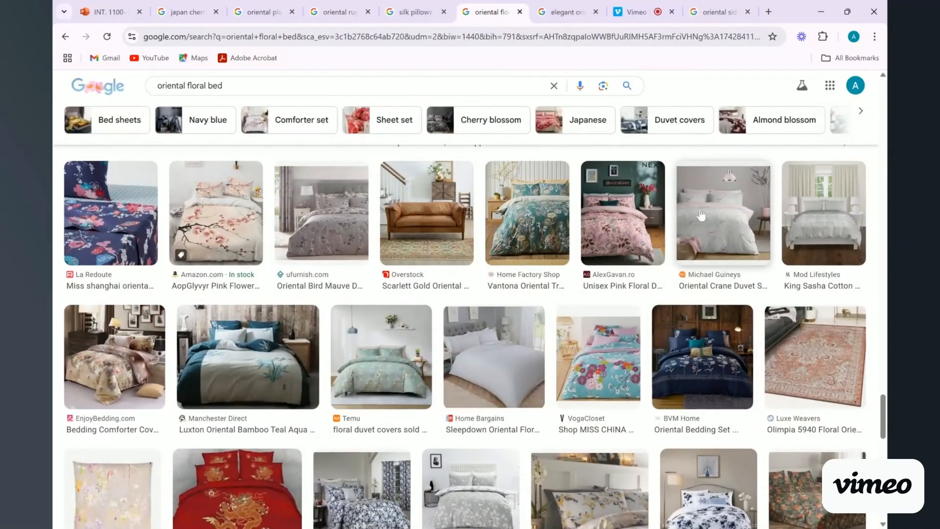
click(100, 13)
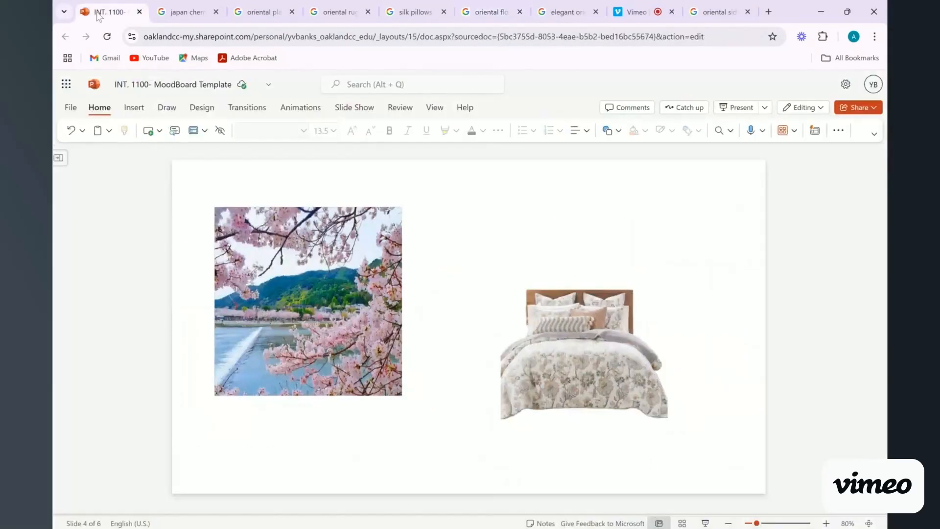
right_click(502, 208)
click(513, 188)
key(ctrl+v)
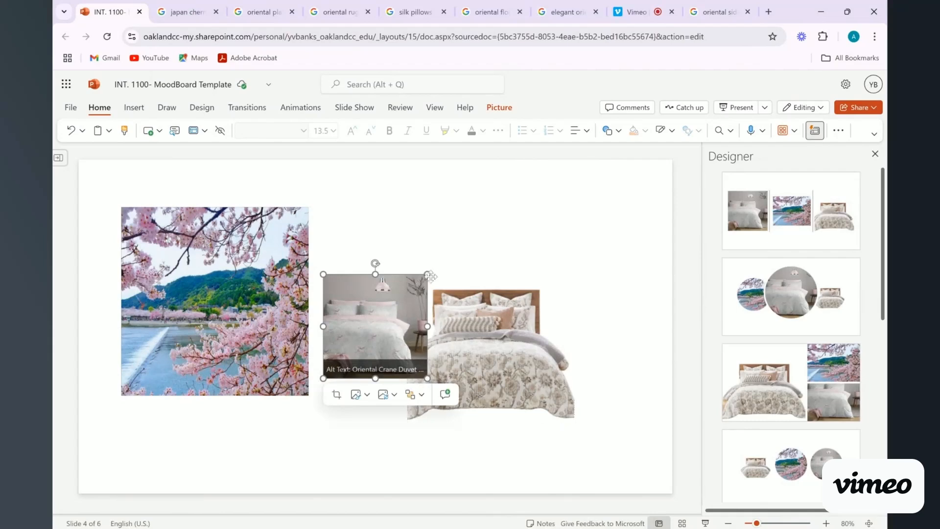
Enlarge the crane duvet picture, move it above the floral bed, and dismiss the design suggestions.
drag(429, 277, 499, 235)
drag(440, 275, 462, 249)
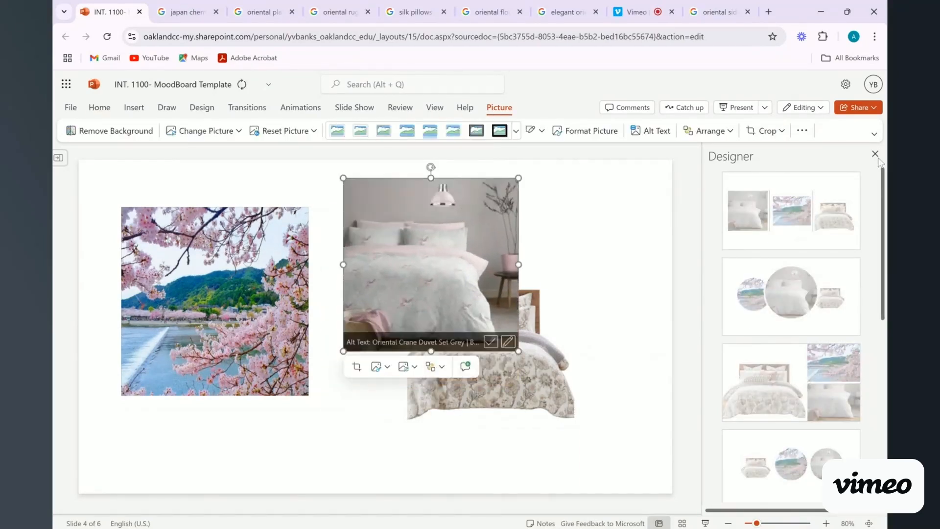
click(876, 155)
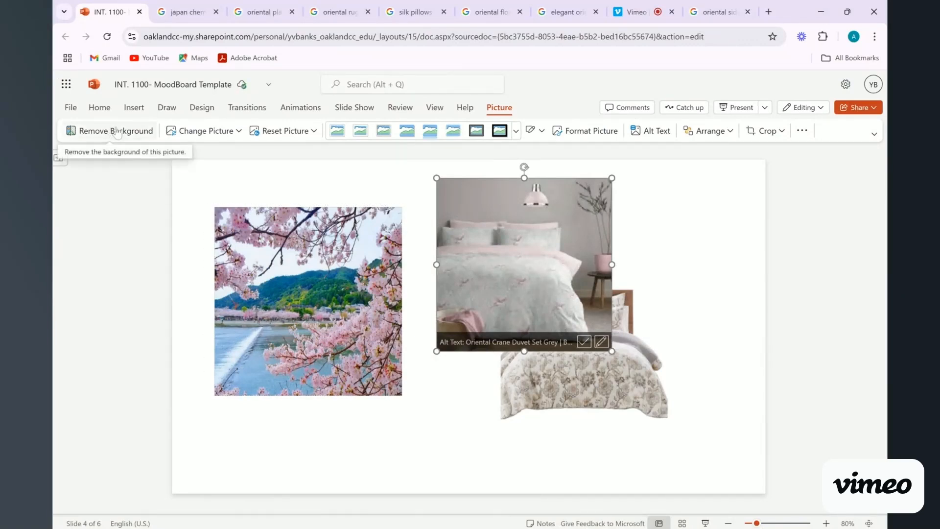
Try removing the crane duvet picture's background and placing it beside the floral bed, then delete that picture.
click(117, 132)
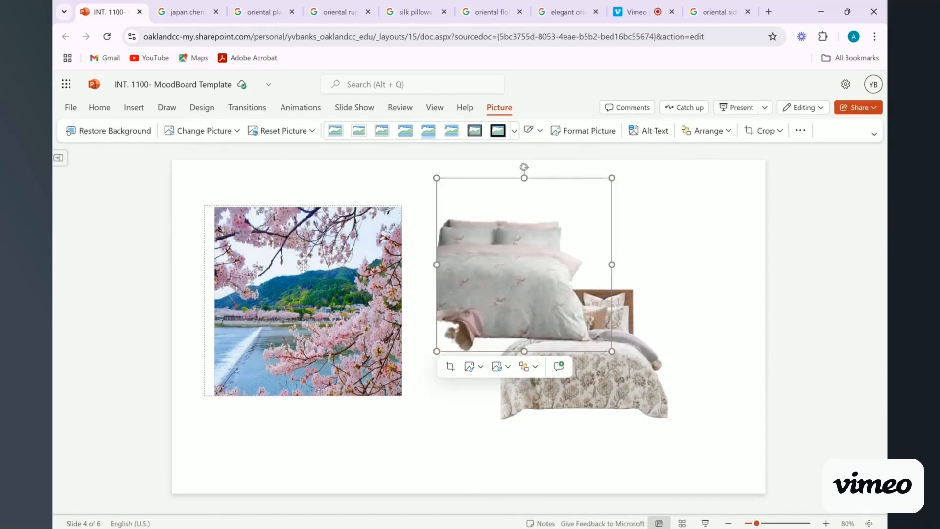
drag(495, 272, 407, 339)
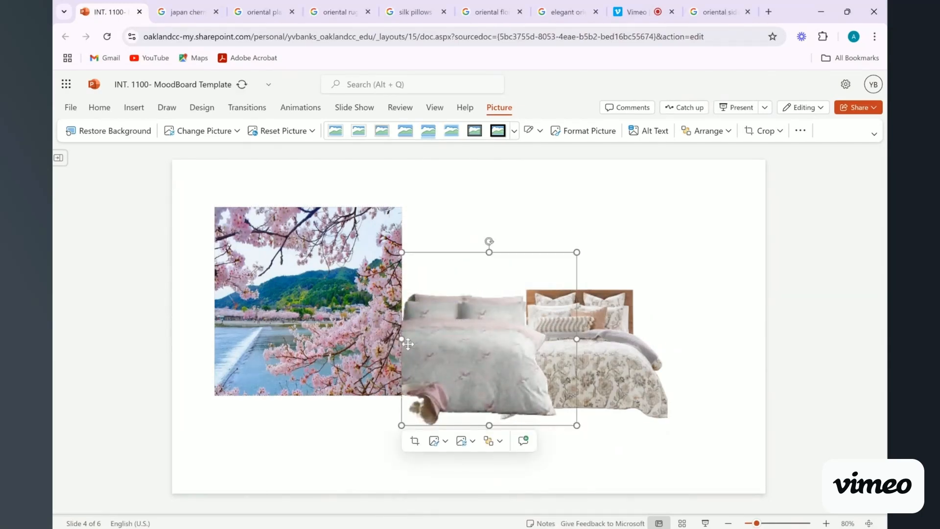
key(Delete)
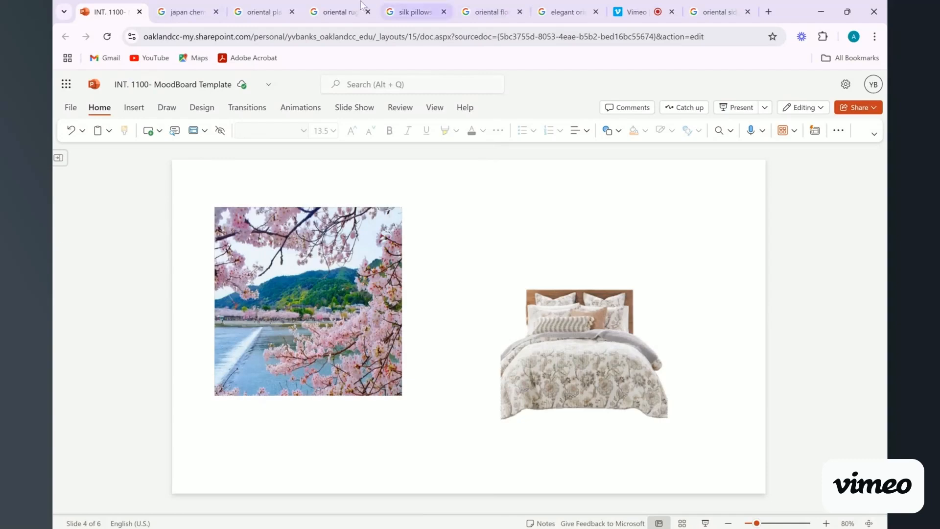
Look through the oriental side table image results for tables that suit the floral bed and cherry blossom picture.
click(489, 12)
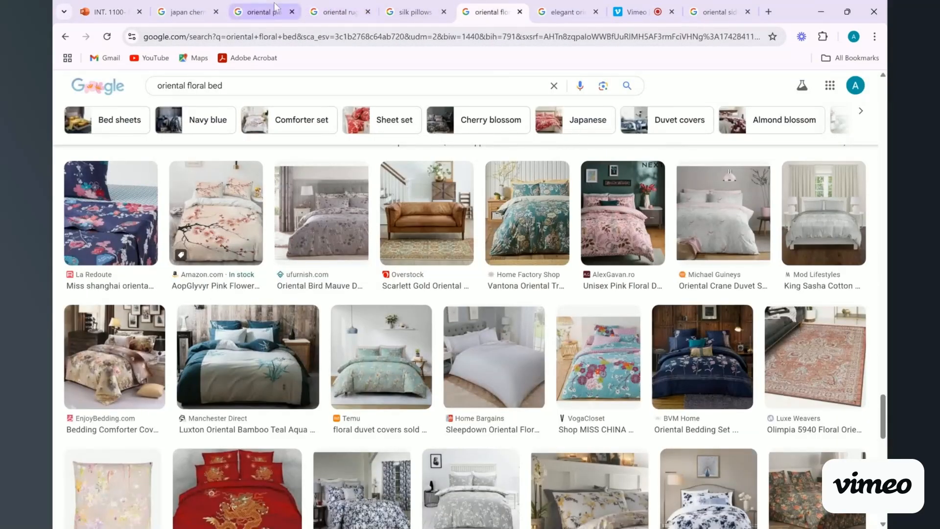
click(274, 5)
click(342, 12)
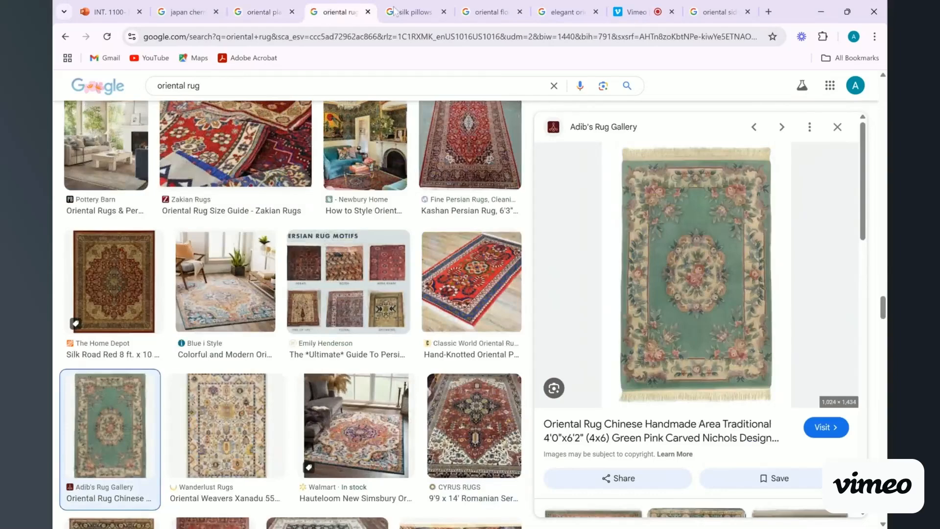
click(693, 5)
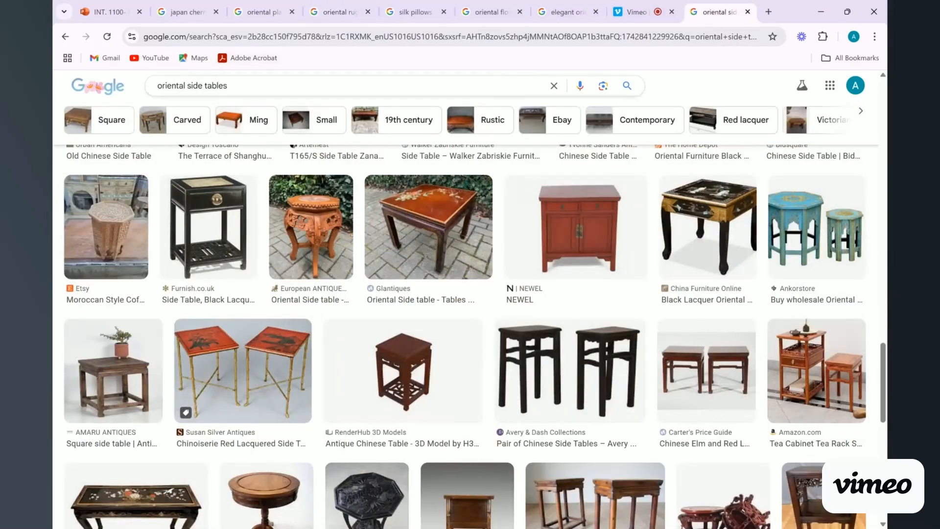
scroll(324, 345, up, 2)
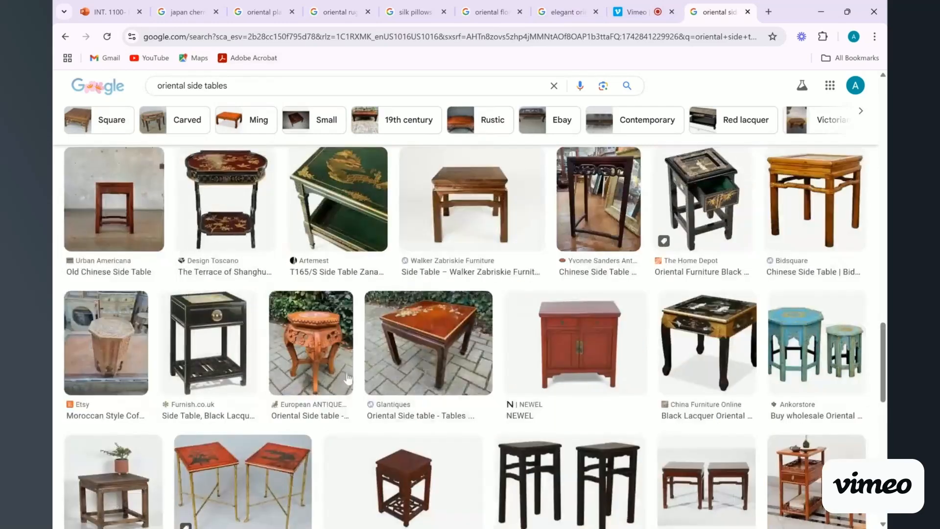
scroll(325, 345, up, 3)
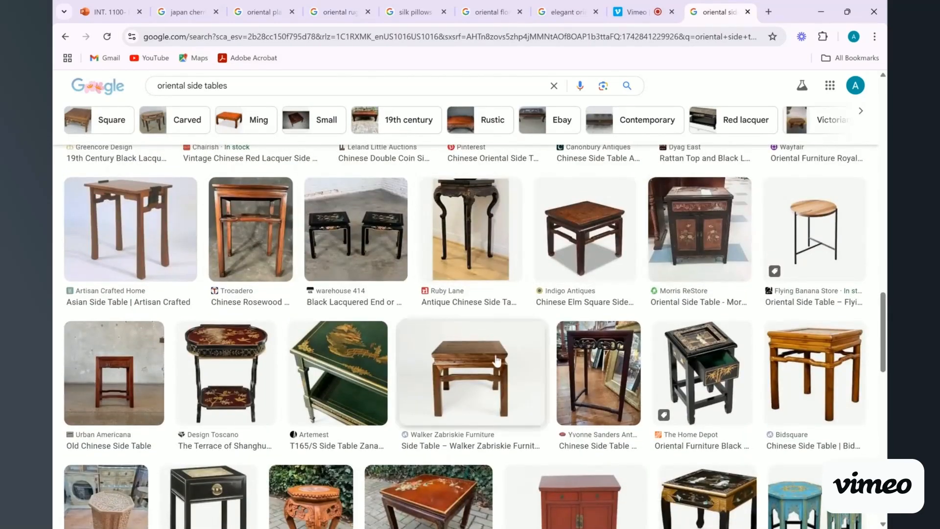
scroll(492, 344, down, 3)
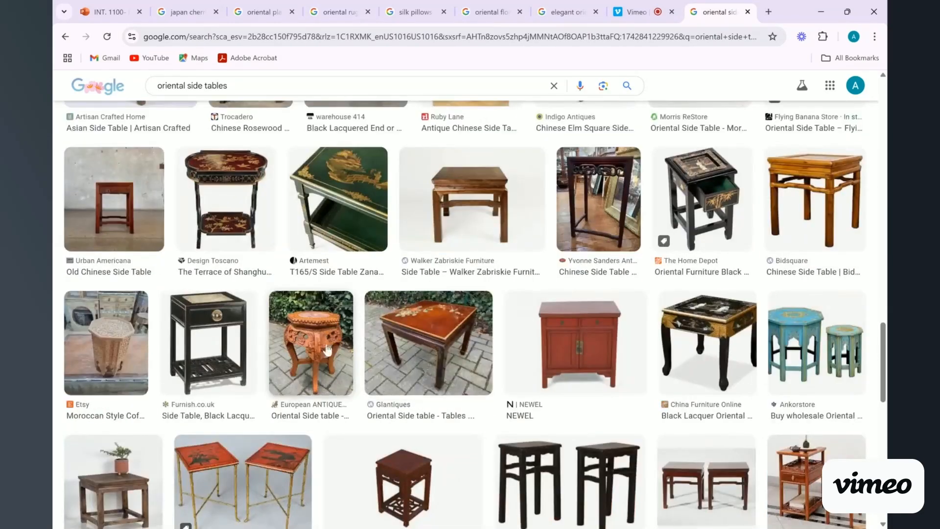
scroll(418, 229, up, 6)
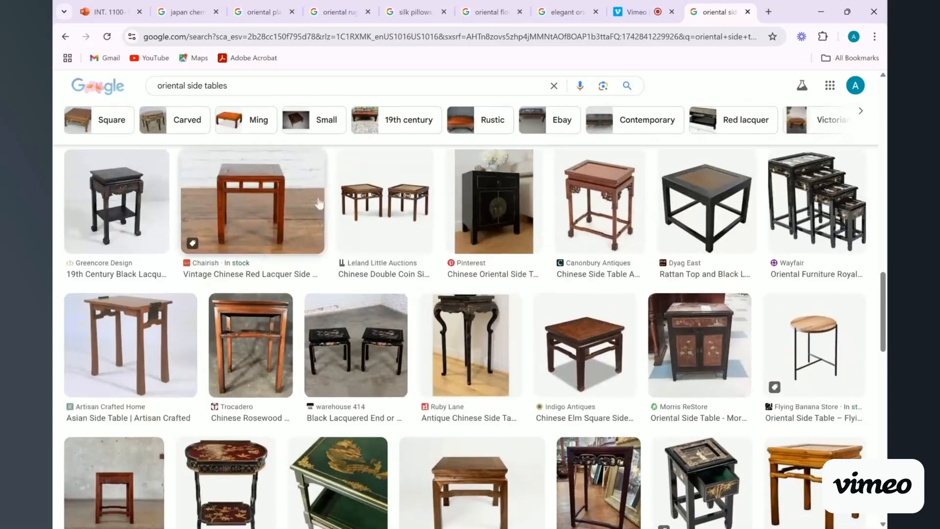
scroll(439, 215, up, 7)
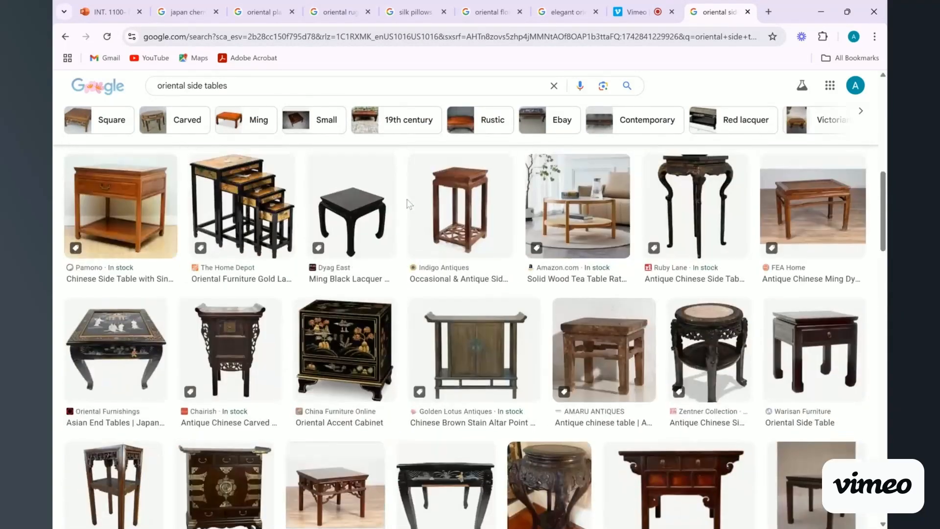
scroll(399, 218, down, 10)
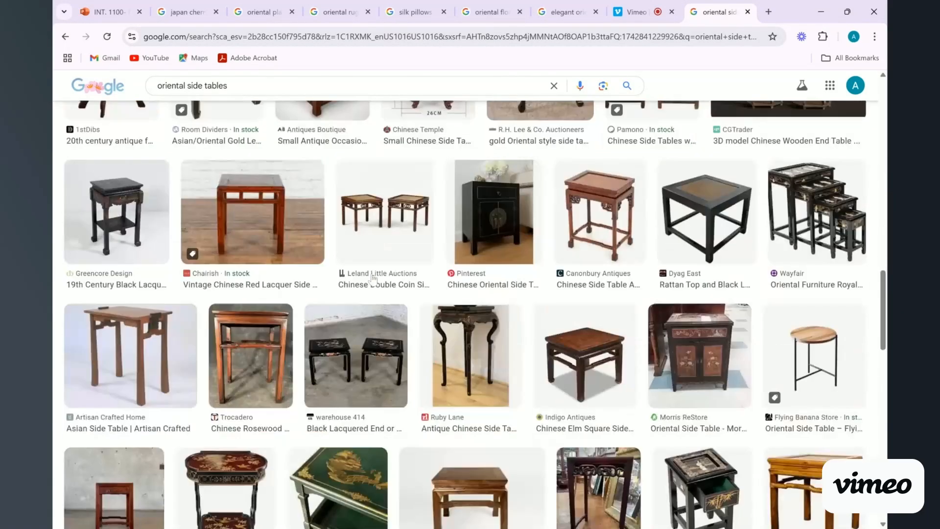
scroll(363, 299, down, 5)
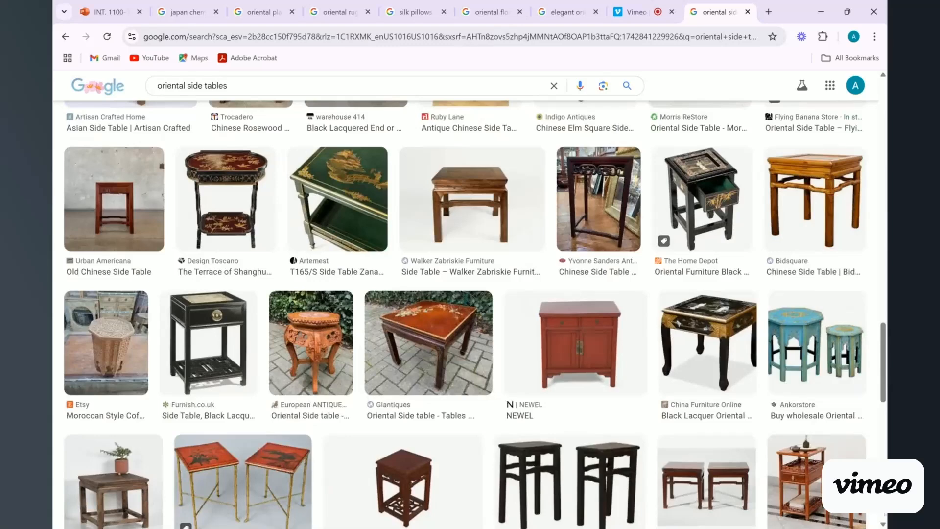
Copy the blue Saada two-piece side table picture from the image results, paste it onto the mood board slide, and dismiss the design suggestions.
click(845, 358)
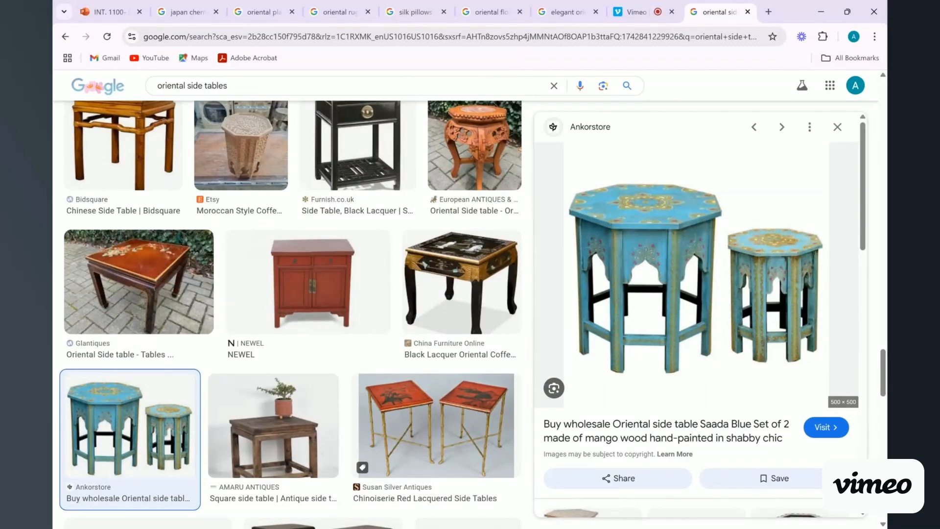
click(100, 11)
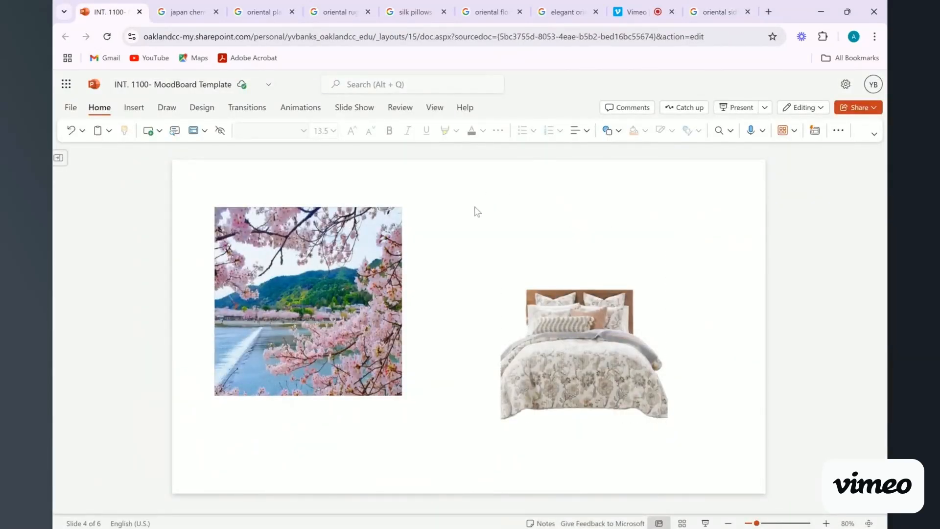
key(ctrl+v)
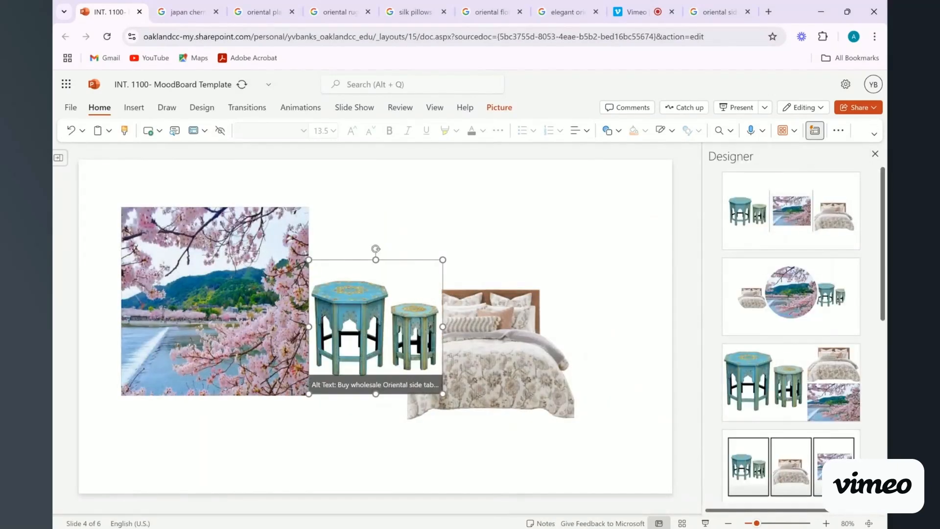
click(875, 155)
Remove the background of the blue side tables picture and place it in front of the bed's lower right corner.
drag(500, 290, 546, 234)
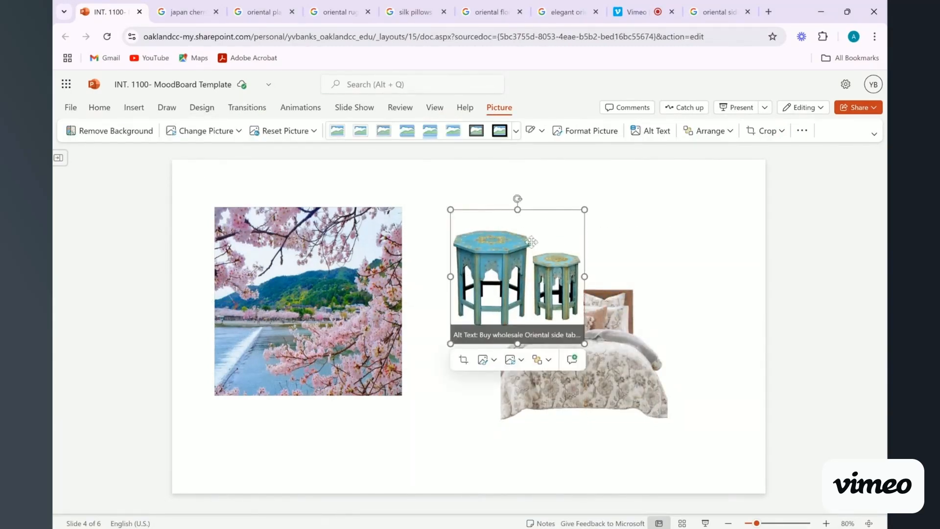
click(124, 135)
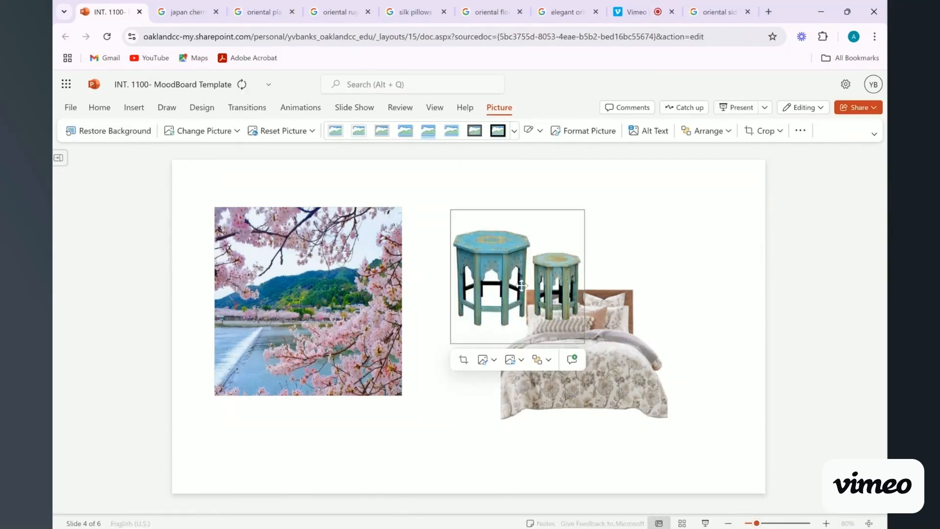
drag(502, 293, 659, 403)
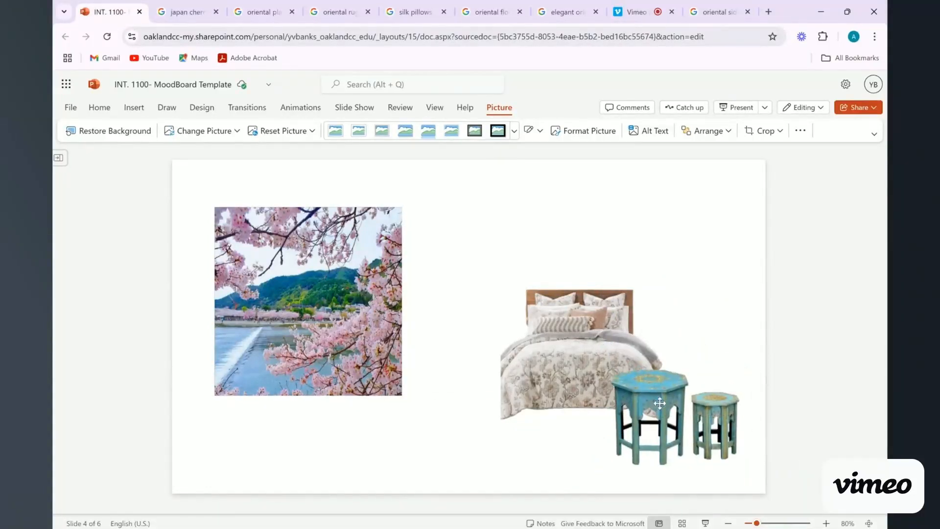
Enlarge the floral bed picture and shift it slightly left so the blue side tables overlap only its lower right corner.
click(602, 347)
drag(669, 226, 678, 214)
drag(683, 338, 698, 338)
click(734, 226)
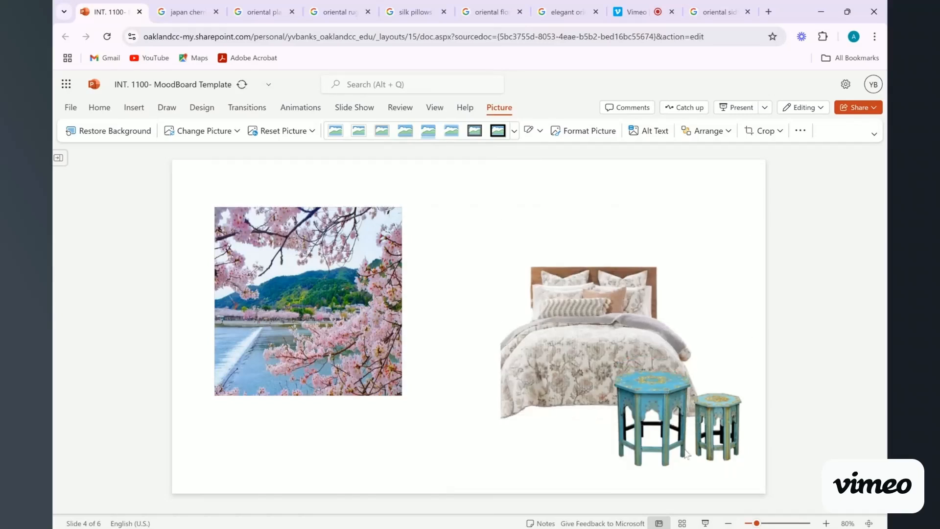
click(595, 316)
mouse_move(595, 316)
mouse_down()
mouse_move(583, 317)
mouse_move(587, 325)
mouse_up()
click(733, 328)
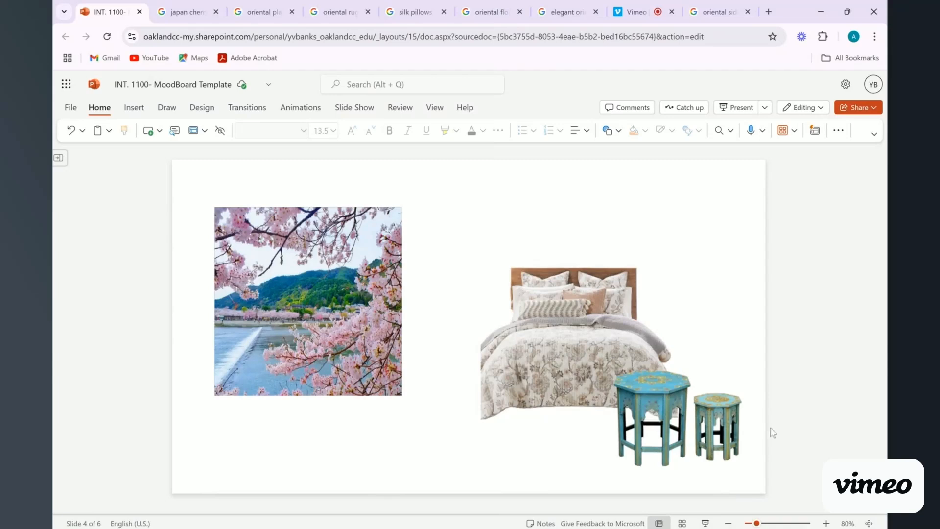
Examine the stacking-order options for the blue side tables picture without applying any of them.
click(690, 413)
right_click(690, 413)
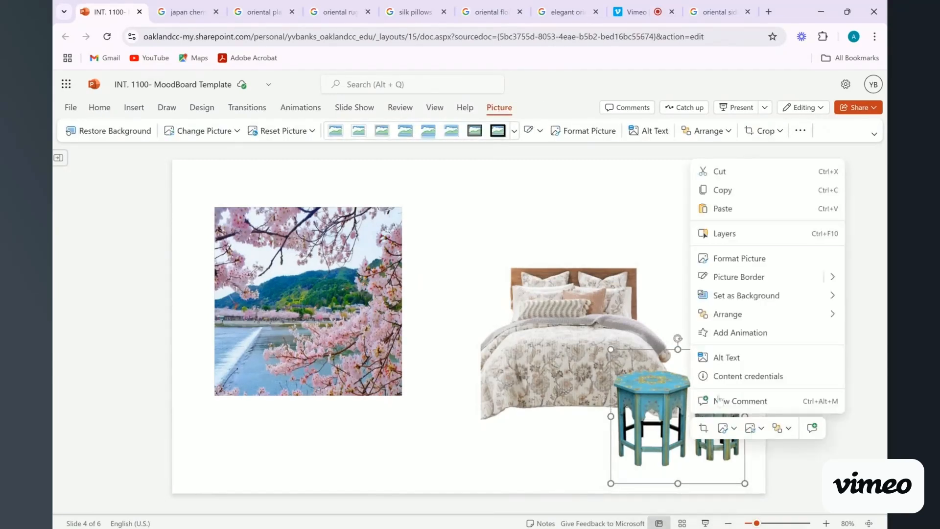
mouse_move(829, 315)
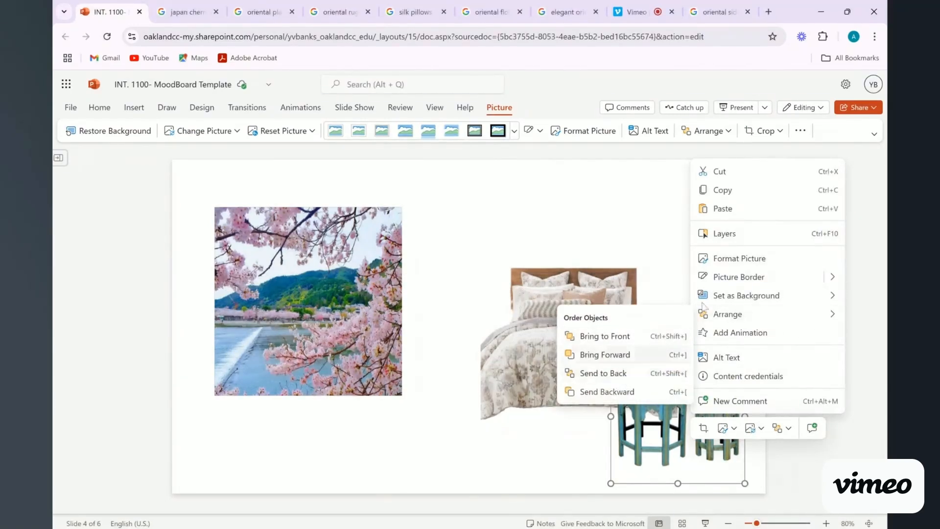
click(626, 227)
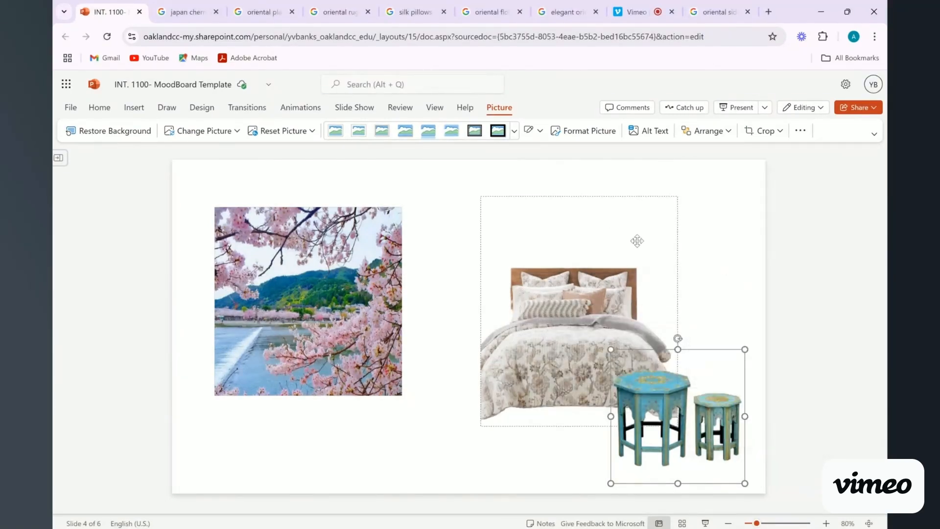
click(740, 294)
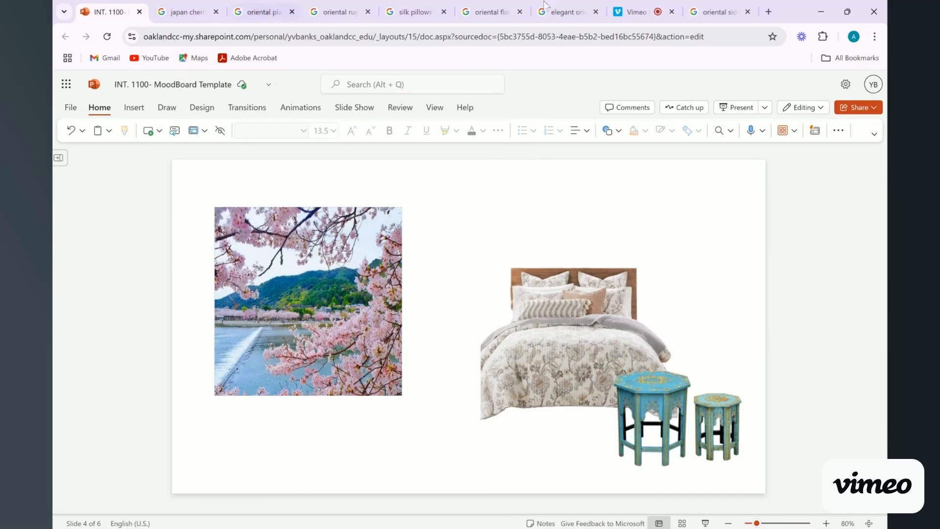
Copy the green Chinese floral rug picture from the oriental rug image results and paste it onto the mood board slide.
click(335, 19)
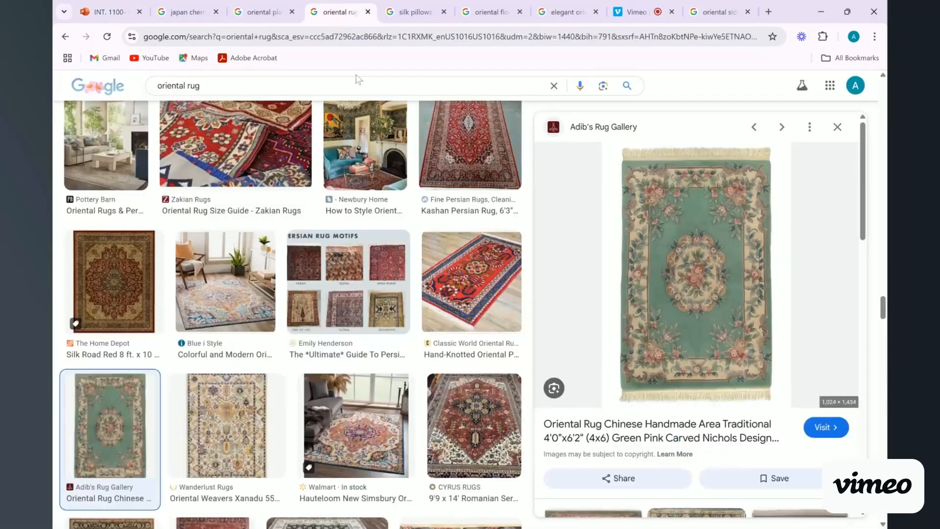
scroll(812, 224, up, 3)
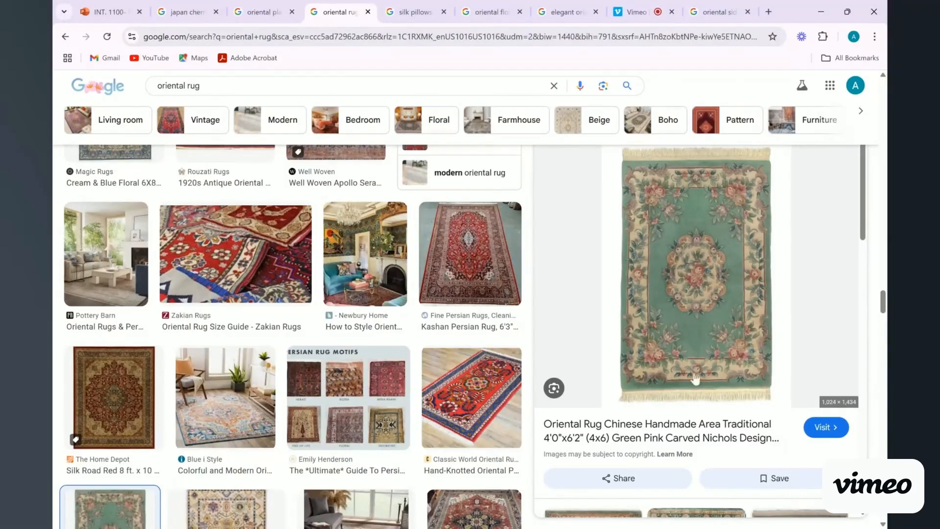
click(98, 12)
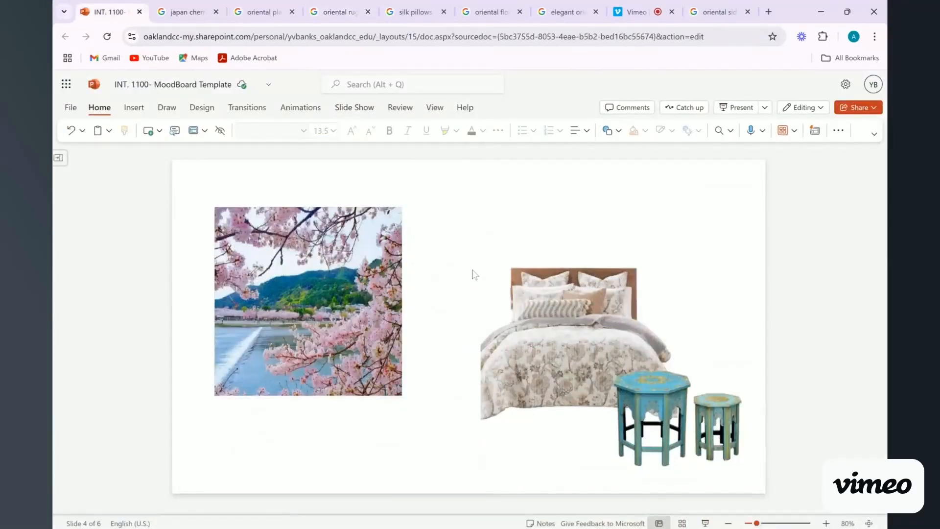
key(ctrl+v)
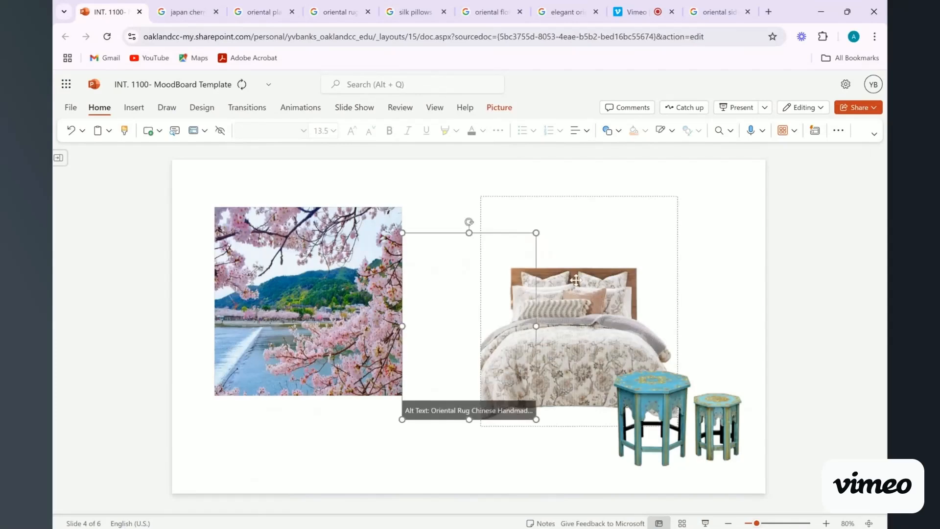
Dismiss the design suggestions, remove the green rug picture's background, and move the rug to the slide's upper right corner.
click(485, 301)
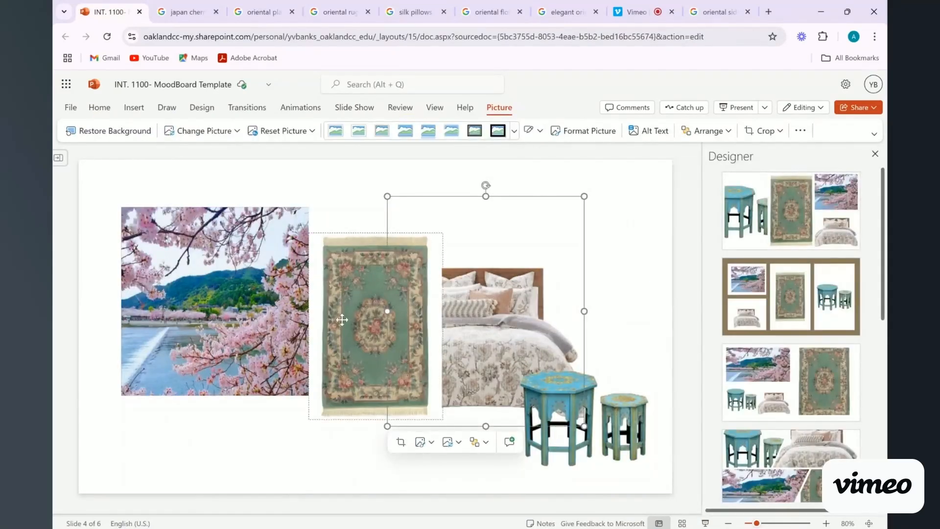
drag(382, 309, 420, 303)
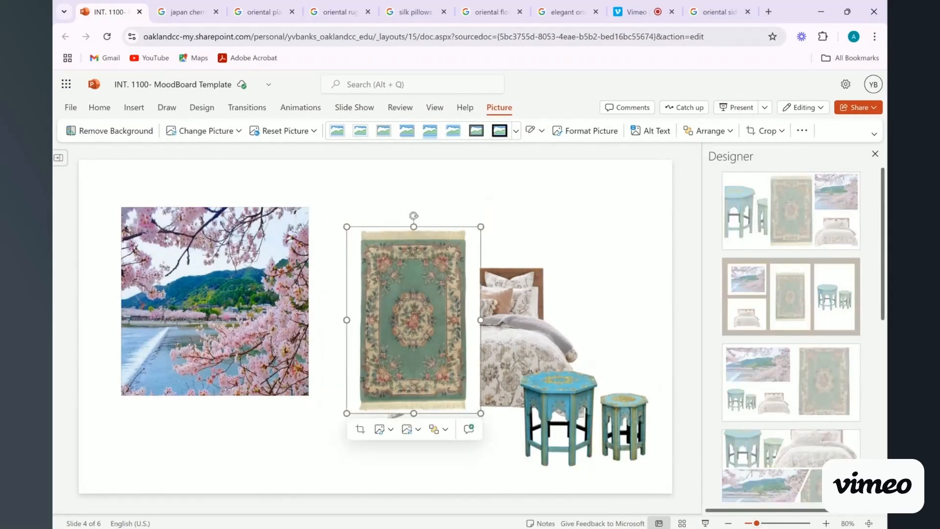
click(874, 154)
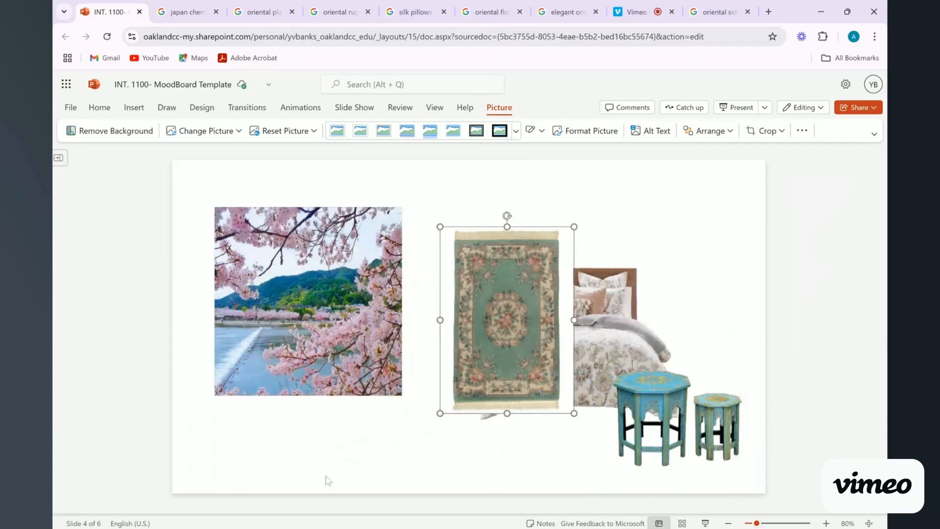
drag(445, 363, 423, 363)
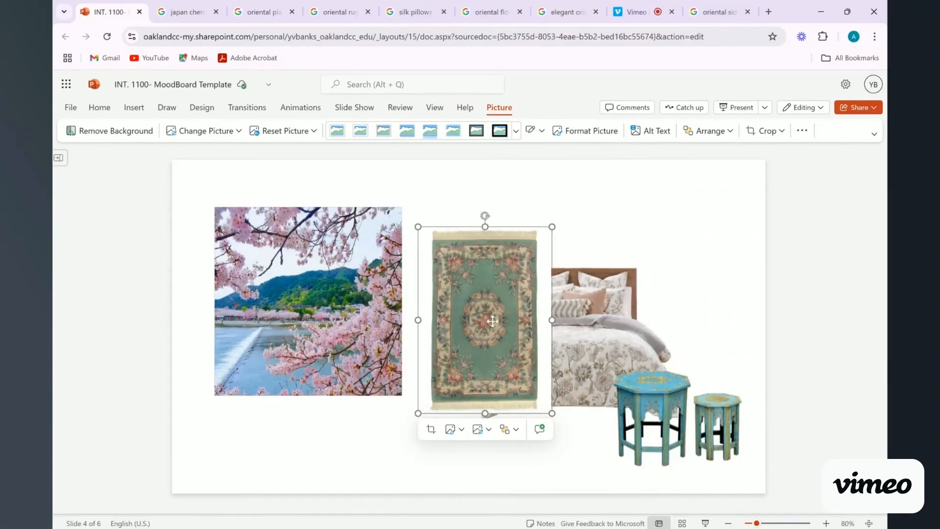
click(129, 132)
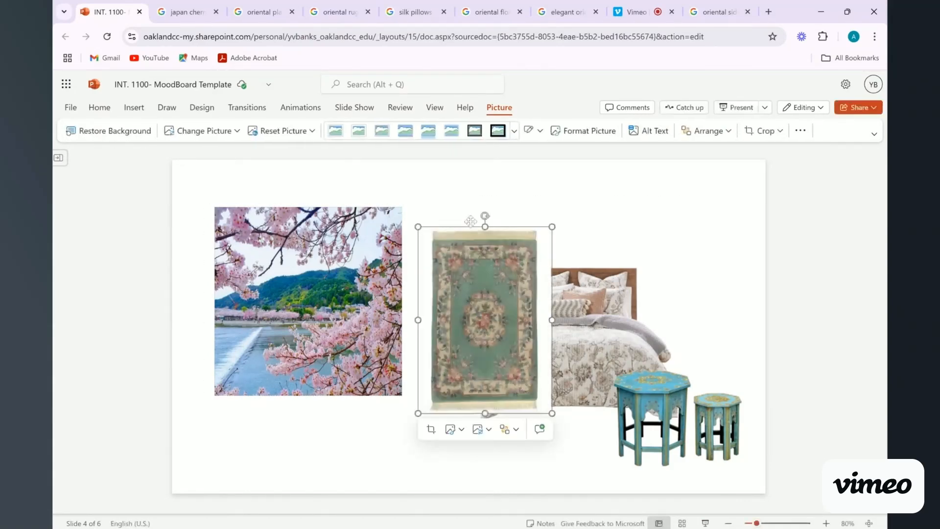
drag(493, 305, 713, 250)
Move the cherry blossom picture toward the slide's lower left and shift the bed and blue side tables left, clear of the rug.
drag(269, 342, 239, 381)
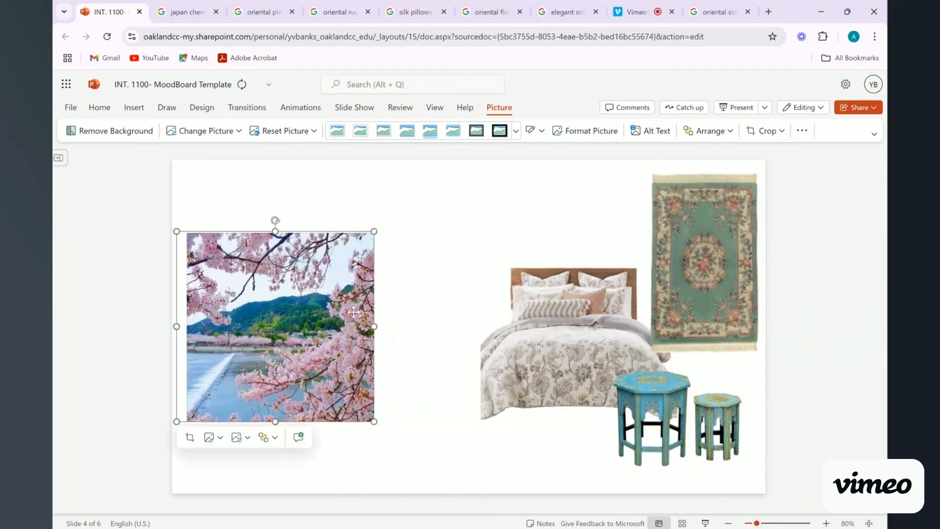
drag(323, 358, 326, 371)
drag(547, 332, 507, 321)
drag(671, 419, 629, 437)
mouse_move(548, 339)
mouse_down()
mouse_move(568, 345)
mouse_move(547, 348)
mouse_up()
Fine-tune the spacing by nudging the green rug left, the bed slightly down and the blue side tables slightly up.
click(723, 243)
drag(723, 242, 712, 244)
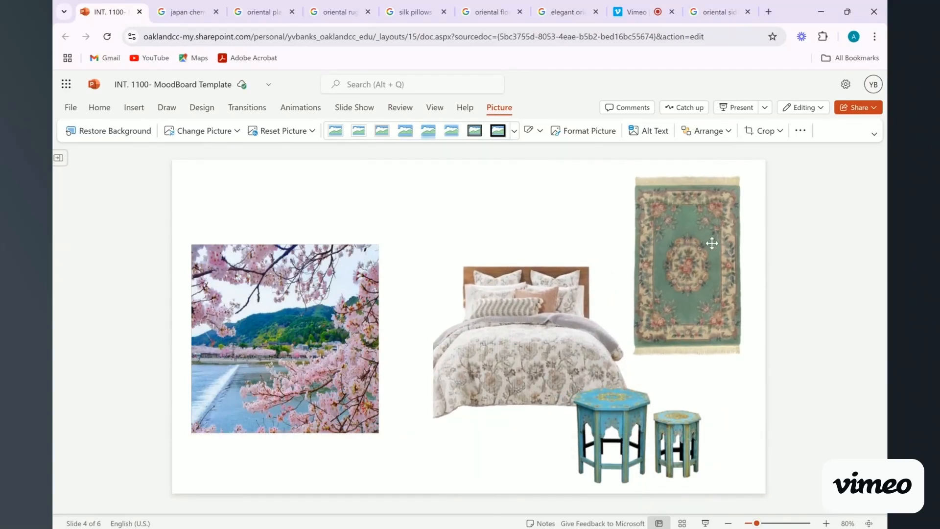
drag(667, 271, 666, 272)
drag(588, 352, 587, 360)
drag(672, 444, 669, 437)
click(538, 212)
Stretch the cherry blossom picture upward to make it taller while keeping its width.
click(281, 338)
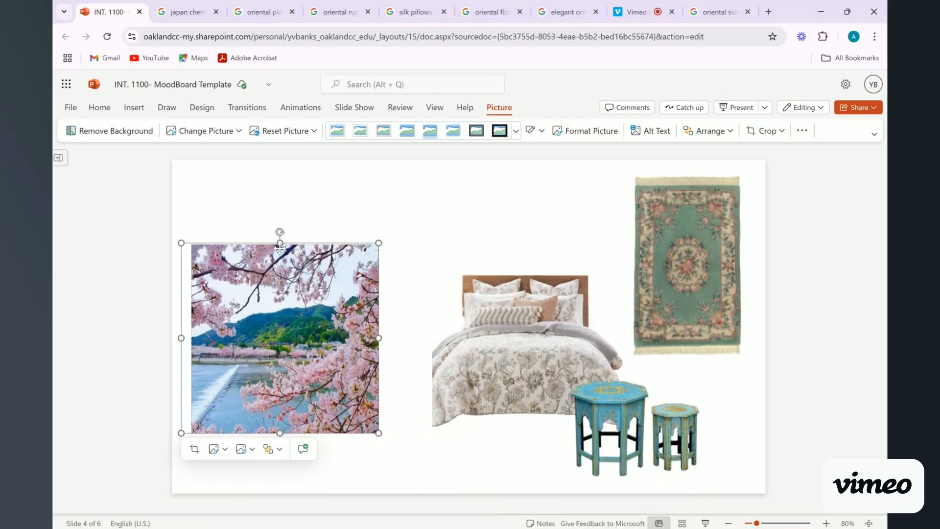
drag(279, 240, 279, 215)
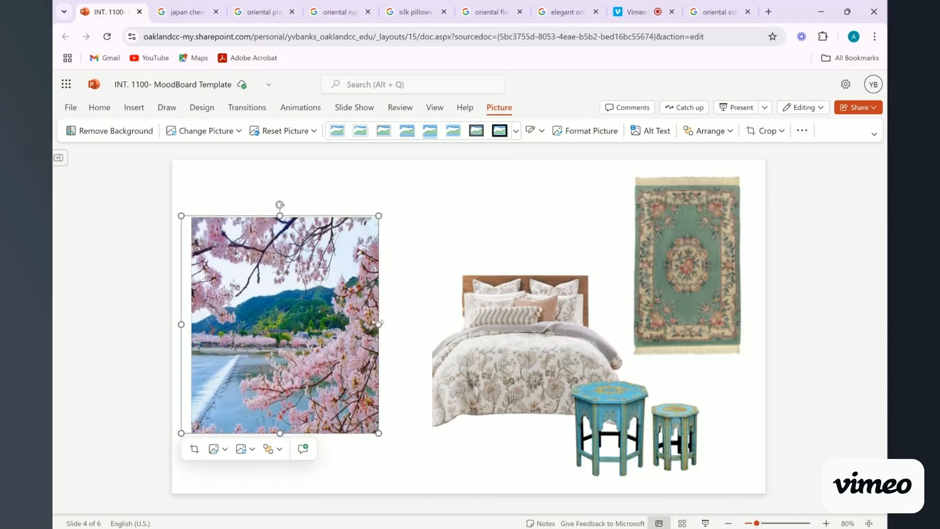
Narrow the cherry blossom picture from its right side while keeping its height, and clear the selection.
drag(378, 323, 348, 323)
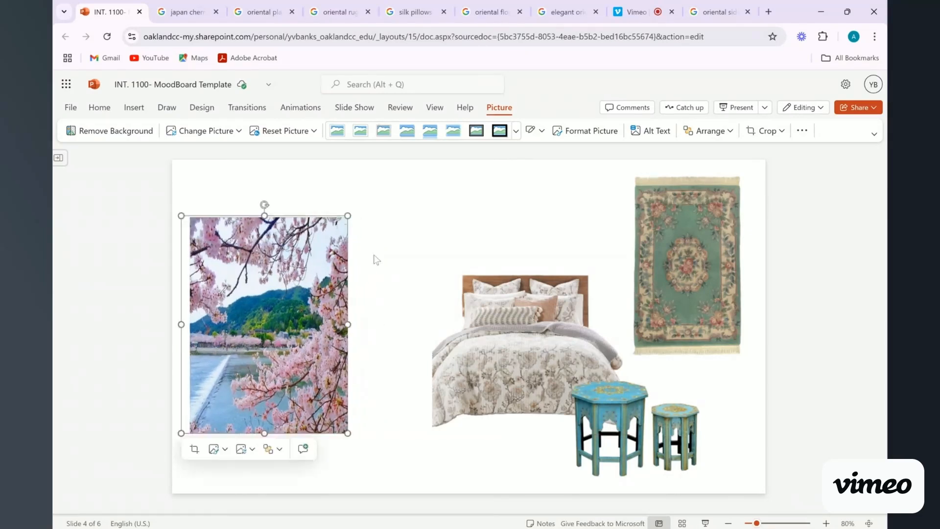
drag(348, 323, 351, 323)
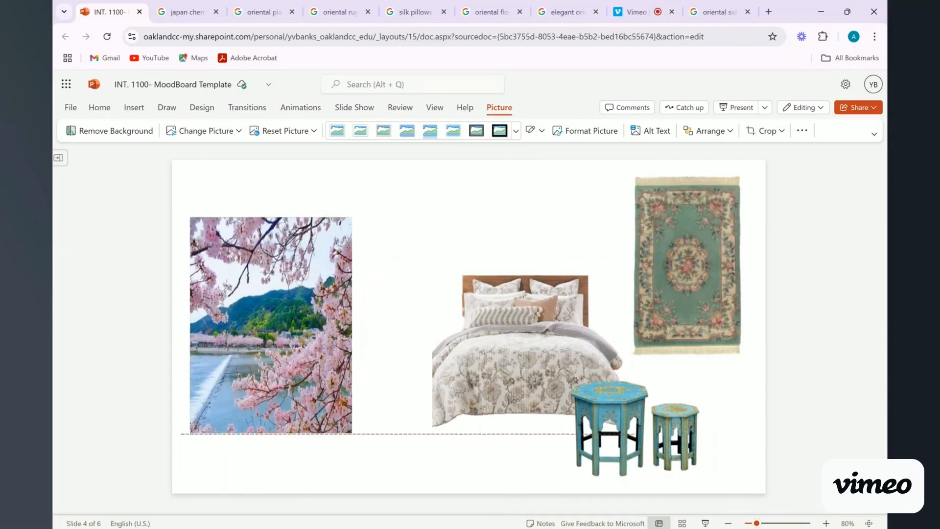
drag(331, 241, 332, 239)
click(325, 199)
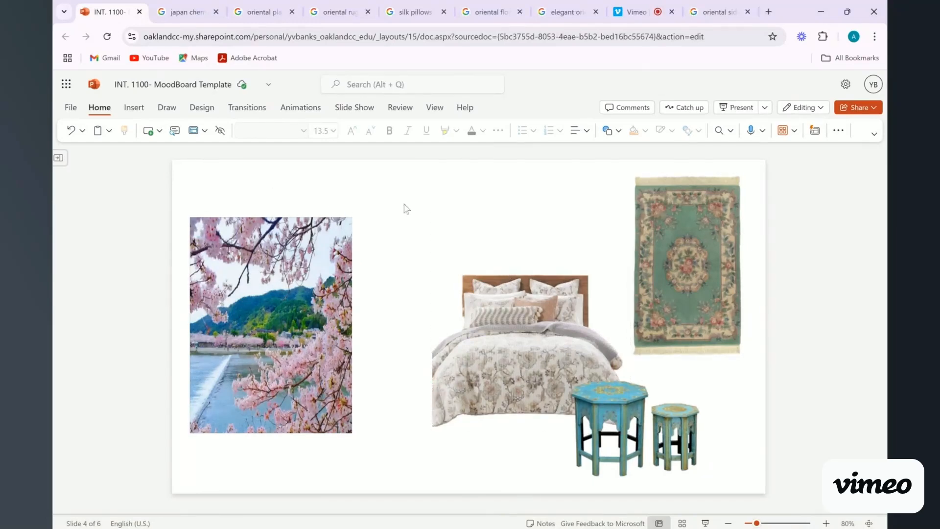
Search Google Images for "oriental wood slates" in a new browser tab.
click(768, 12)
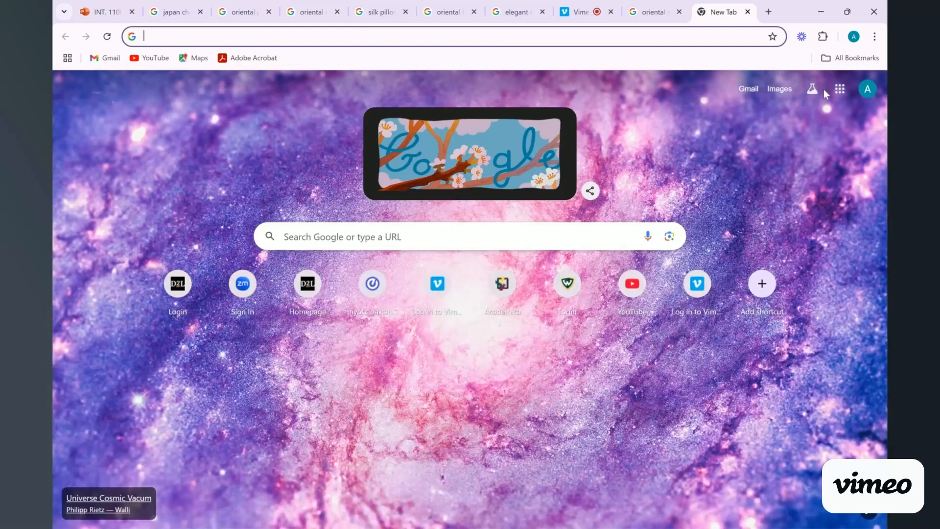
text(orie)
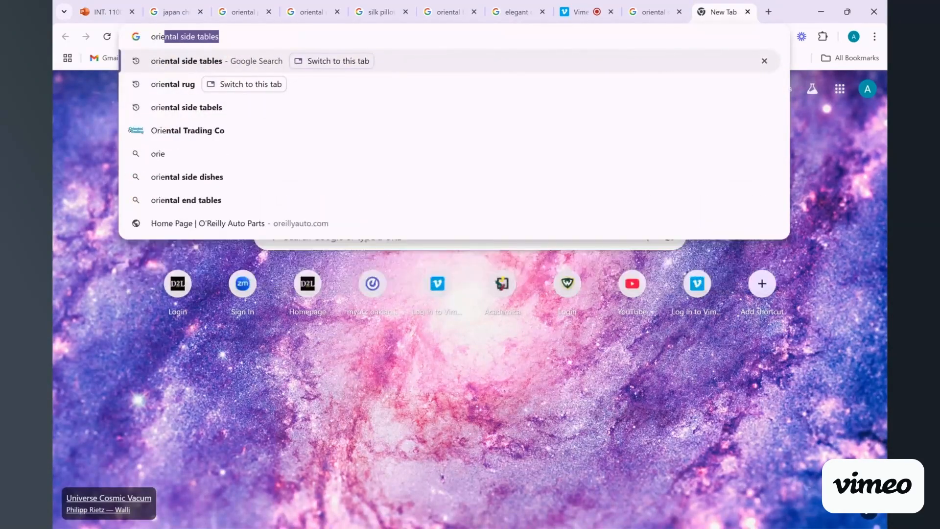
text(ntal )
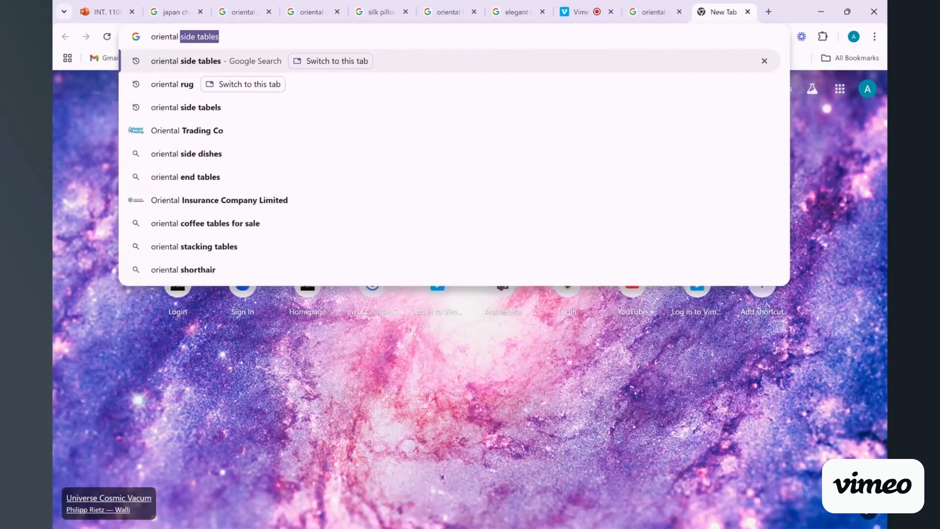
text(wood slat)
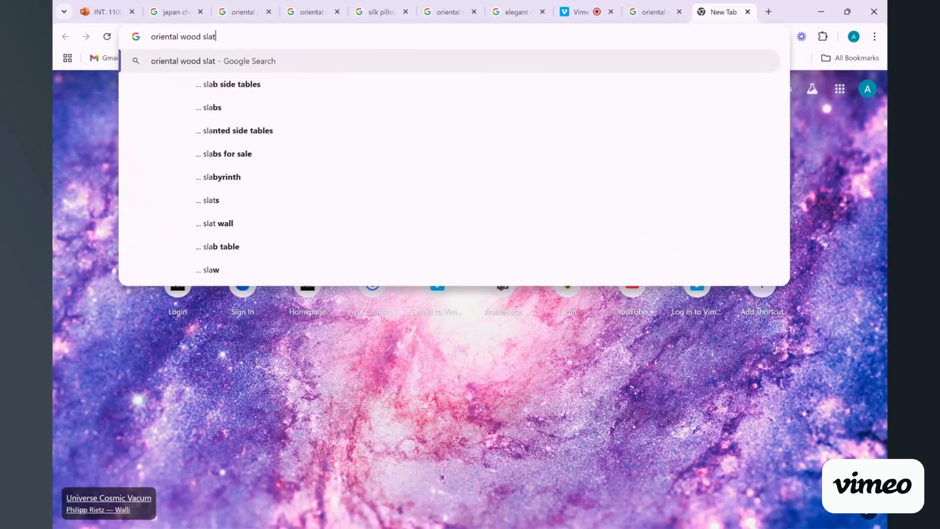
text(es)
key(Return)
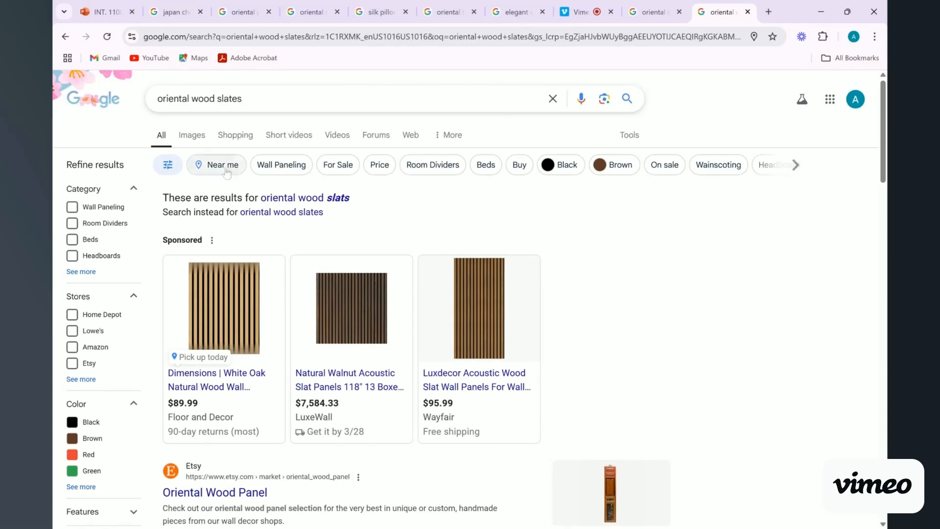
click(201, 141)
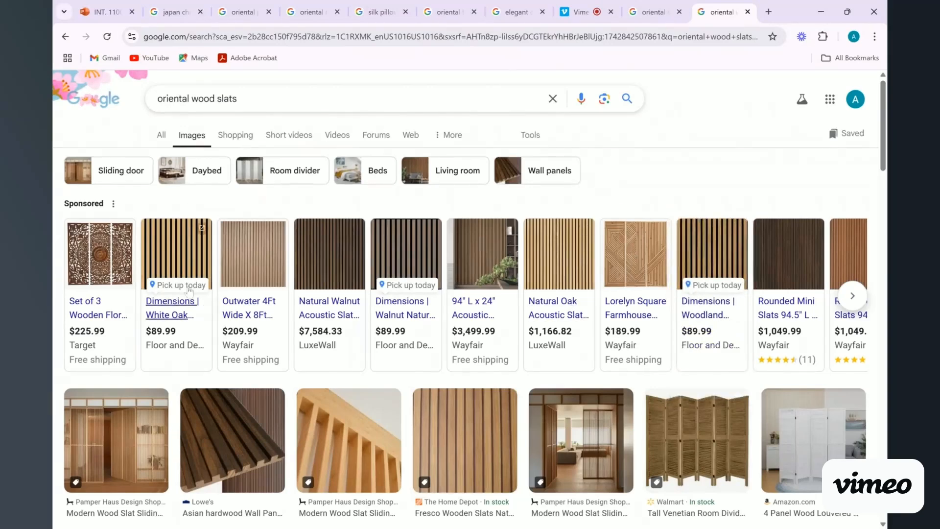
Look through the wood slat image results and open the Natural Walnut Acoustic Slat Panels product from LuxeWall.
scroll(123, 250, down, 2)
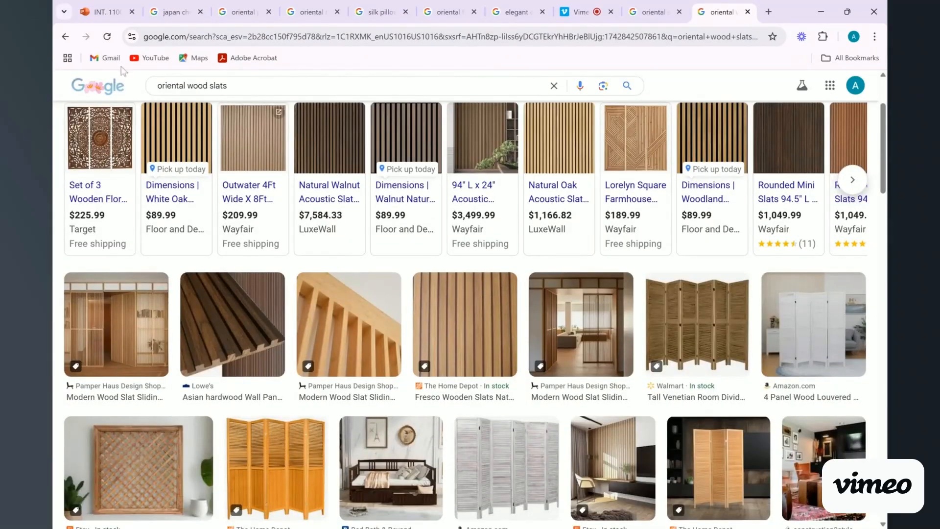
scroll(464, 345, down, 2)
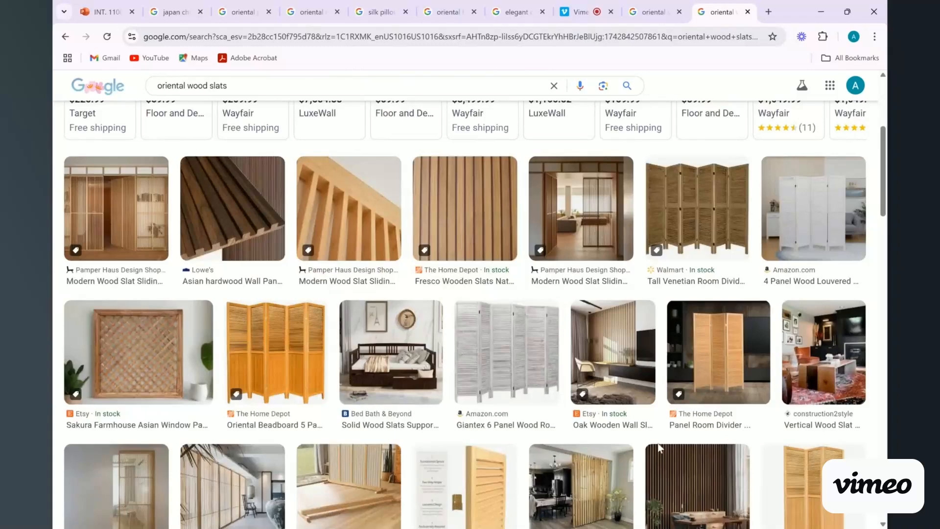
scroll(630, 422, down, 2)
scroll(629, 422, up, 6)
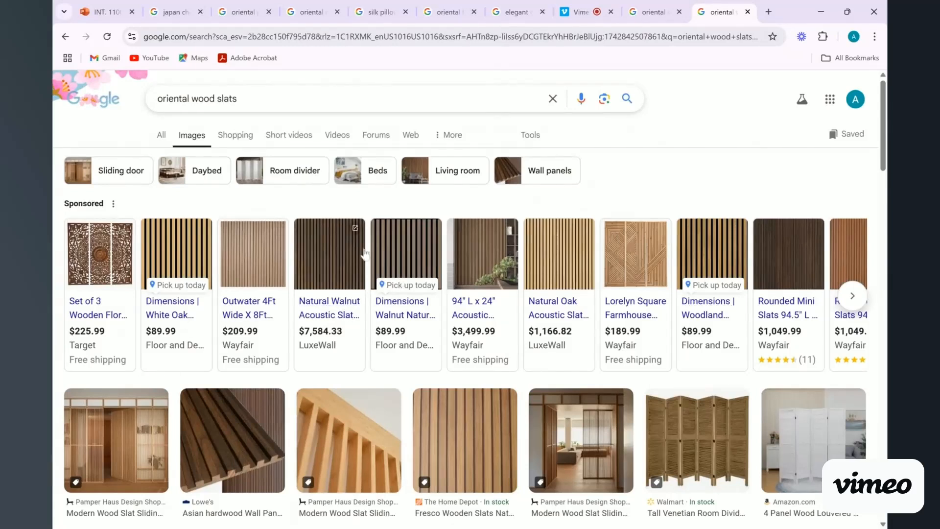
click(341, 273)
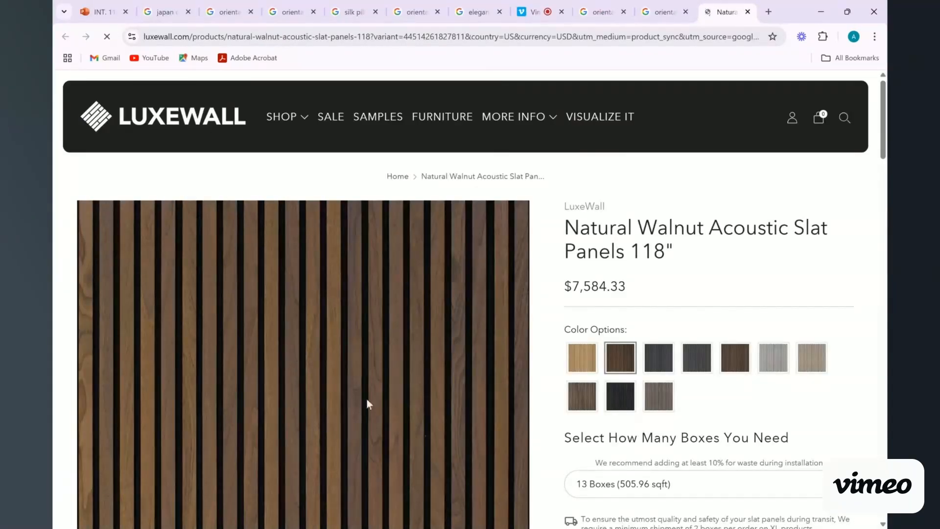
Copy the walnut slat panel picture from the product page, paste it onto slide 4 in PowerPoint, and nudge the bed slightly right.
scroll(368, 352, down, 3)
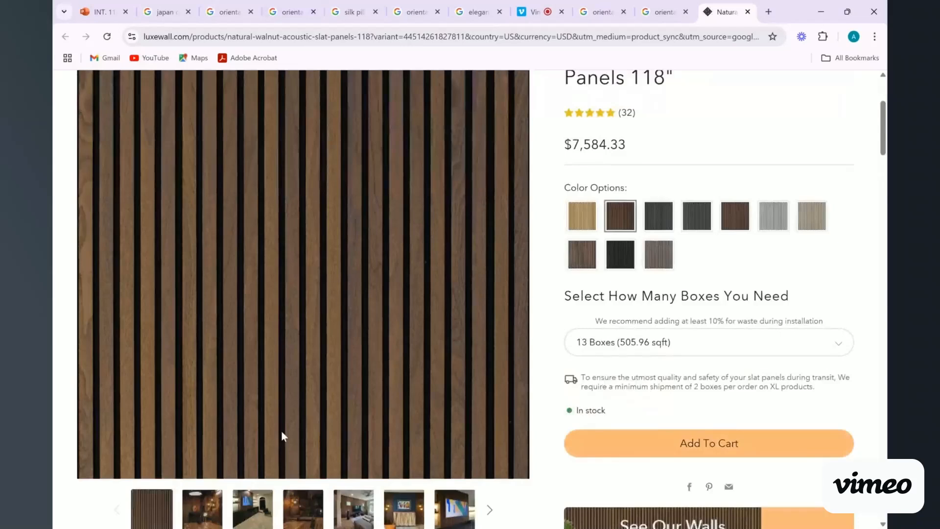
scroll(281, 433, up, 2)
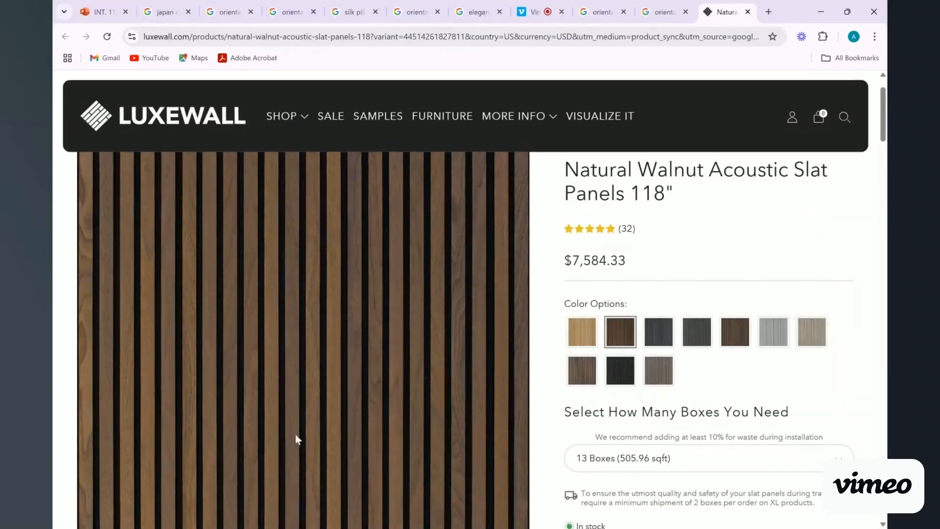
scroll(295, 434, up, 1)
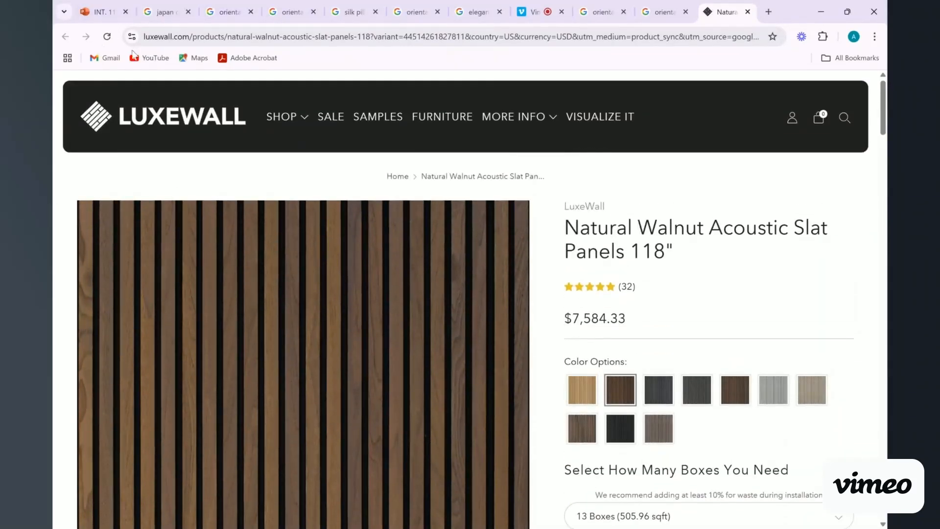
click(101, 13)
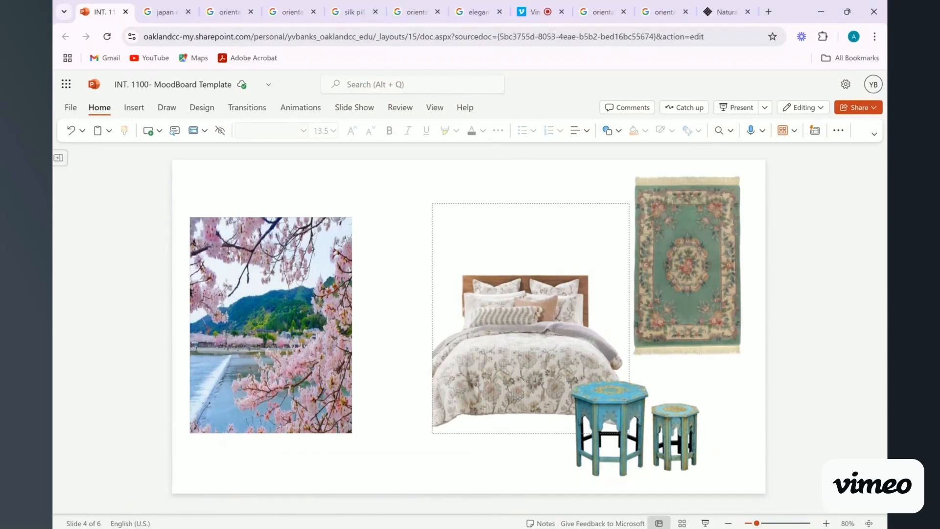
key(ctrl+v)
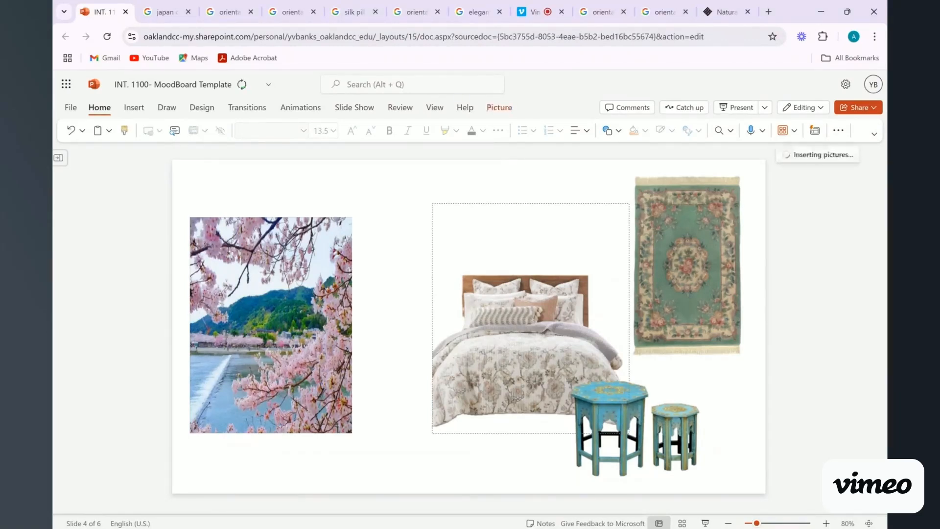
mouse_move(461, 323)
mouse_down()
mouse_move(441, 308)
mouse_move(482, 343)
mouse_move(464, 321)
mouse_up()
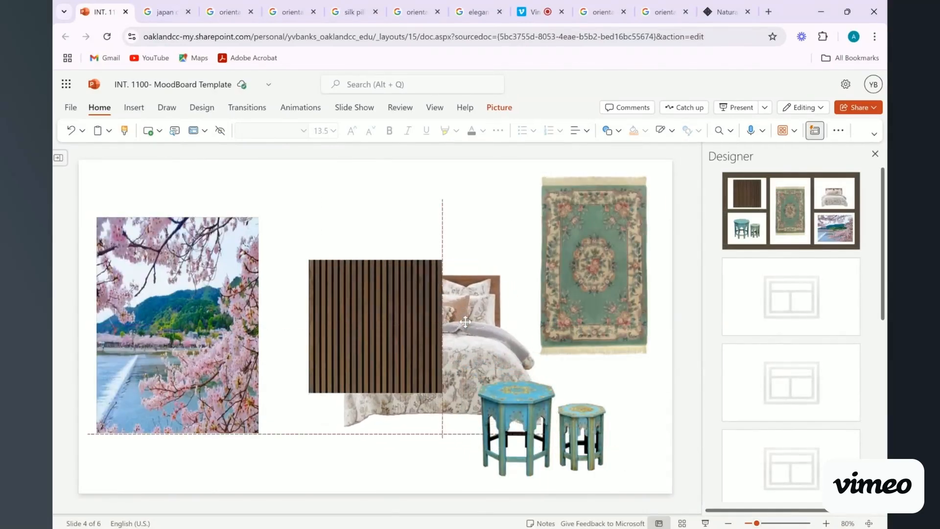
Apply the soft-edged oval picture style to the wood slat picture.
click(330, 318)
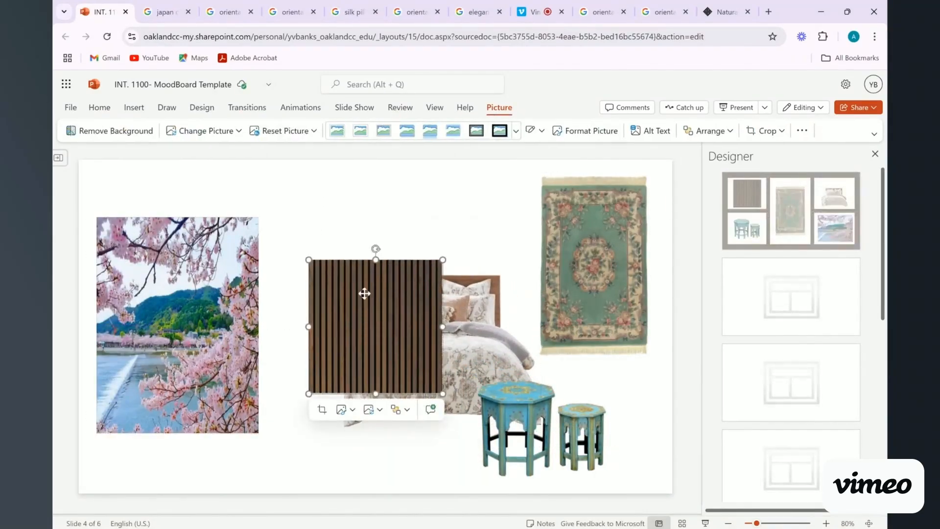
click(516, 131)
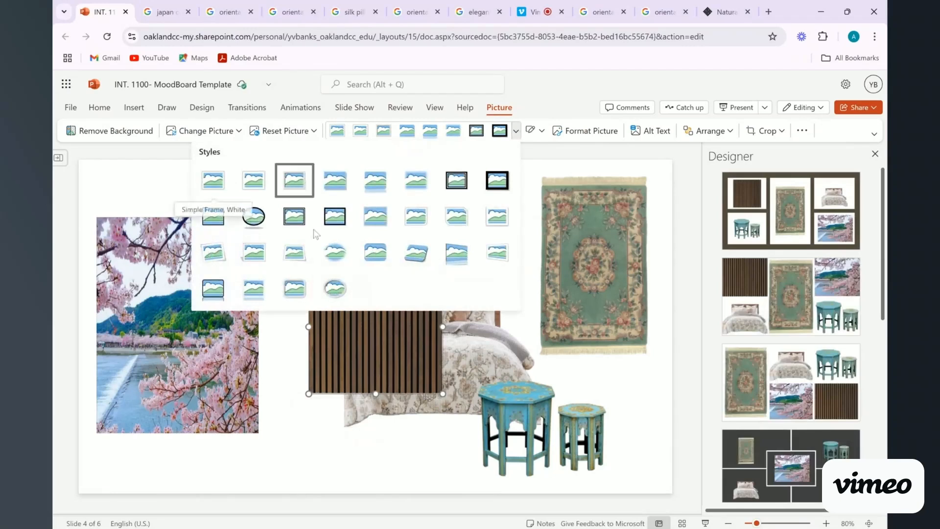
click(344, 265)
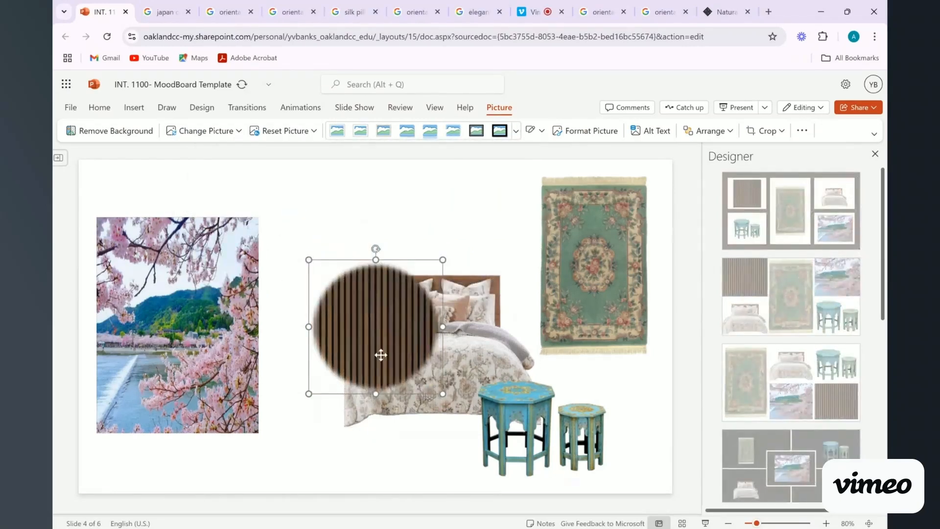
Move the round wood slat picture off the bed's left side, shrink it, and place it over the headboard's right end.
drag(389, 336, 522, 275)
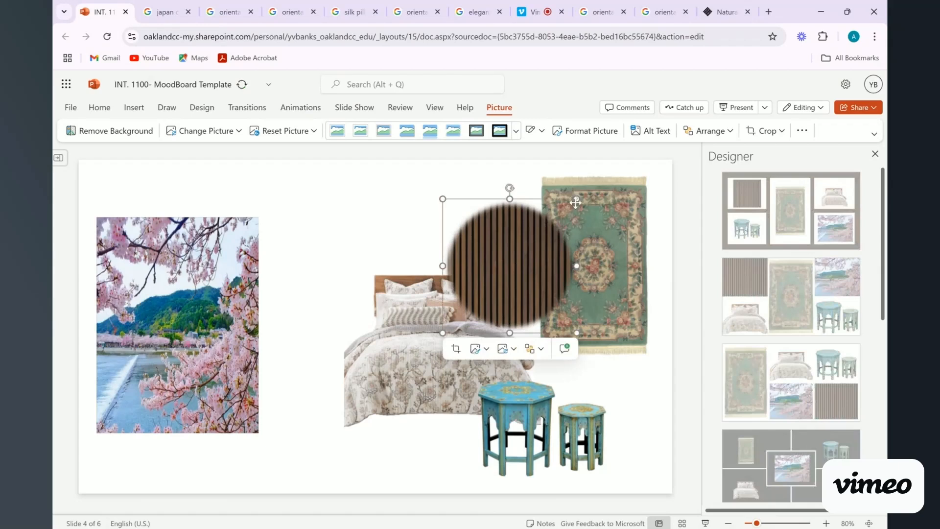
drag(575, 202, 545, 212)
drag(497, 256, 504, 276)
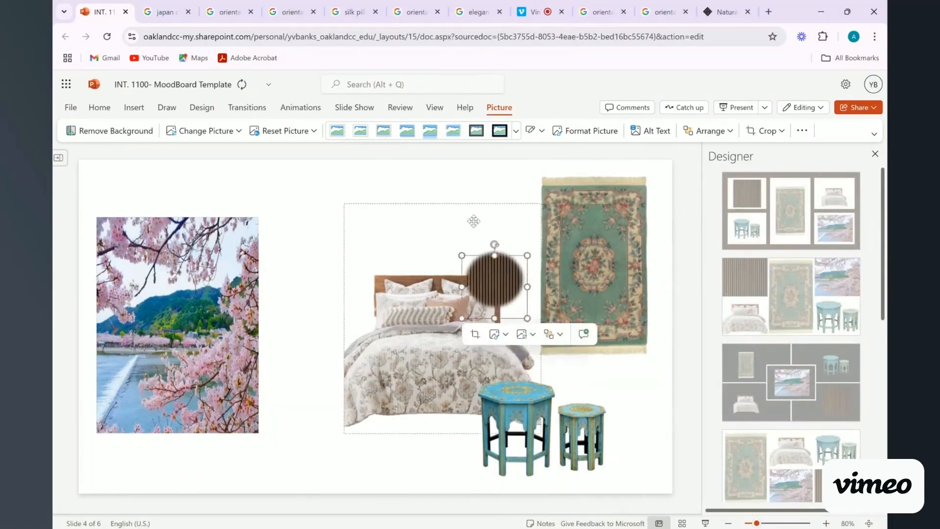
Dismiss the design suggestions and enlarge the round wood slat picture up and right until it slightly overlaps the rug.
click(474, 221)
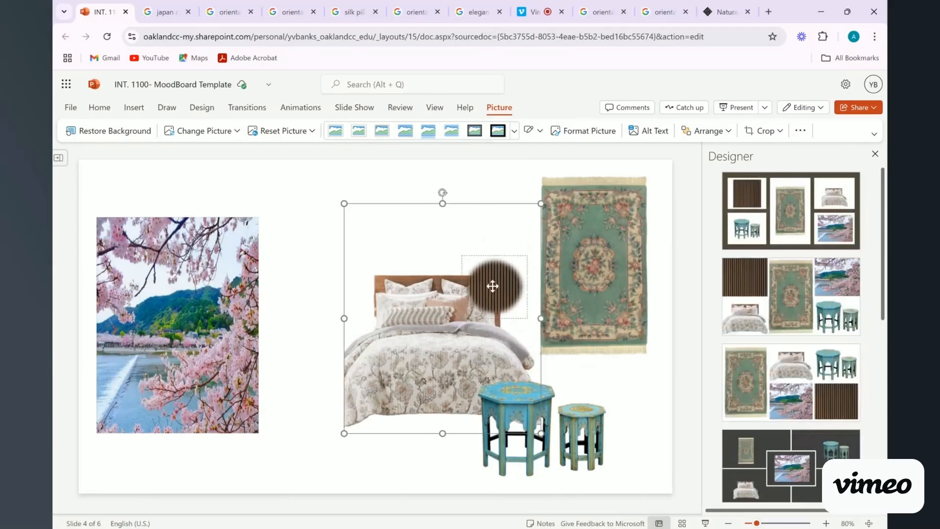
click(874, 154)
click(594, 288)
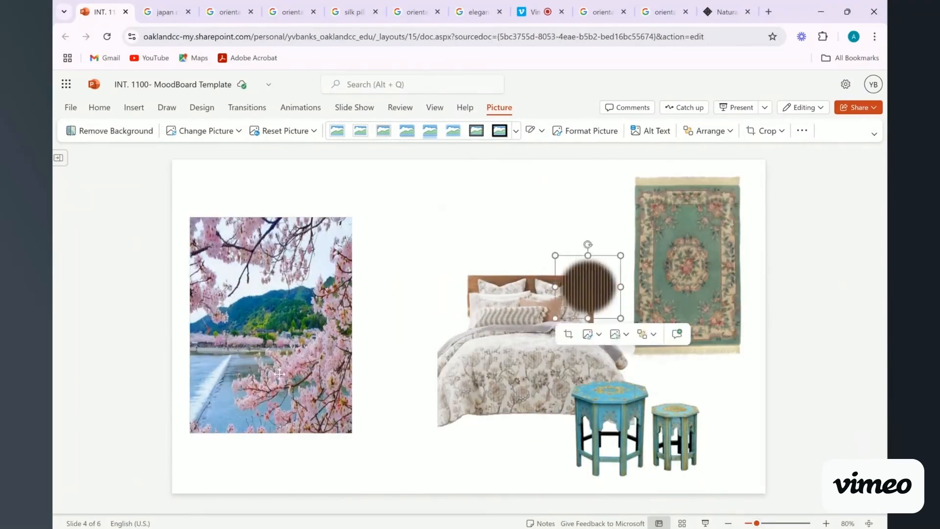
drag(625, 257, 652, 235)
drag(620, 299, 621, 285)
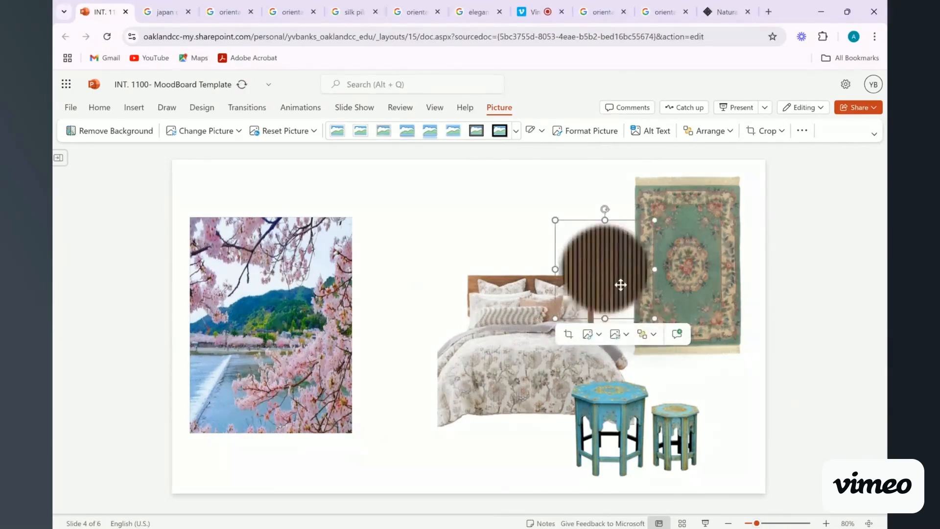
Set the wood slat picture's corrections to -10% brightness, -46% contrast and 138% saturation.
right_click(622, 284)
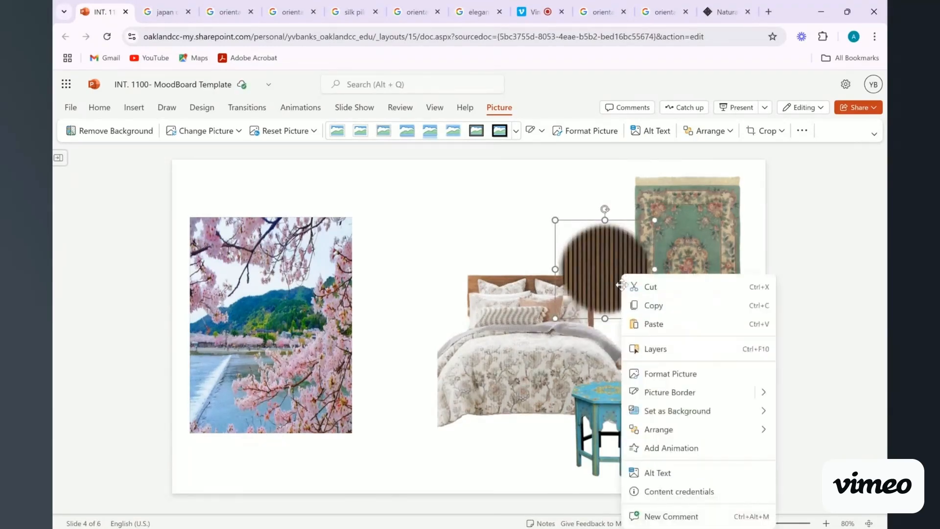
click(690, 376)
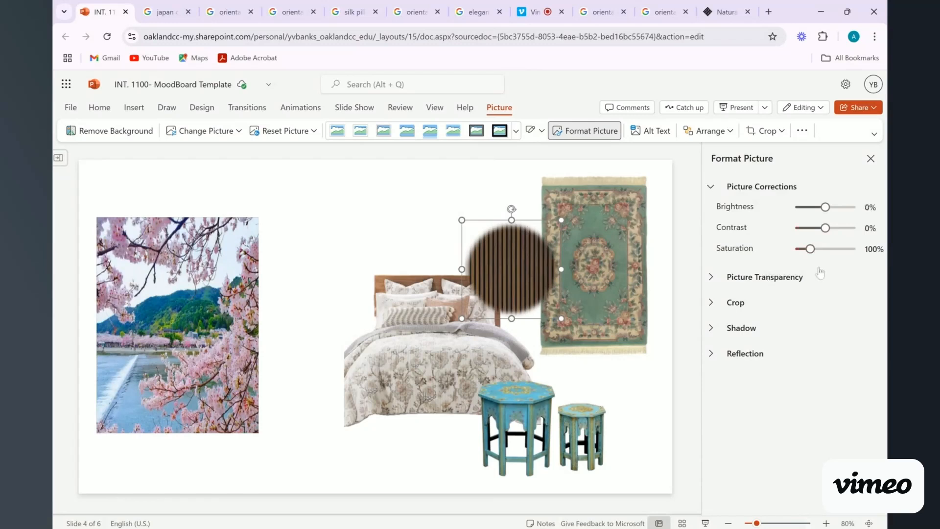
click(805, 250)
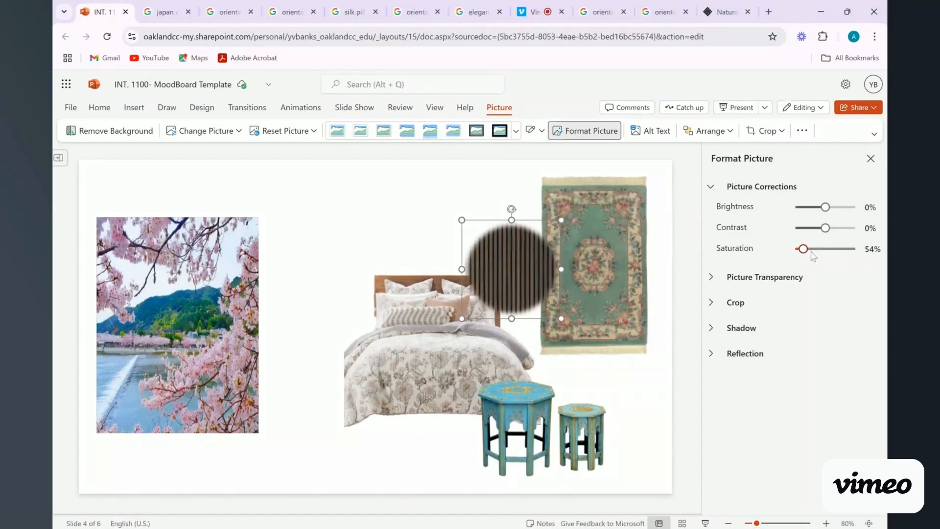
click(810, 250)
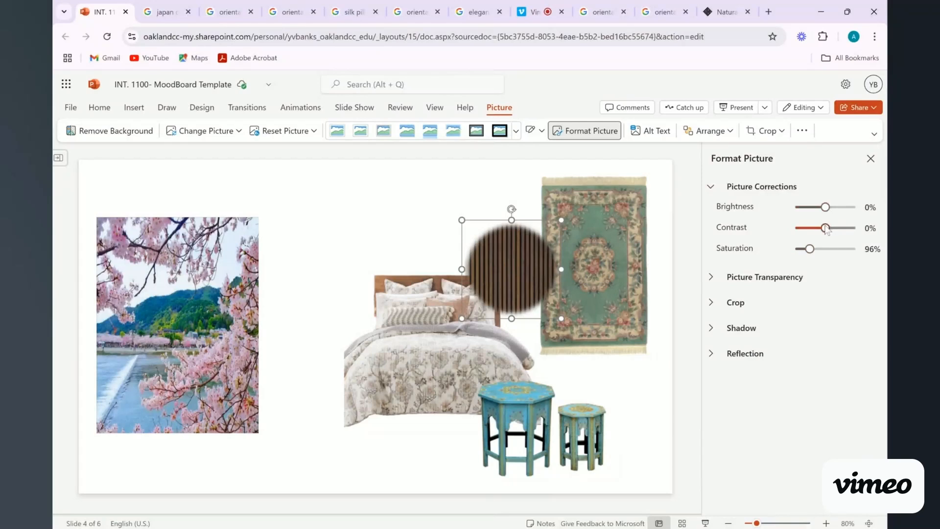
drag(825, 228, 822, 229)
drag(823, 232, 835, 233)
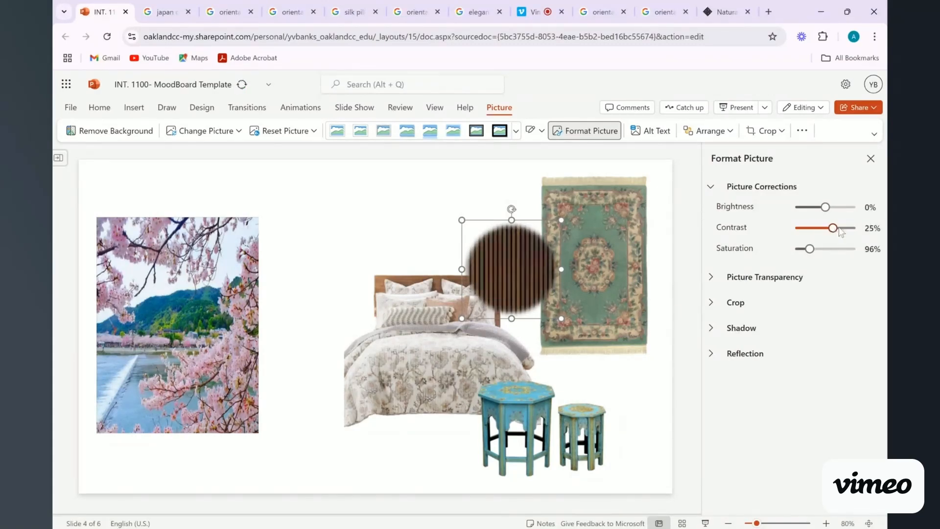
drag(835, 234, 823, 215)
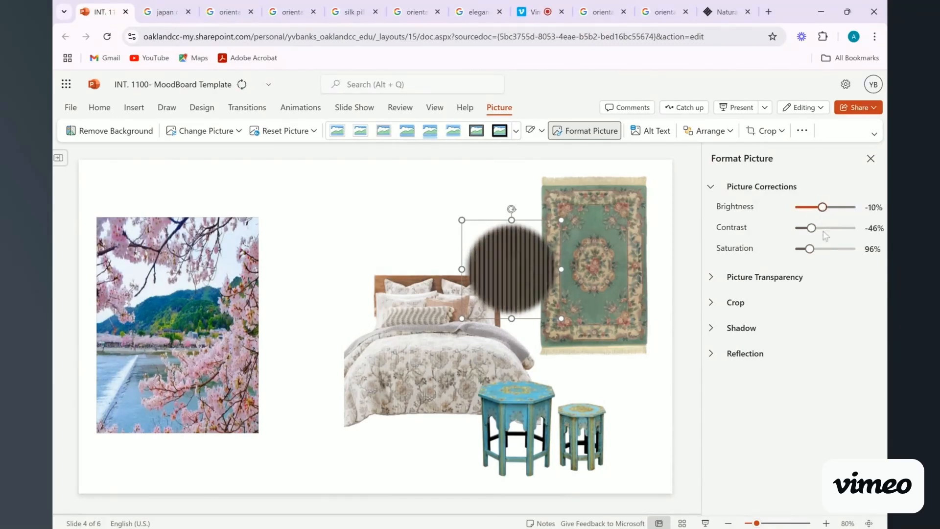
drag(815, 248, 818, 250)
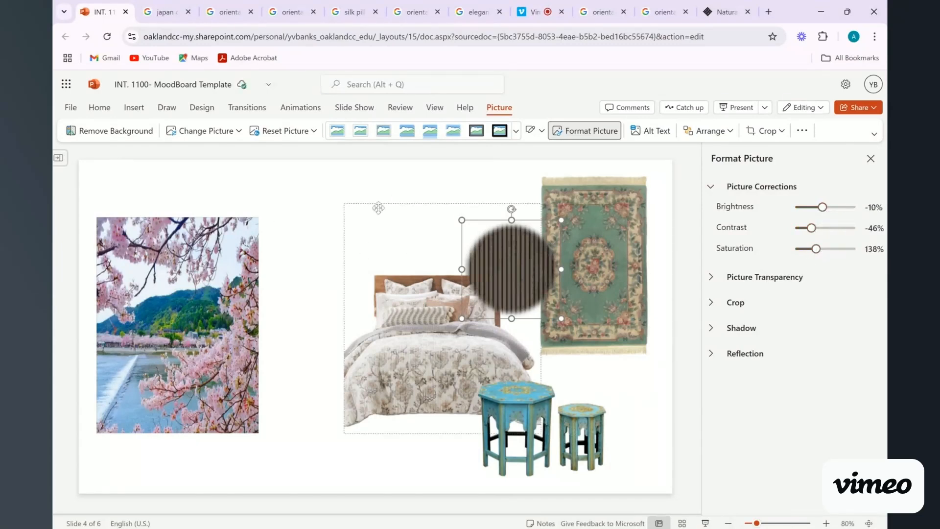
Shrink the round wood slat picture and position it over the headboard's right end, clear of the rug.
click(520, 268)
drag(559, 221, 501, 257)
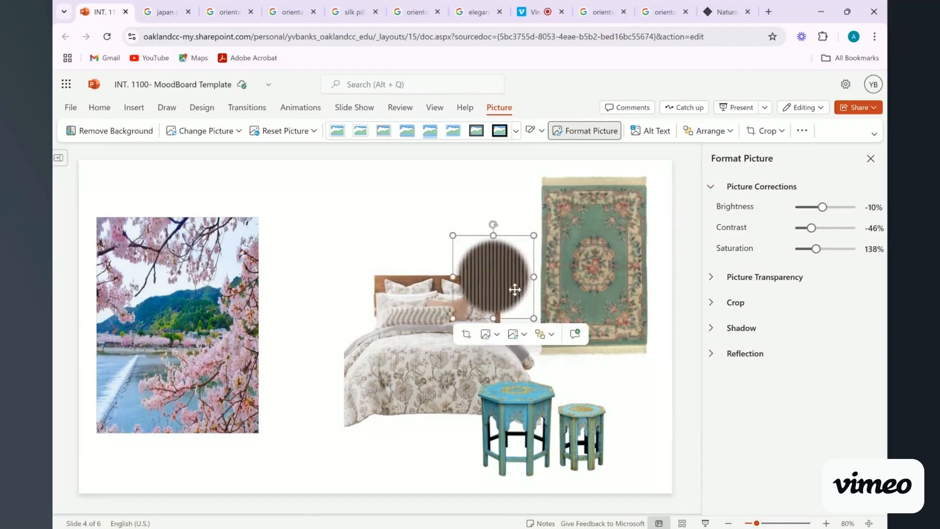
Move the round wood slat picture slightly higher above the headboard's right end and close the picture formatting options.
drag(492, 314, 492, 304)
right_click(500, 262)
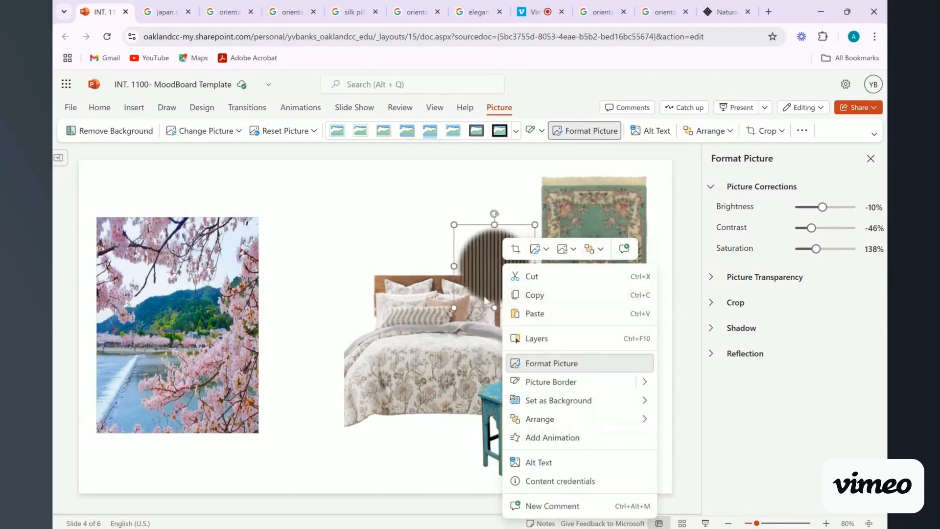
click(469, 275)
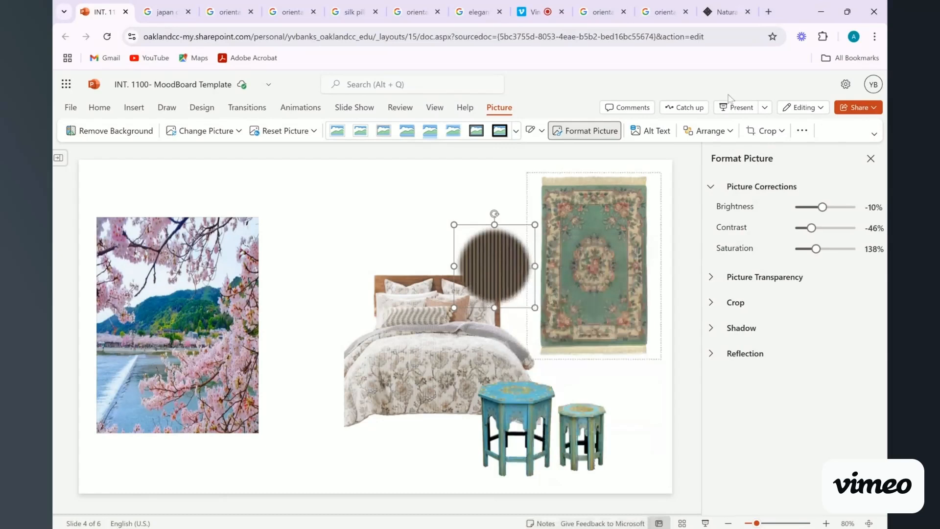
click(871, 159)
Crop the round wood slat picture inward from its right, top and left edges into a smaller circle.
click(763, 130)
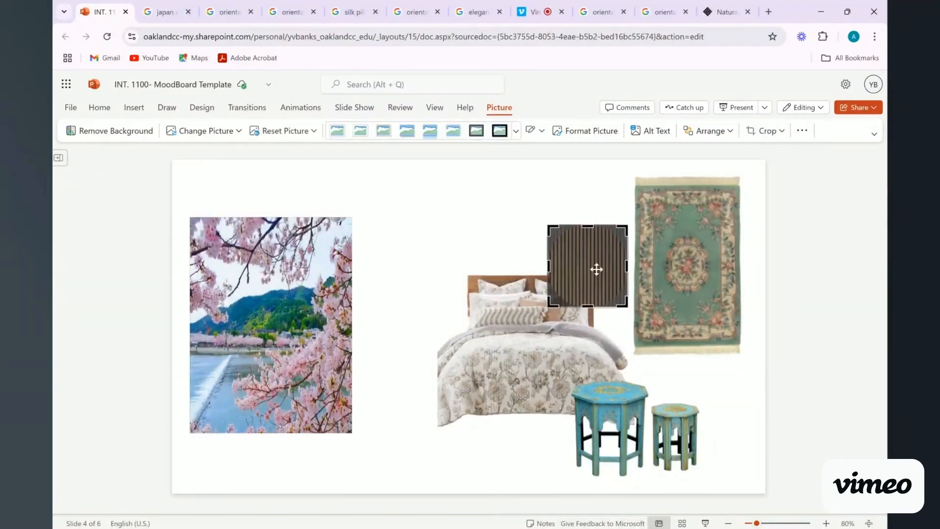
drag(627, 267, 614, 266)
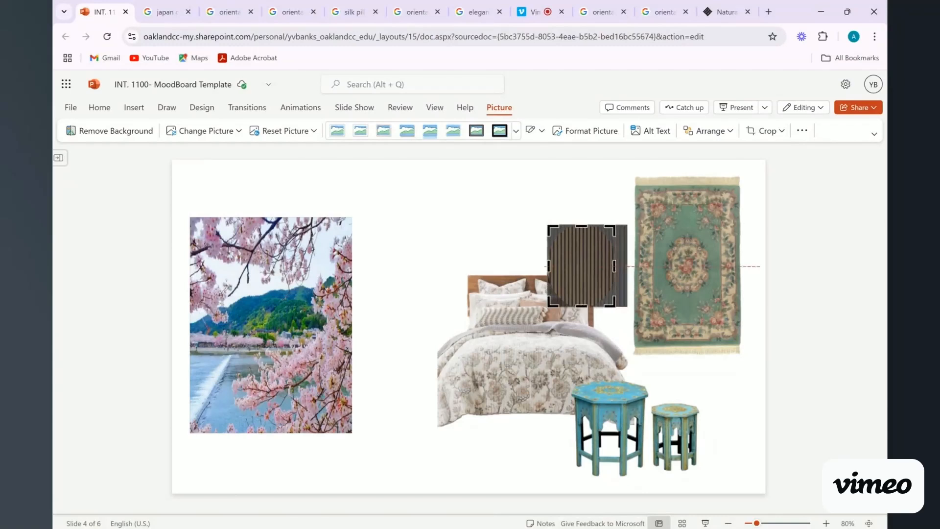
drag(585, 226, 585, 243)
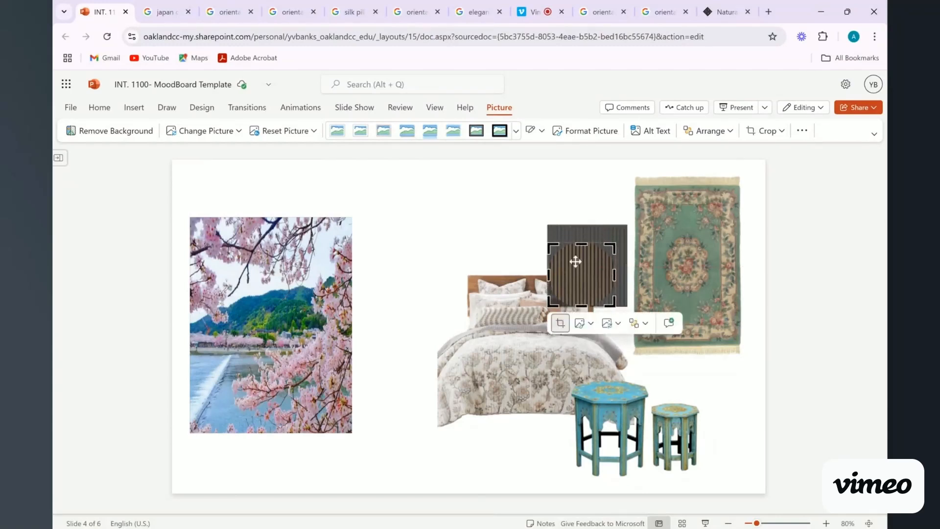
drag(548, 274, 554, 274)
click(557, 209)
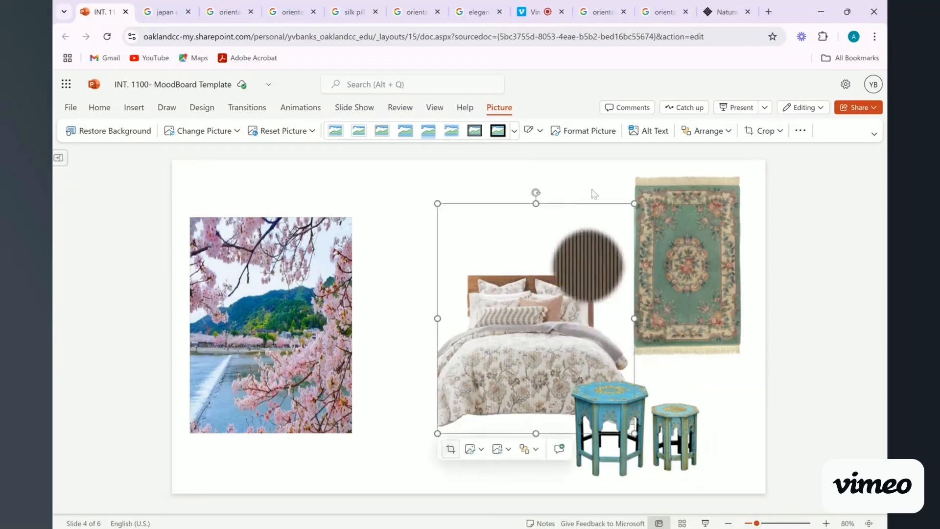
Nudge the bed picture slightly right and reposition the smaller wood slat circle over the headboard's right end.
drag(589, 223, 590, 223)
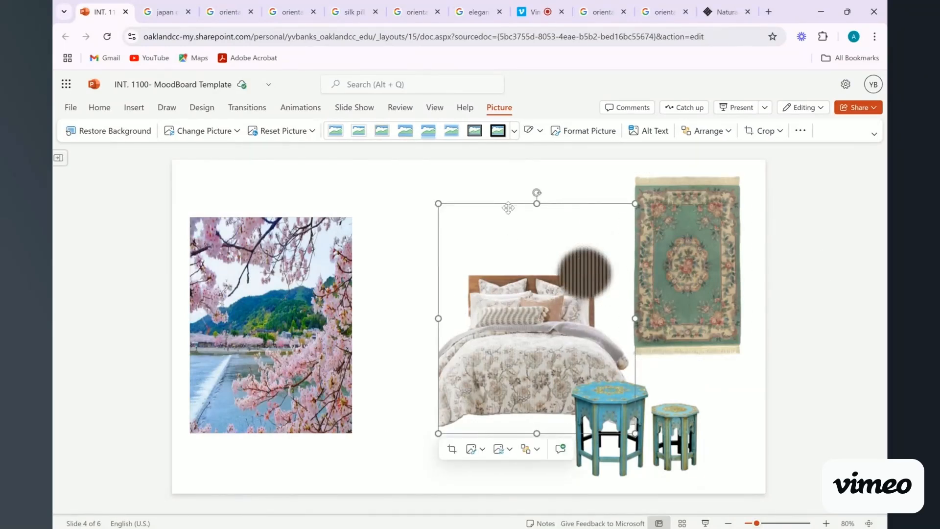
mouse_move(583, 277)
mouse_down()
mouse_move(593, 284)
mouse_move(578, 273)
mouse_move(585, 279)
mouse_up()
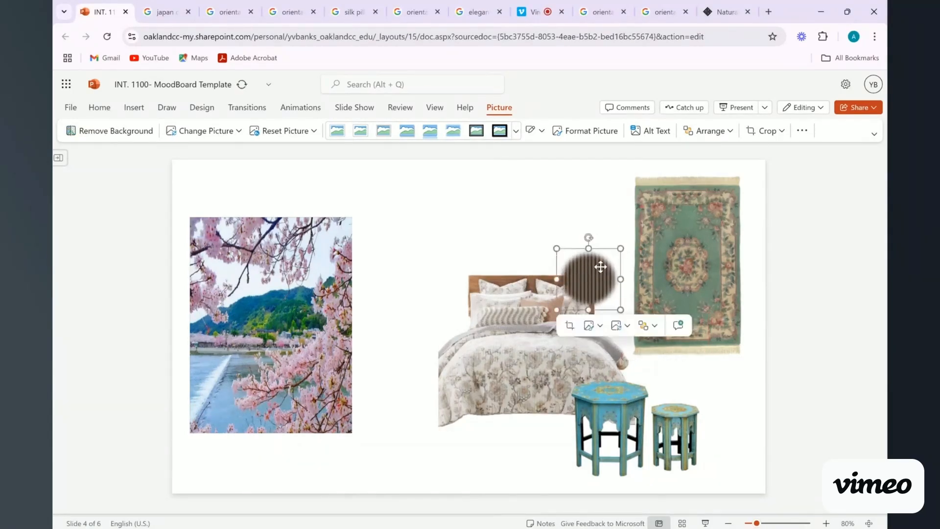
drag(589, 288, 577, 277)
click(501, 235)
click(509, 252)
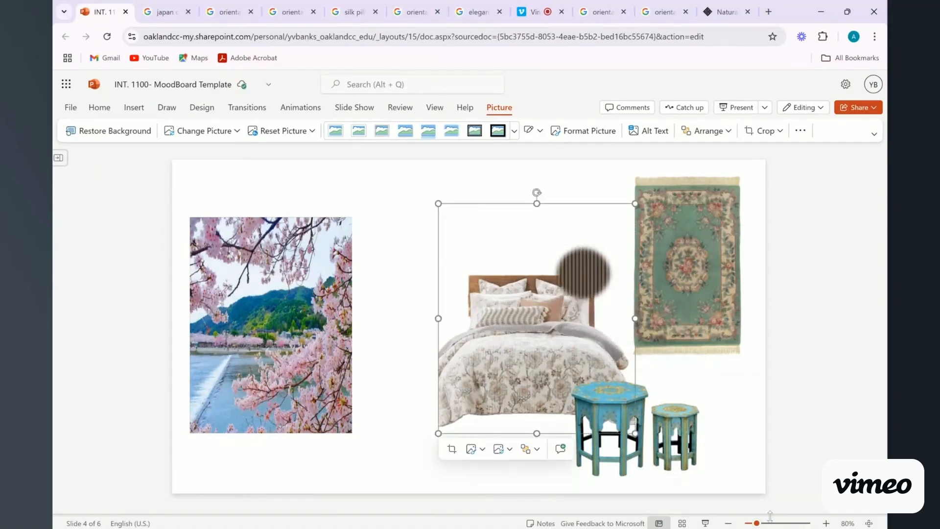
click(856, 285)
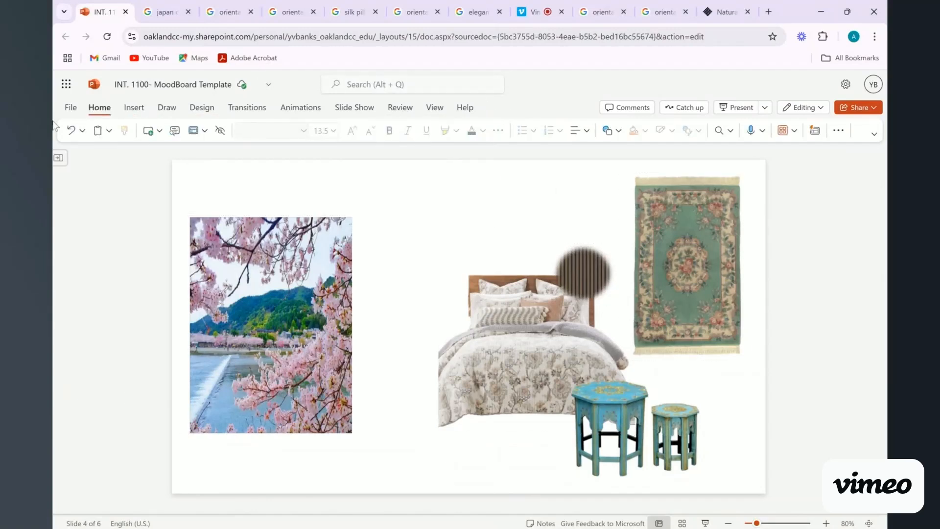
Draw an oval about 1.38" wide and 0.91" high between the cherry blossom photo and the bed, near the slide's upper edge.
click(134, 107)
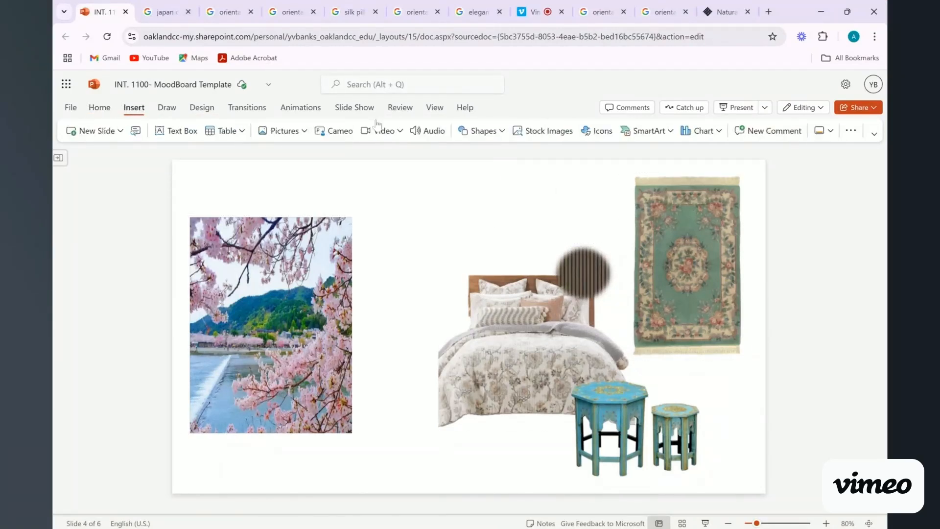
click(482, 131)
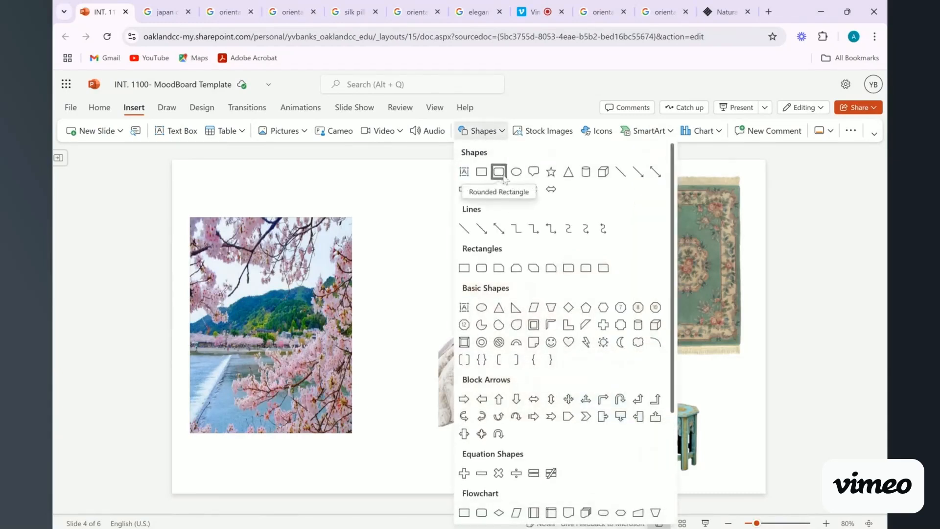
click(501, 174)
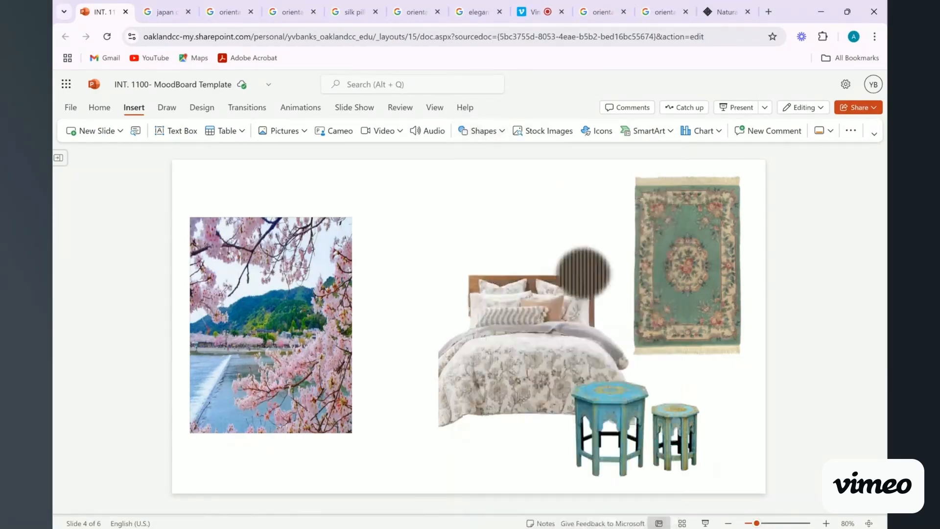
mouse_move(383, 208)
mouse_down()
mouse_move(434, 173)
mouse_move(411, 213)
mouse_move(439, 213)
mouse_move(421, 211)
mouse_up()
click(488, 178)
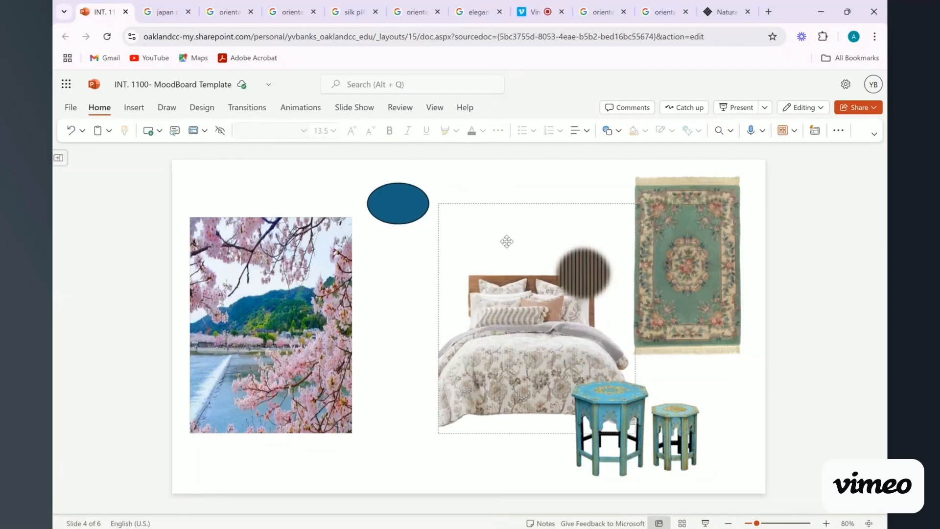
click(394, 196)
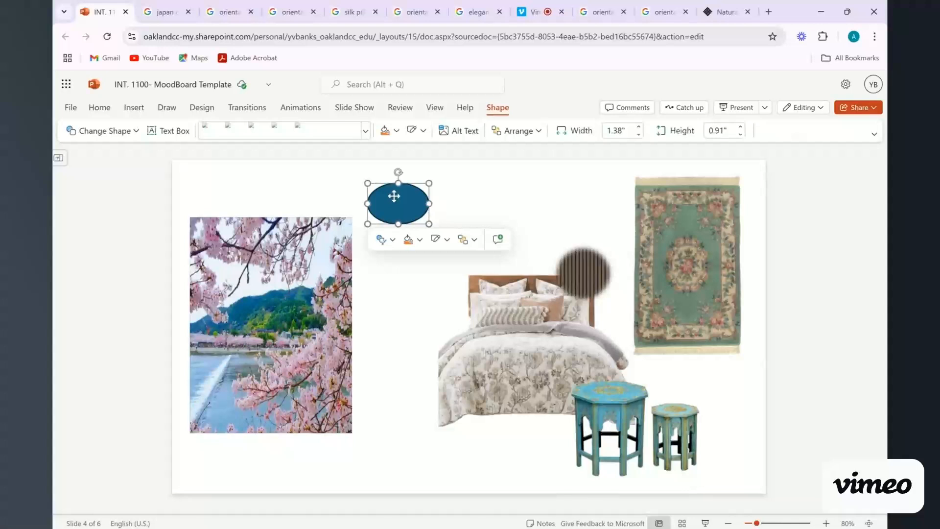
click(418, 319)
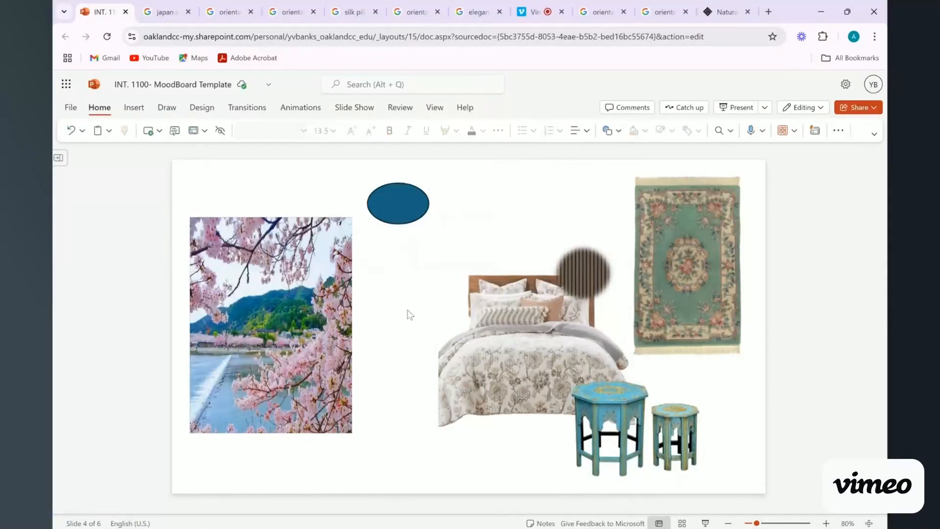
Duplicate the oval four times, stacking two copies directly beneath it and two farther down in the same column.
click(398, 210)
drag(399, 210, 392, 252)
key(ctrl+v)
drag(423, 219, 409, 305)
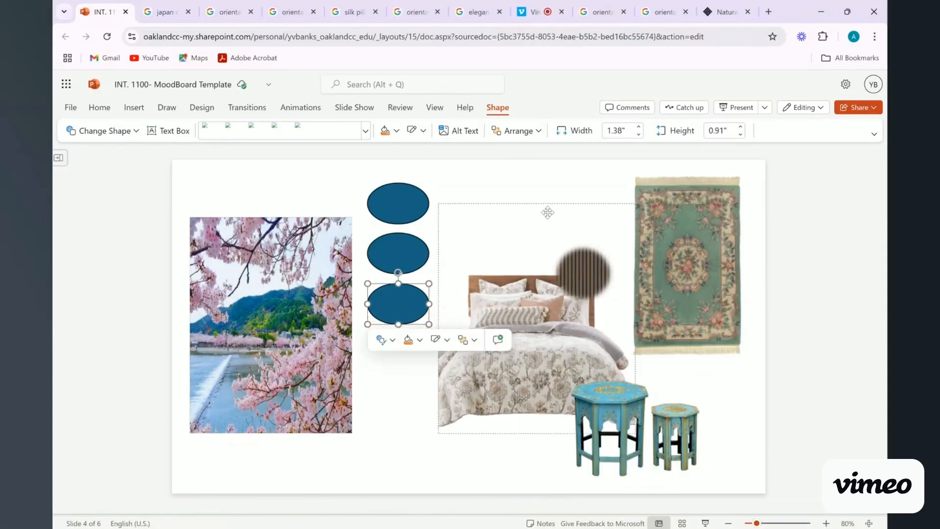
drag(422, 294, 398, 408)
drag(416, 310, 404, 457)
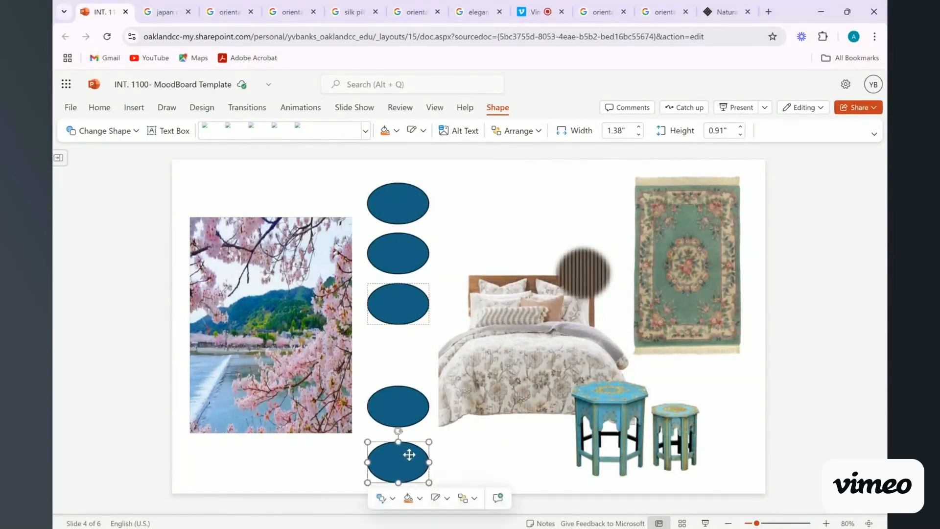
Nudge the third oval slightly down and move the lowest oval up closer to the one above it.
click(402, 302)
drag(401, 302, 398, 304)
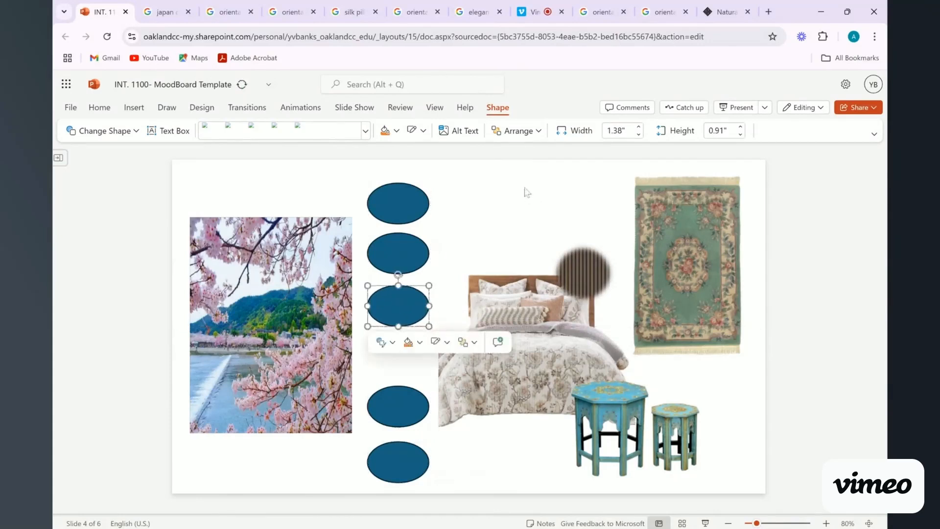
click(526, 196)
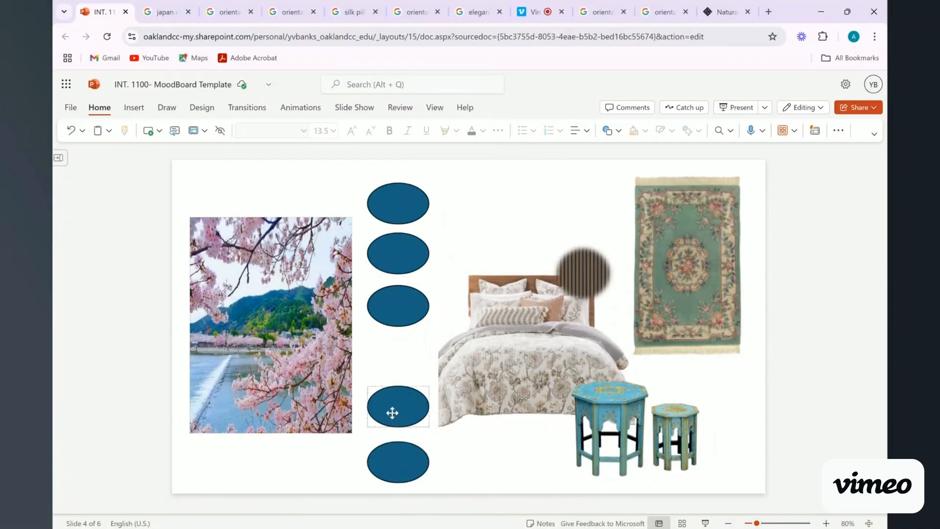
mouse_move(396, 475)
mouse_down()
mouse_move(396, 455)
mouse_move(396, 471)
mouse_up()
click(494, 191)
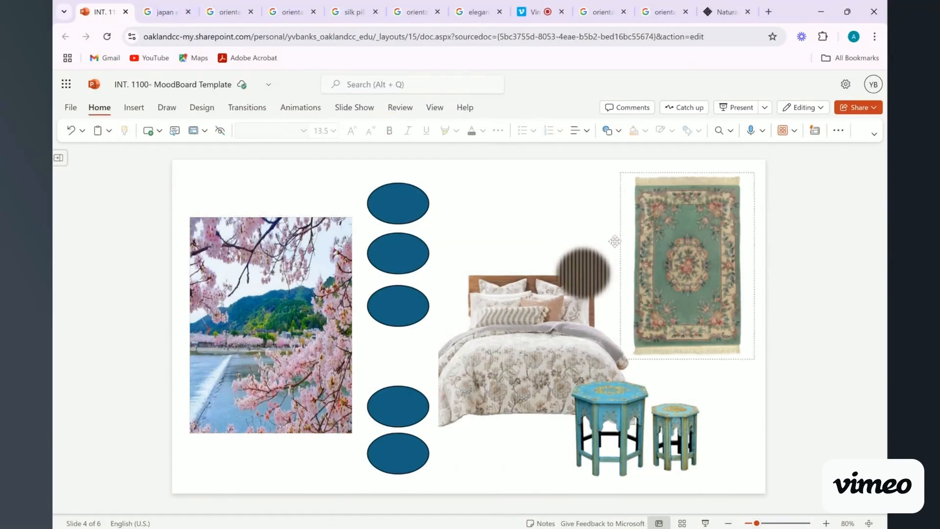
Nudge the top two ovals down to space the upper three ovals evenly.
click(403, 256)
drag(402, 257, 402, 261)
click(409, 210)
drag(409, 210, 409, 217)
click(521, 205)
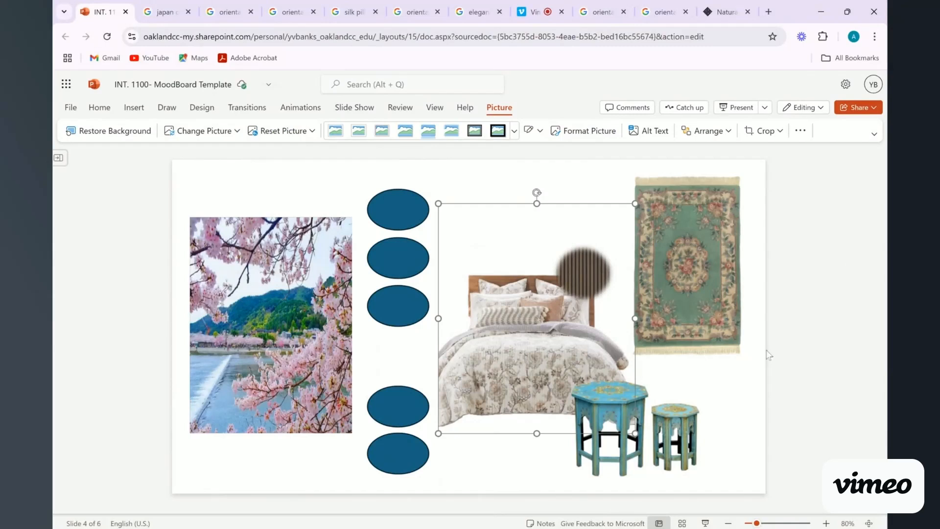
click(832, 350)
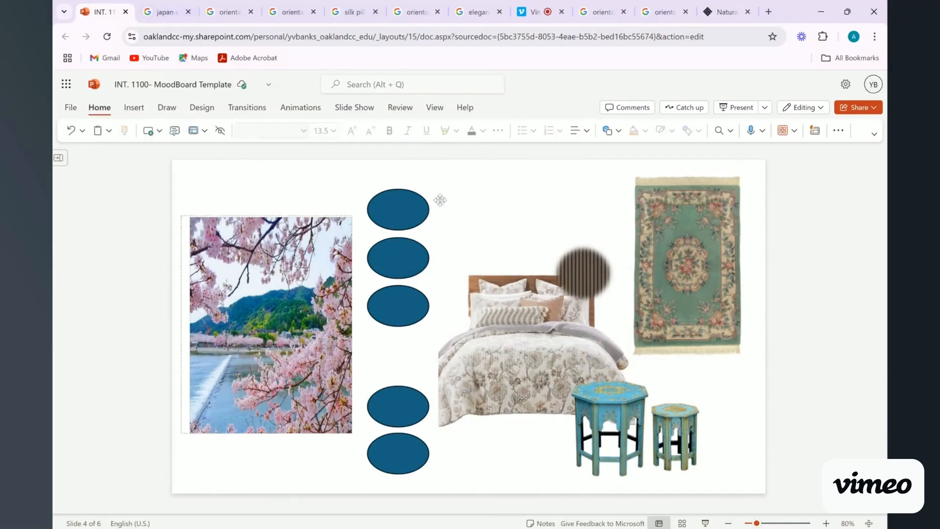
Fill the top oval with a dusty rose color using the Eyedropper.
right_click(409, 206)
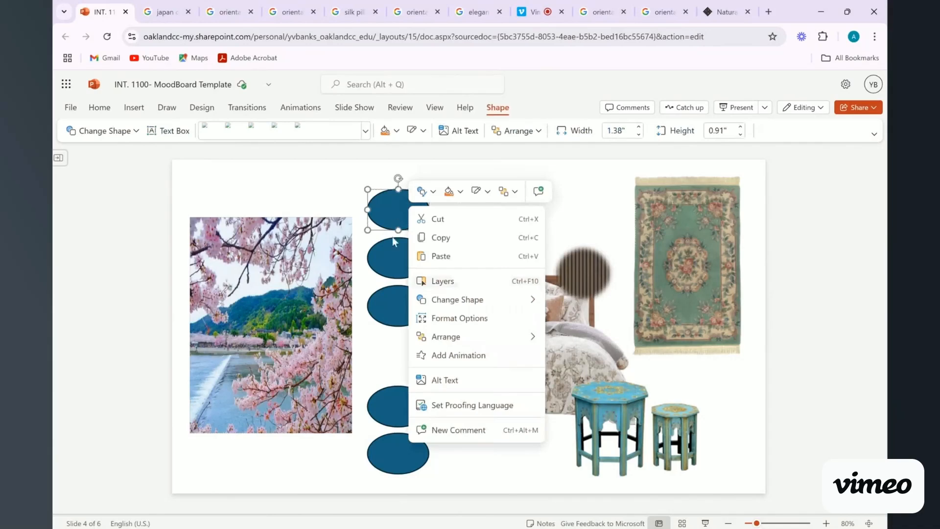
click(463, 193)
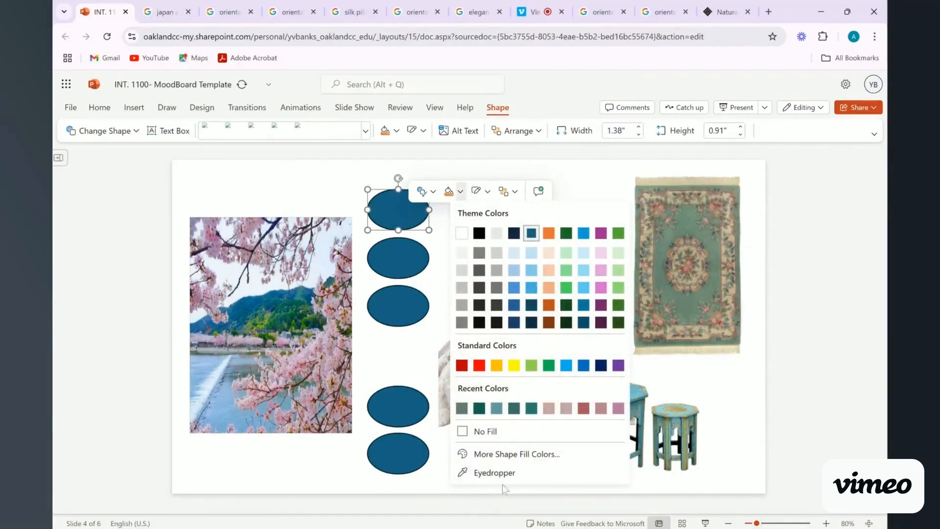
click(497, 476)
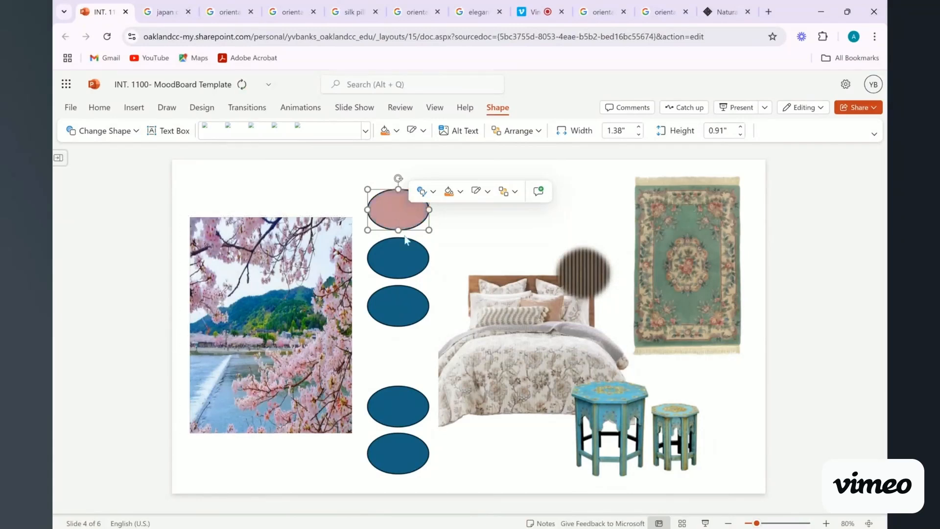
Fill the second oval with a pale lilac sampled from the cherry blossom photo using the Eyedropper.
click(405, 256)
right_click(406, 257)
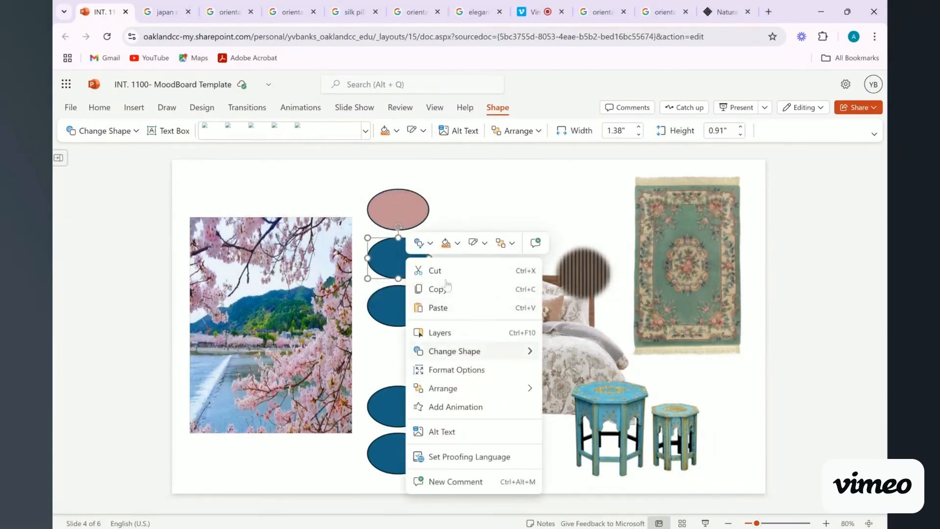
click(457, 242)
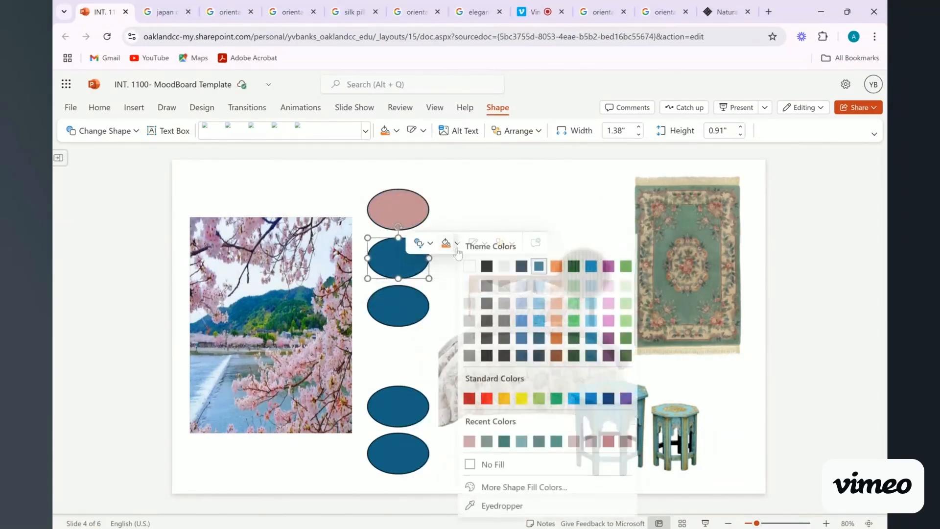
click(524, 506)
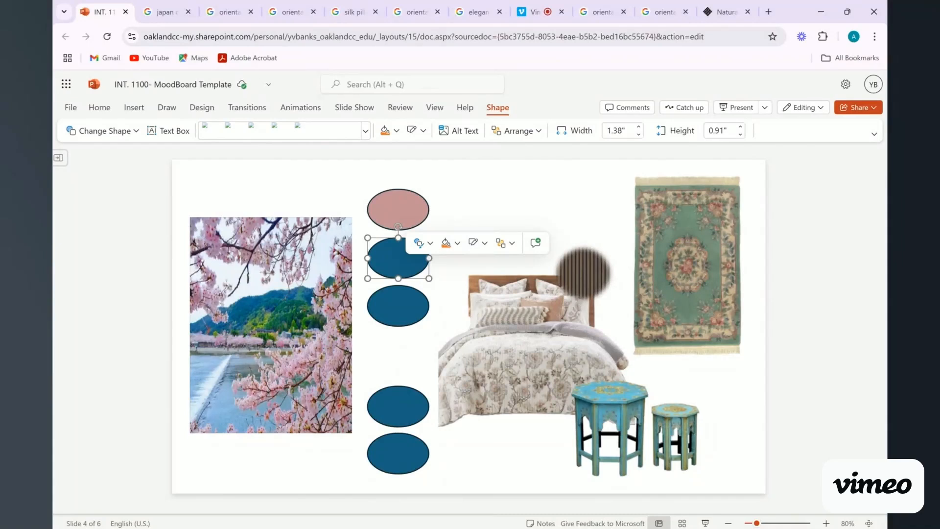
click(338, 313)
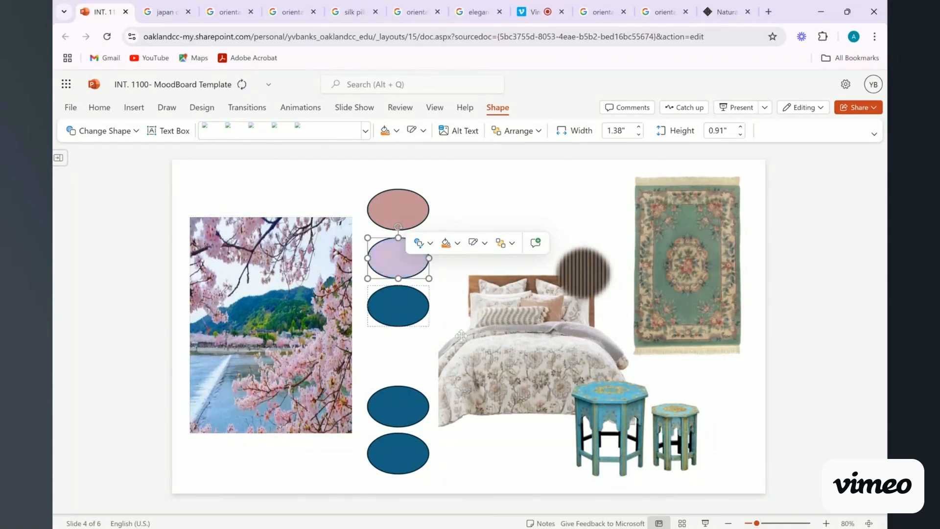
Fill the third oval with the brick red from the recent colors.
click(413, 312)
click(419, 342)
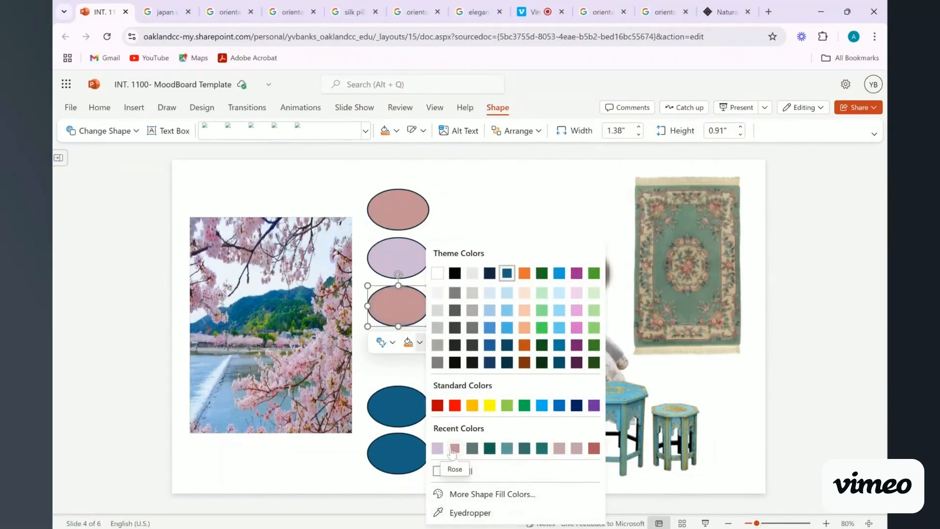
click(594, 449)
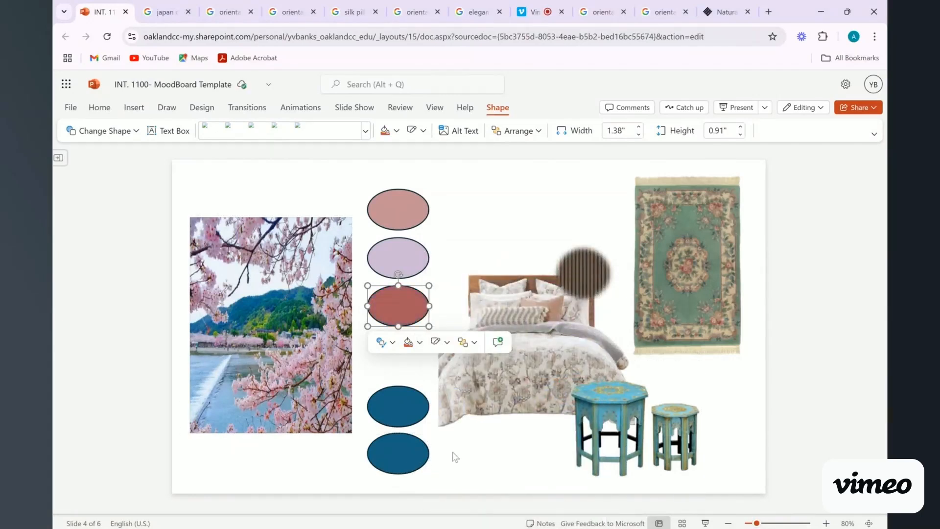
click(454, 457)
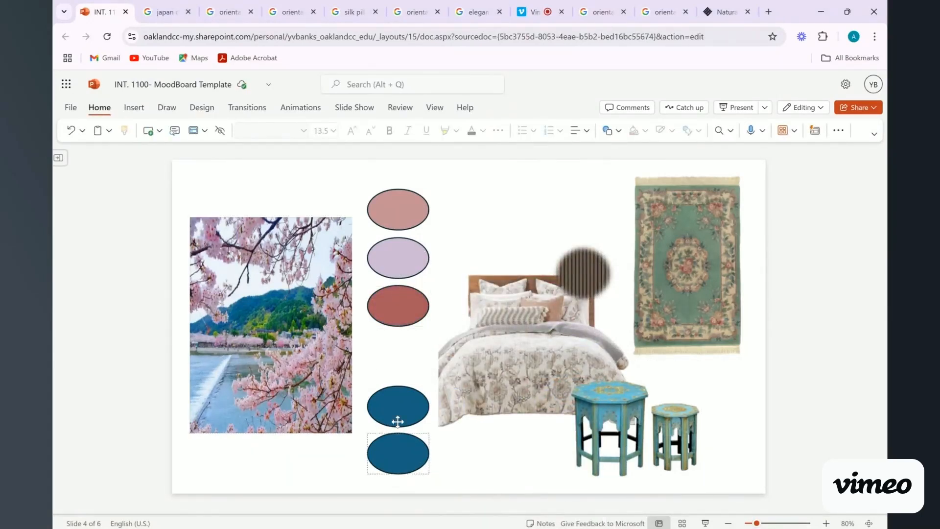
Fill the fourth oval with light teal and the bottom oval with dark green from the recent colors.
click(408, 406)
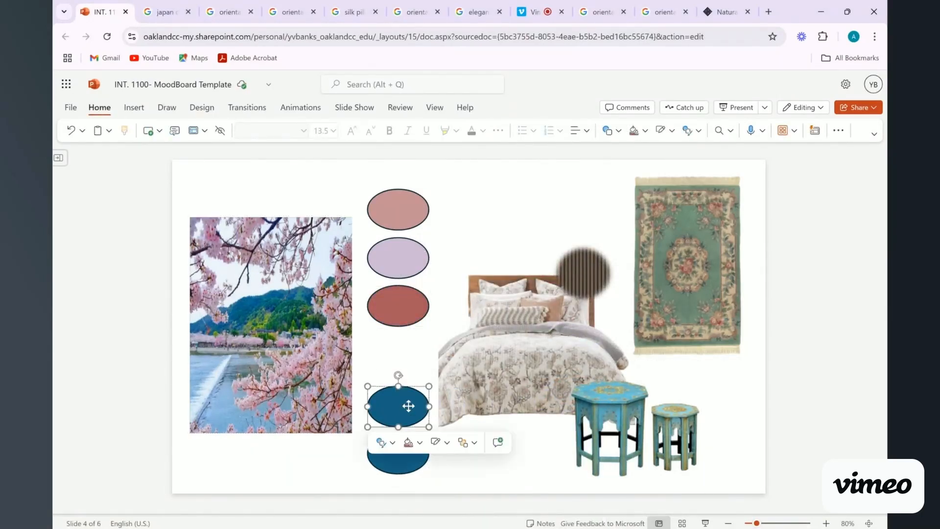
click(420, 442)
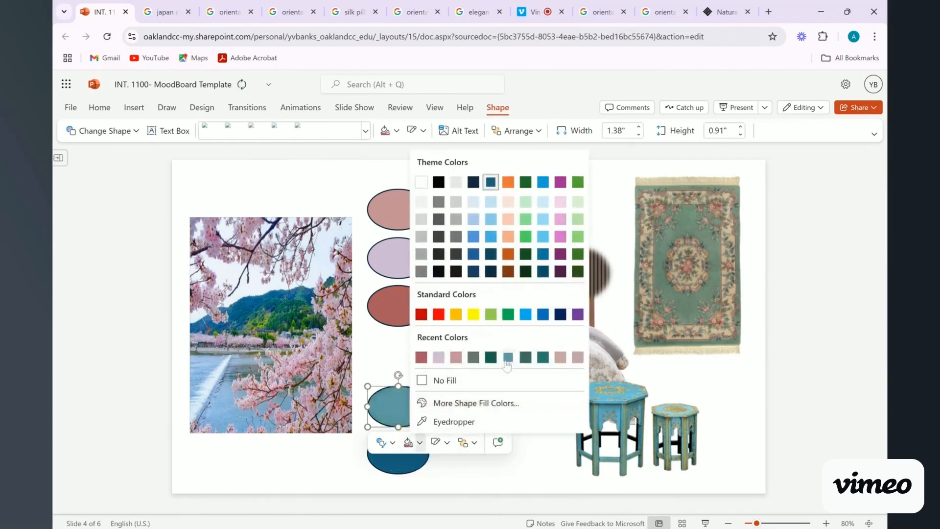
click(393, 459)
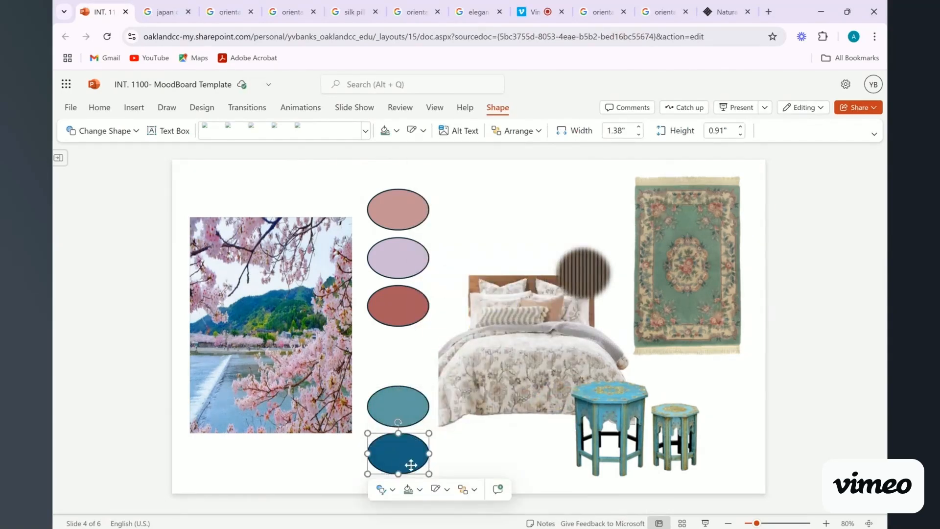
click(420, 490)
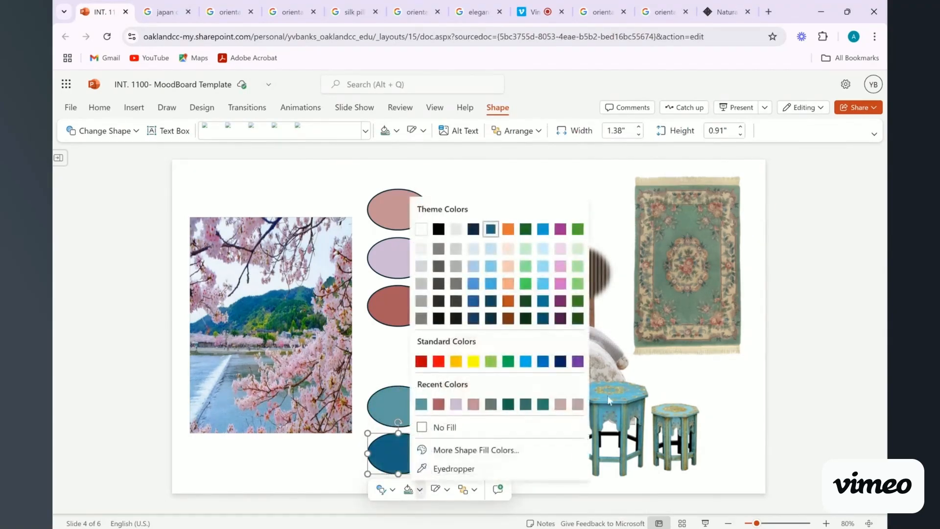
click(525, 406)
click(420, 490)
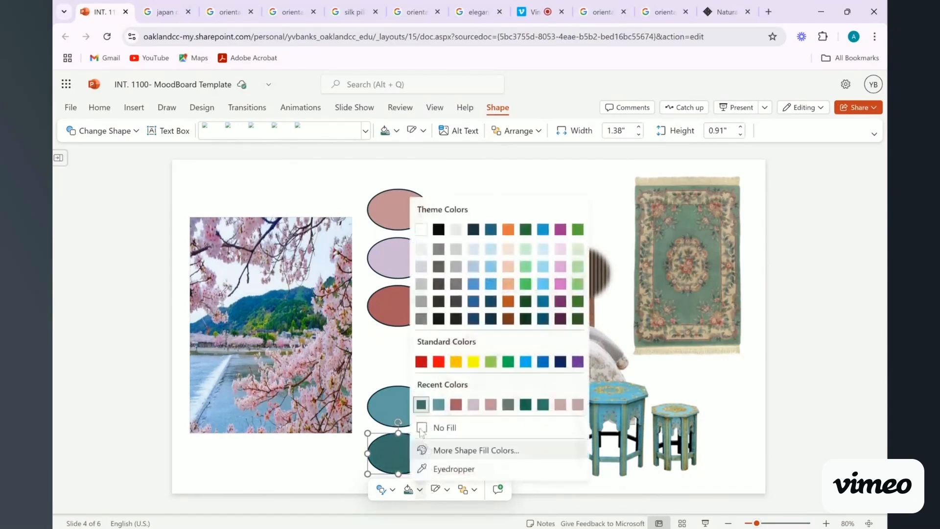
click(445, 467)
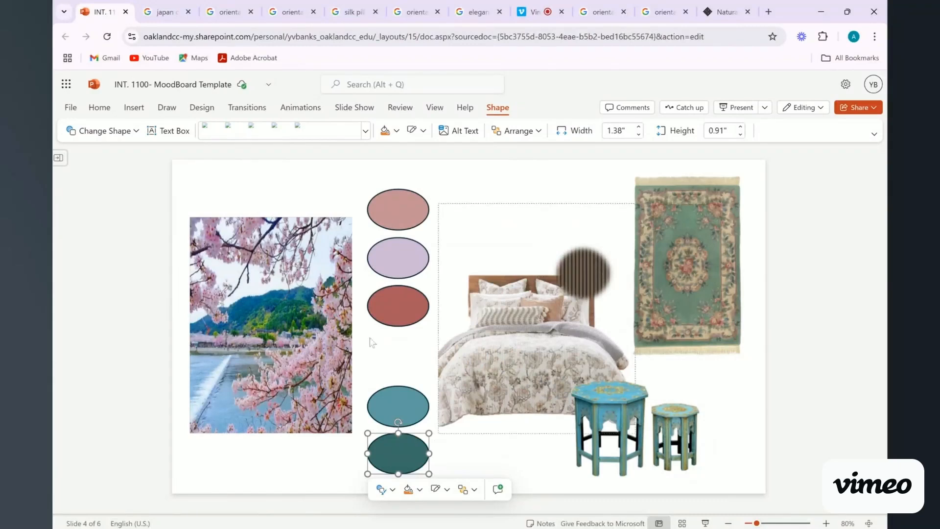
click(394, 311)
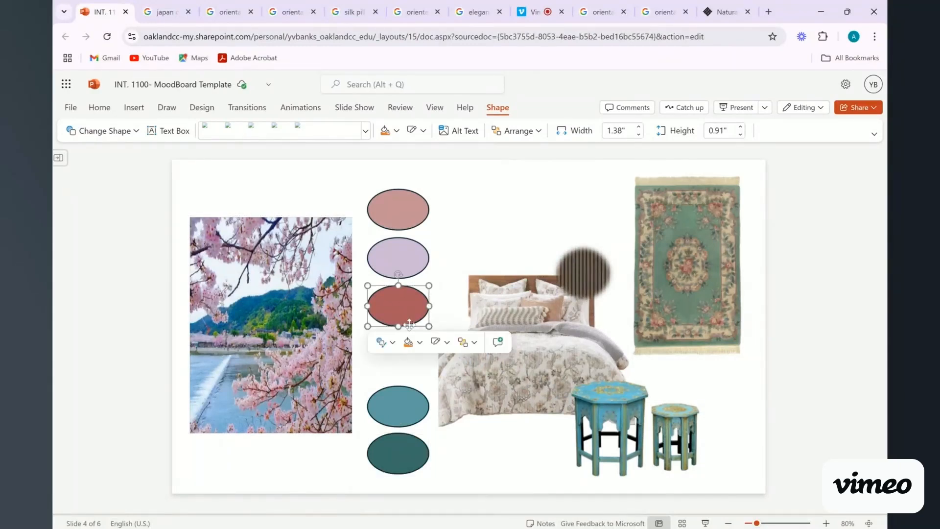
click(419, 342)
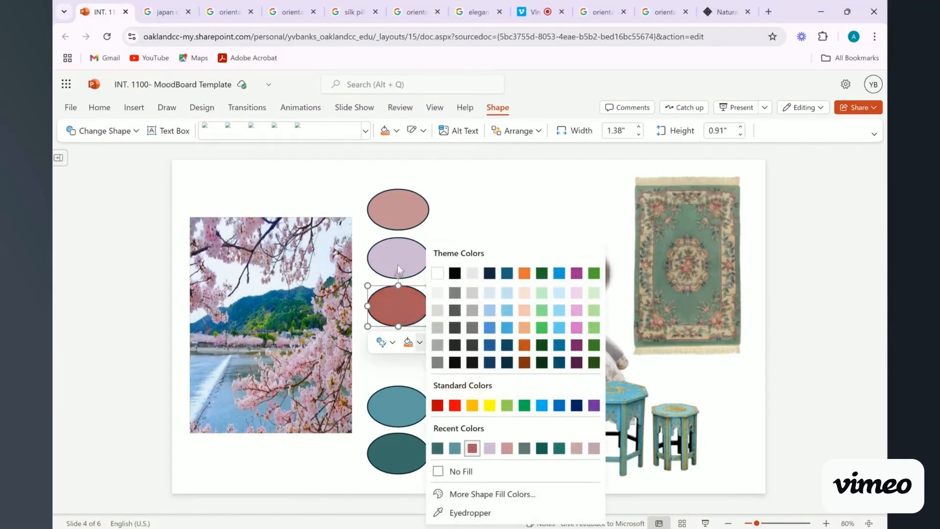
key(Escape)
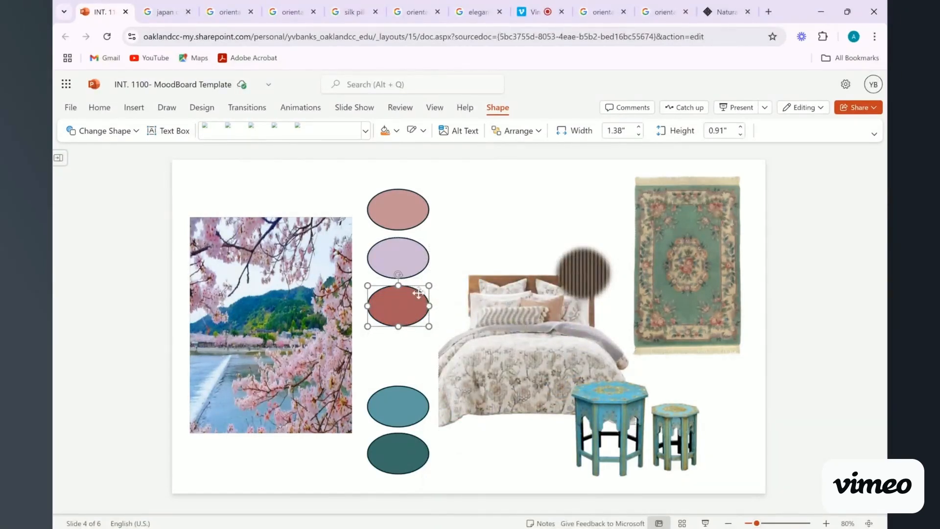
Recolor the second oval tan by sampling the rug's border with the Eyedropper.
click(409, 270)
click(419, 294)
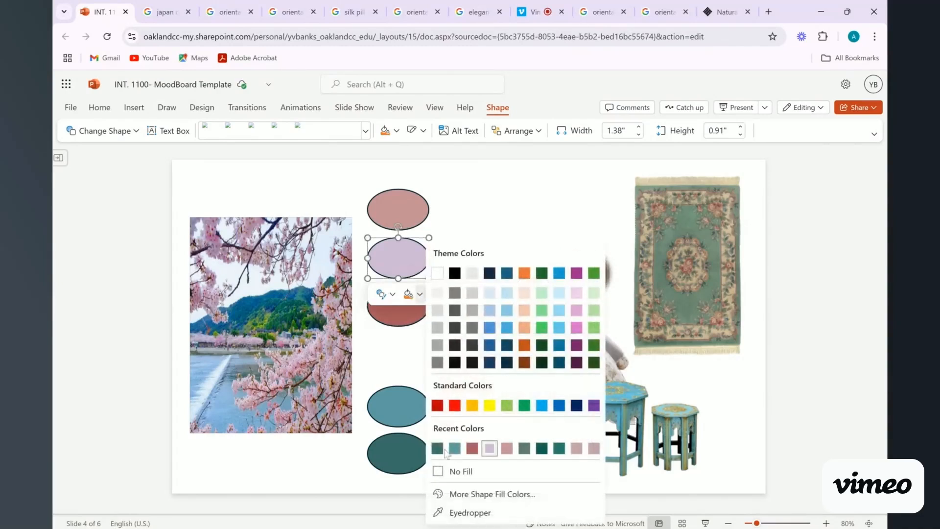
click(469, 512)
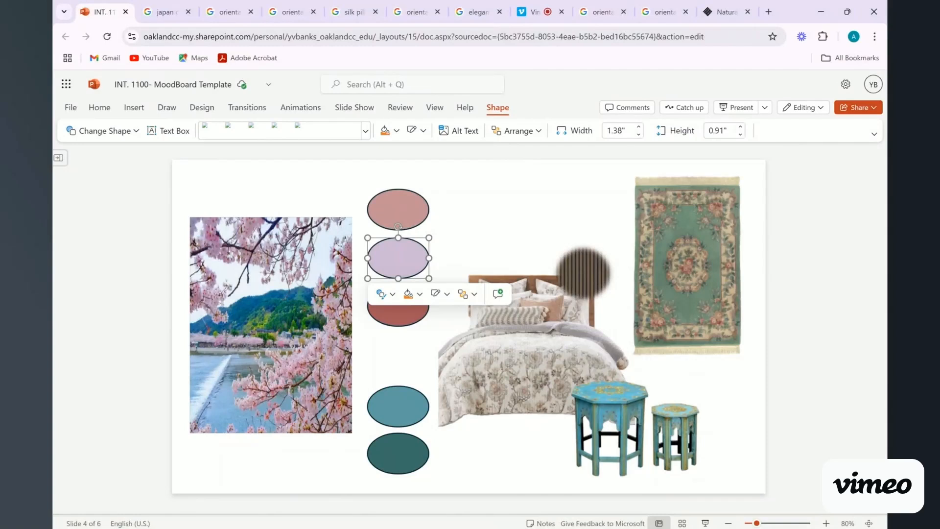
click(662, 314)
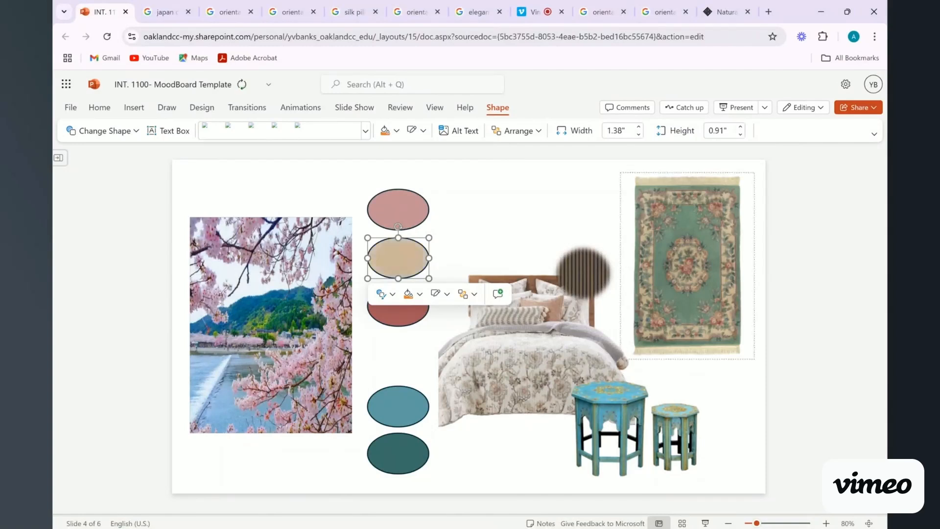
Recolor the third oval a muted reddish brown sampled from the rug with the Eyedropper.
click(403, 352)
click(396, 318)
right_click(397, 319)
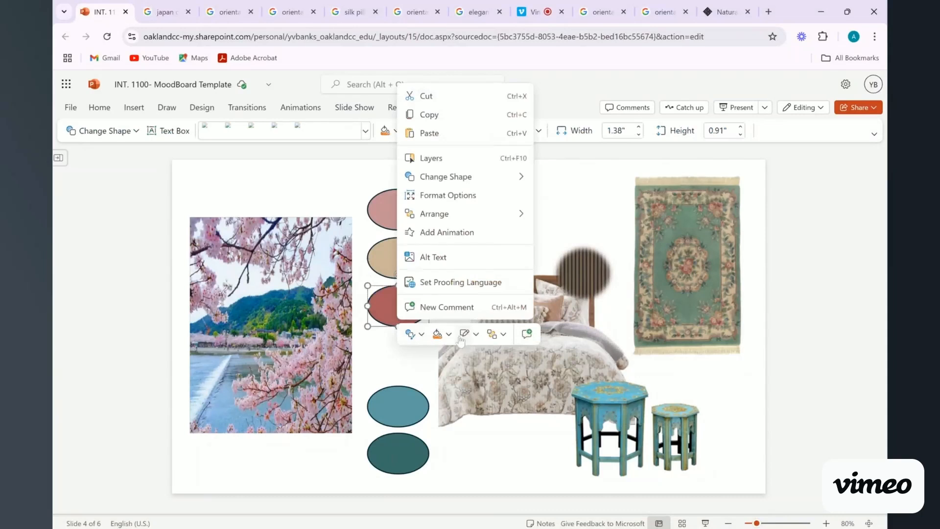
click(449, 334)
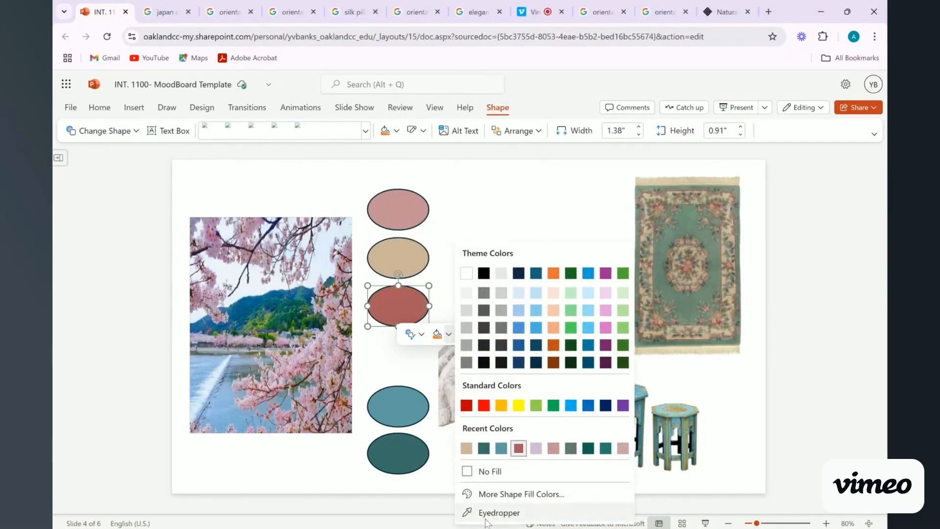
click(498, 513)
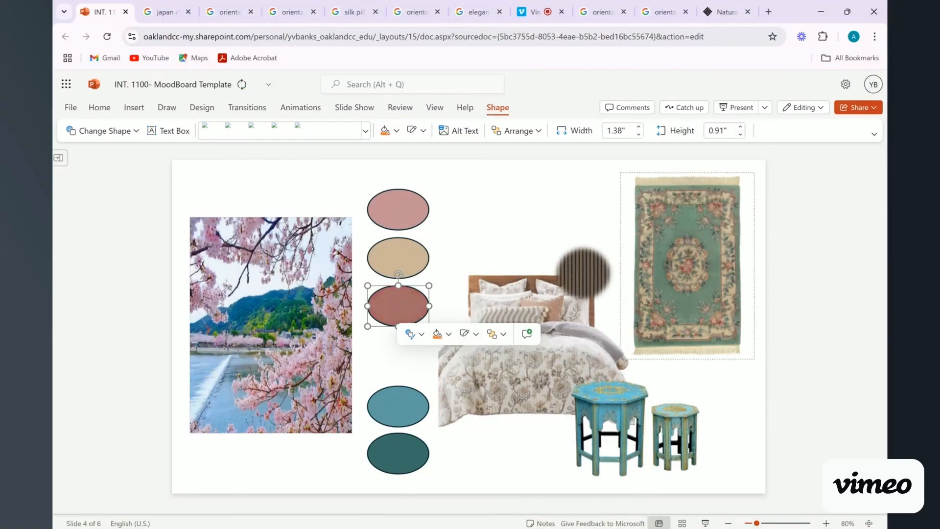
click(349, 191)
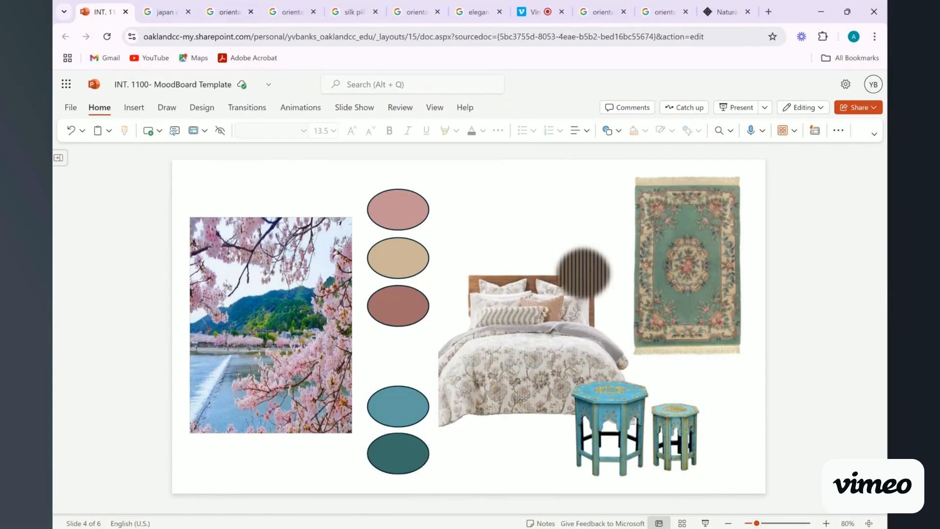
Remove the outline from the top dusty rose oval.
click(409, 210)
right_click(409, 210)
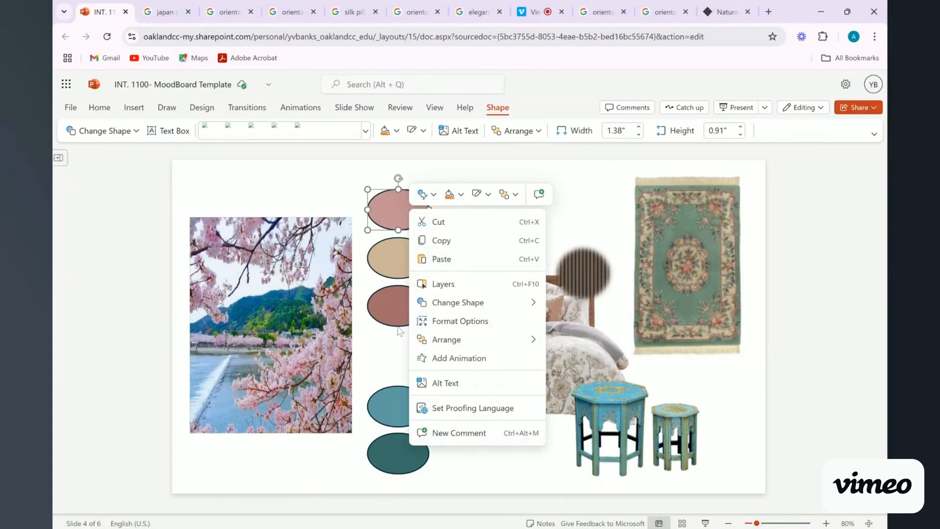
click(488, 194)
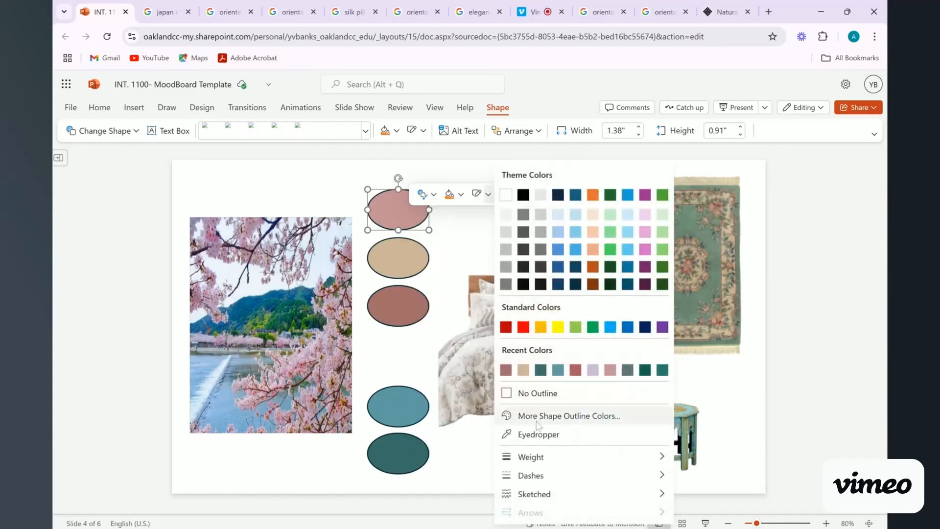
click(536, 393)
click(509, 233)
click(598, 440)
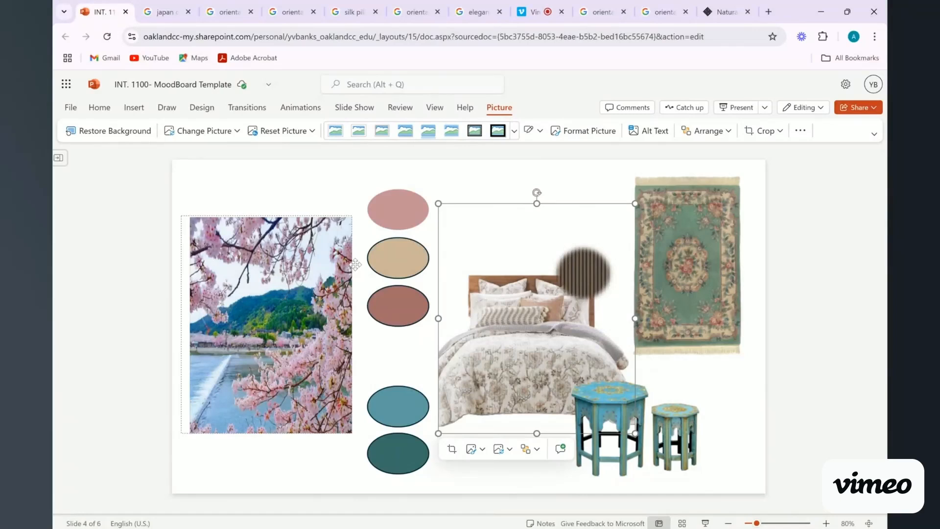
Select the four remaining outlined ovals together and set them to No Outline.
click(408, 264)
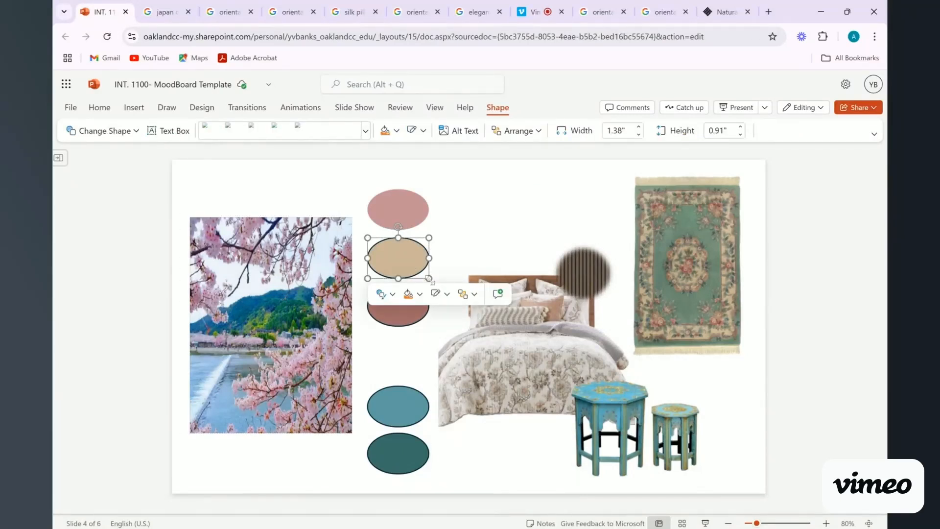
shift+click(411, 310)
shift+click(407, 398)
shift+click(407, 467)
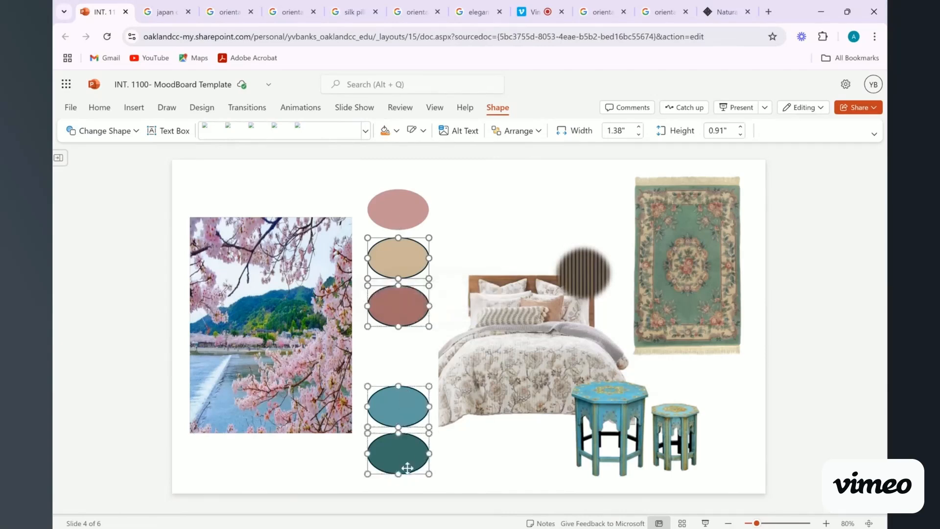
click(422, 131)
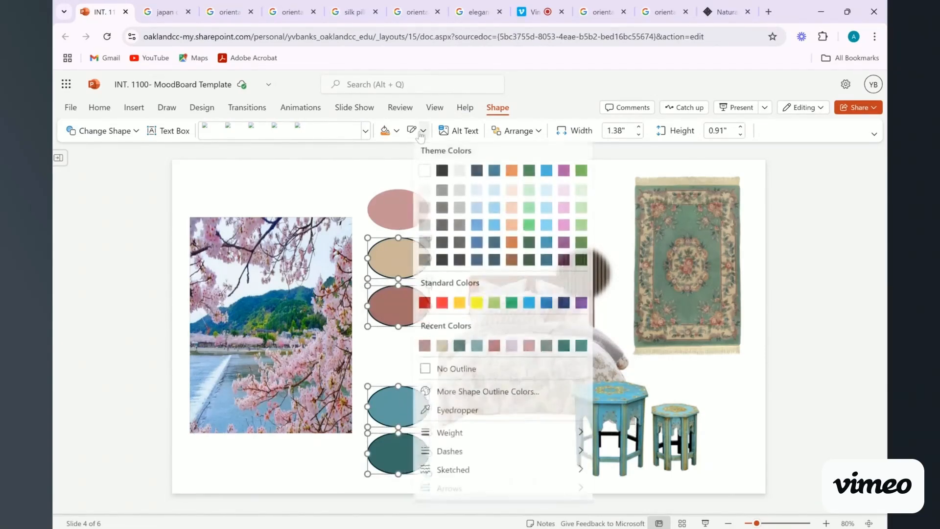
click(460, 371)
click(320, 203)
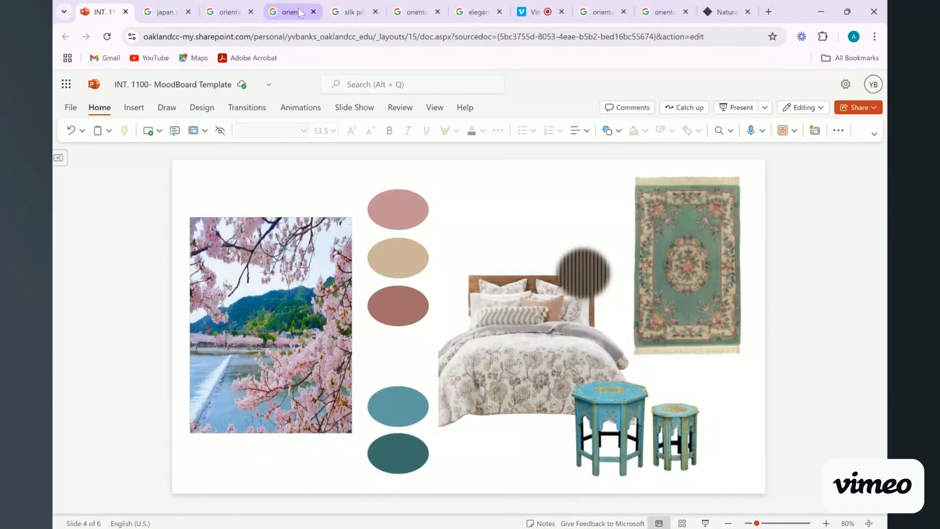
Copy the blue and white Chinese ceramic plant pot picture from the "oriental plant in pot" image results and paste it onto slide 4.
click(232, 10)
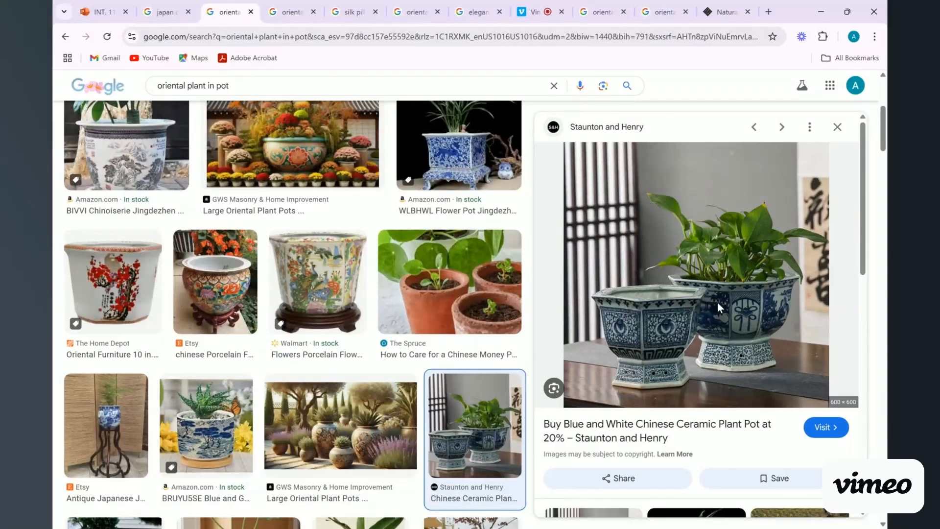
click(97, 13)
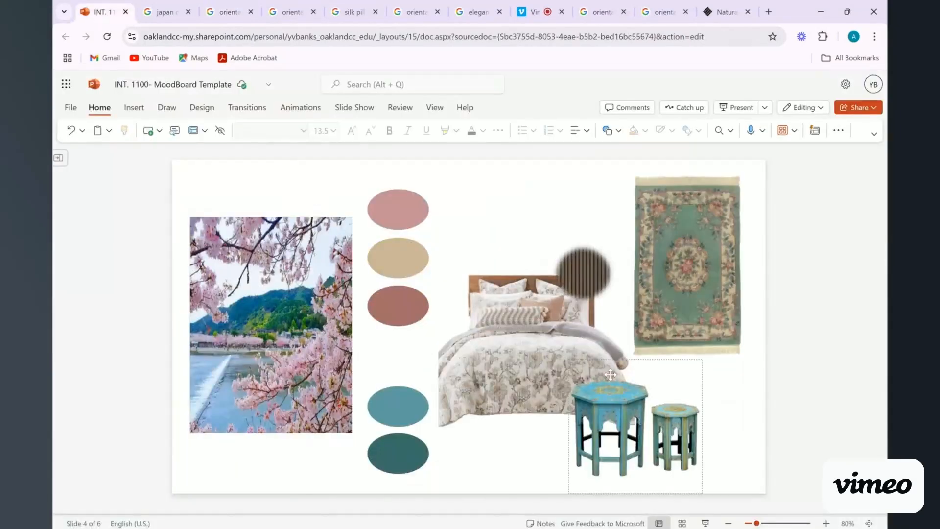
key(ctrl+v)
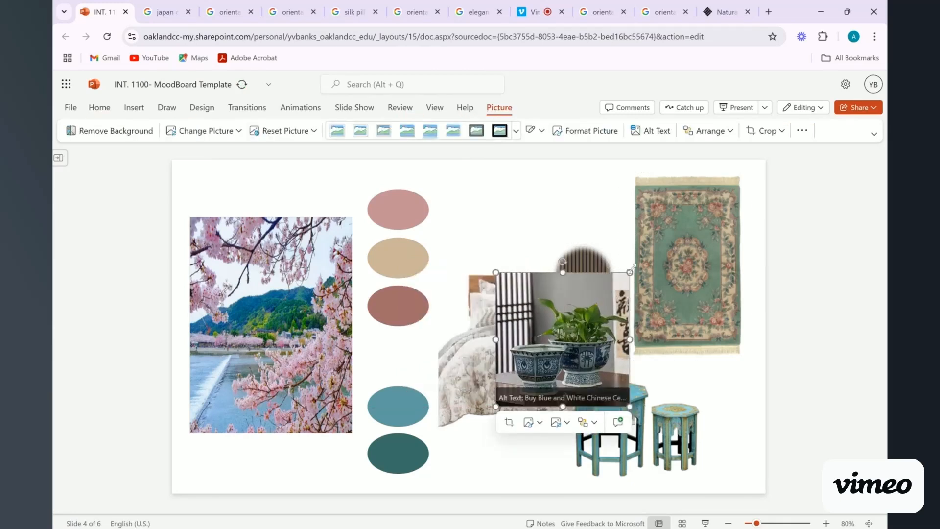
Shrink the plant pot picture, place it above the larger turquoise stool and remove its background.
drag(629, 273, 583, 296)
drag(522, 341, 593, 357)
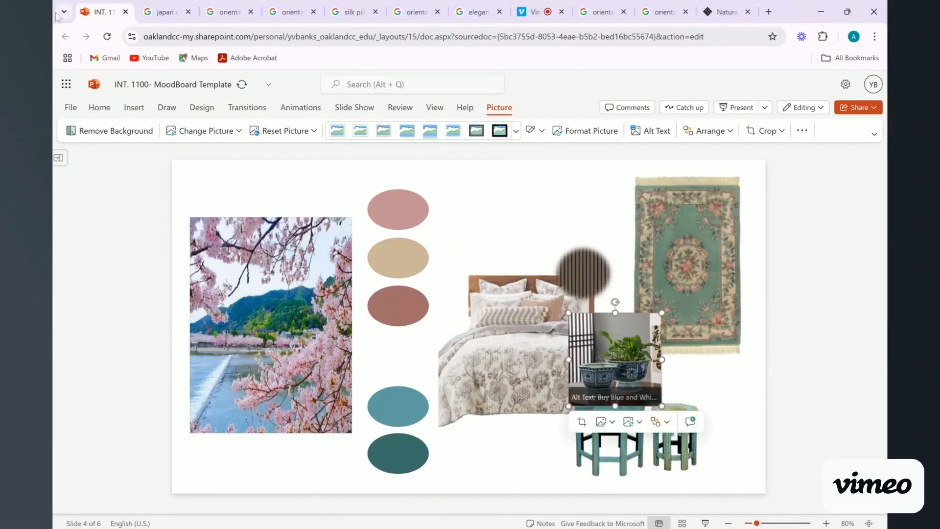
click(118, 132)
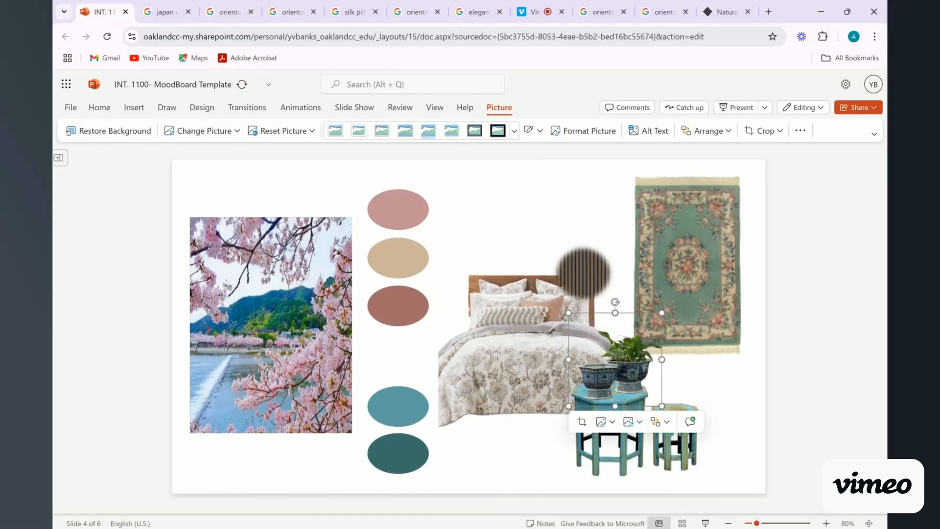
click(759, 411)
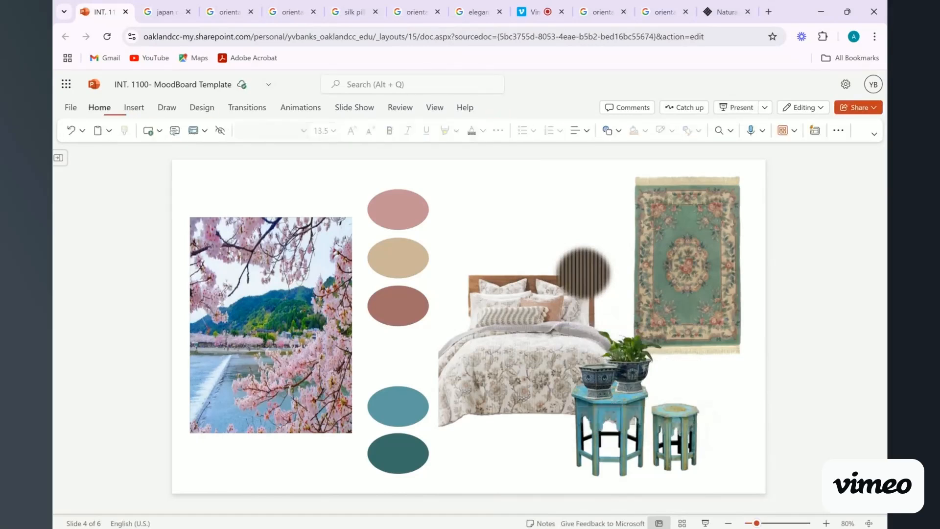
Shift the turquoise stools slightly right and down, then adjust the potted plants to sit on the larger stool.
drag(634, 423, 644, 428)
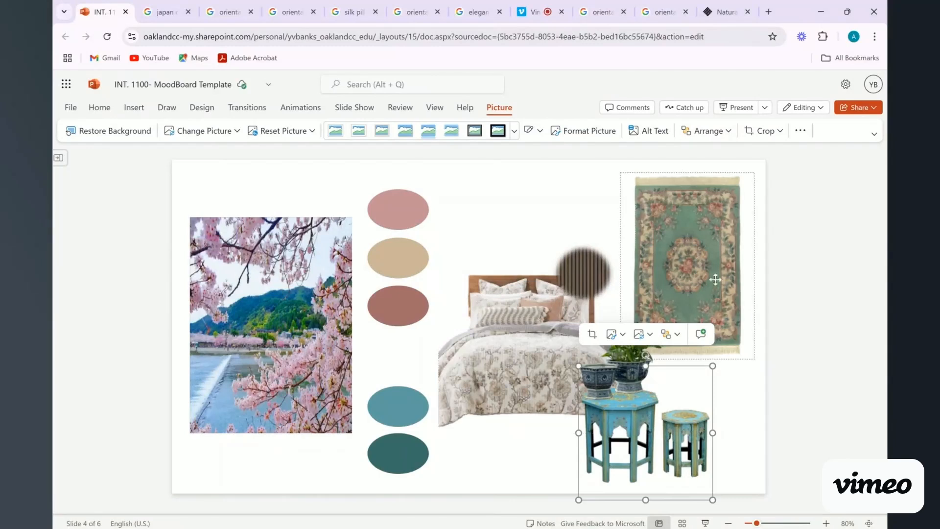
click(764, 416)
click(639, 340)
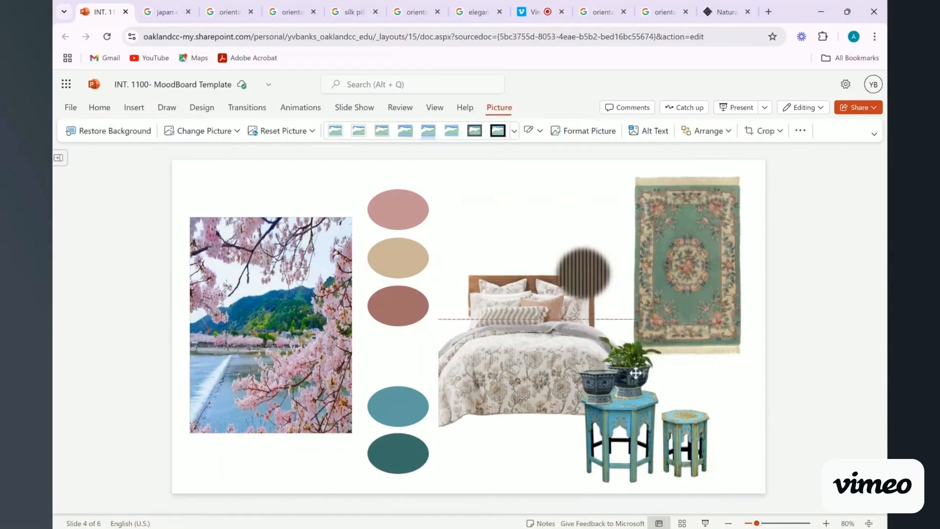
mouse_move(661, 312)
mouse_down()
mouse_move(633, 356)
mouse_move(667, 325)
mouse_up()
drag(644, 366, 636, 366)
Nudge the green rug slightly right and down, and move the cherry blossom photo slightly up and right.
click(705, 292)
drag(705, 292, 709, 297)
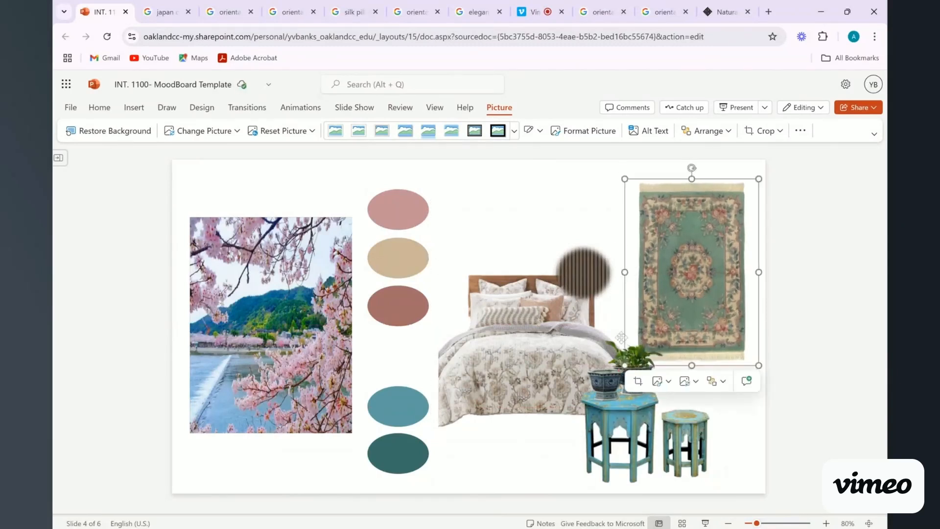
click(757, 428)
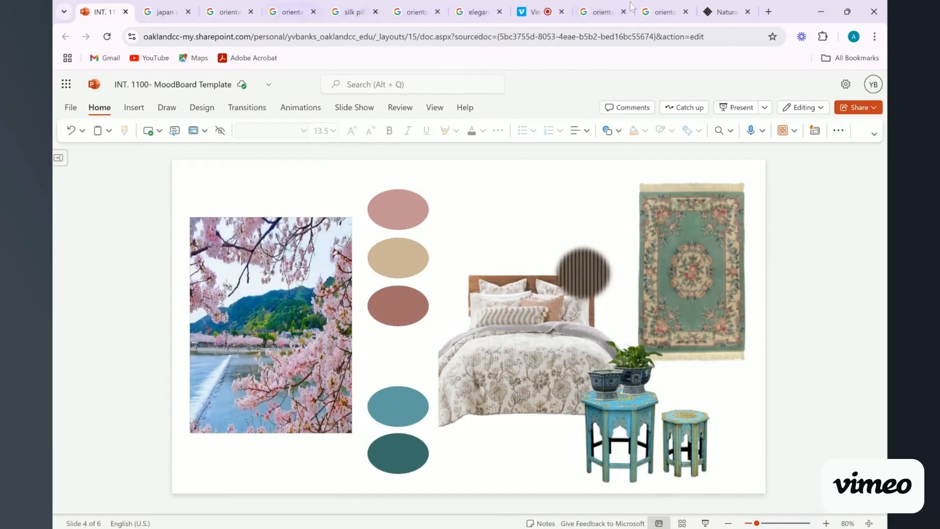
drag(304, 383, 310, 370)
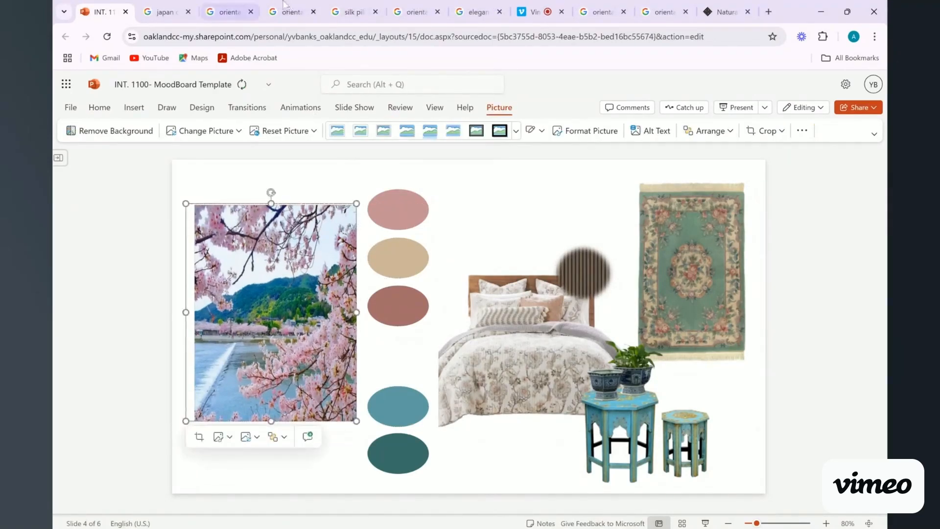
Copy the picture of three stacked white, blue and pink pillows from the "silk pillows" image results and paste it onto slide 4.
click(350, 14)
scroll(587, 478, down, 4)
scroll(551, 462, down, 2)
scroll(257, 441, down, 5)
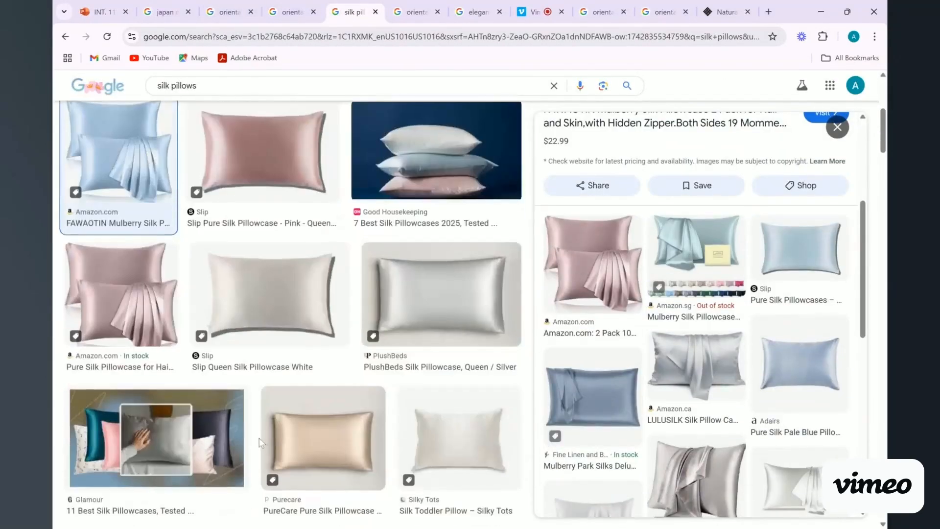
scroll(307, 499, up, 10)
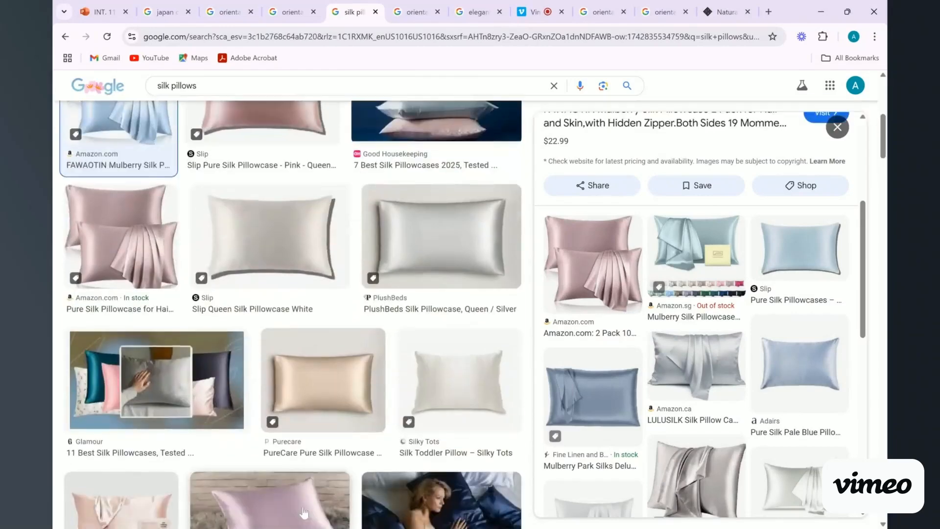
scroll(190, 434, down, 2)
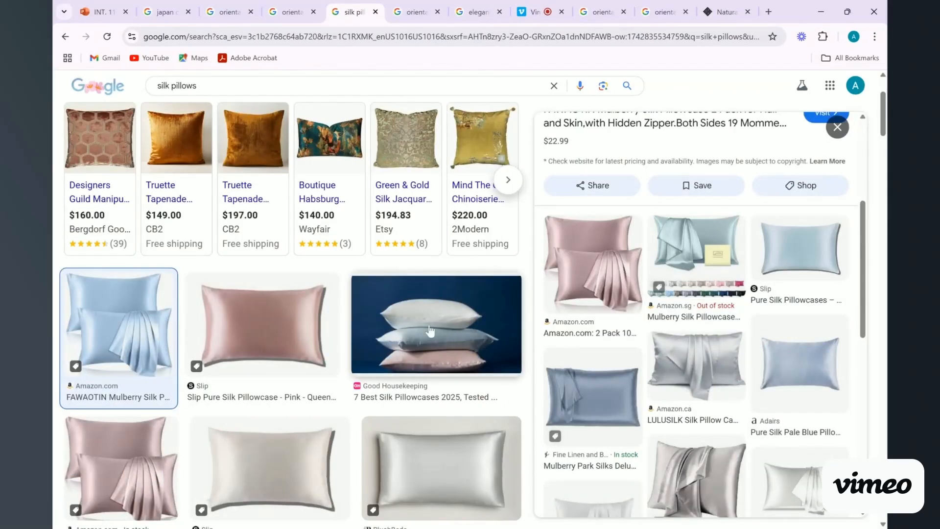
click(444, 335)
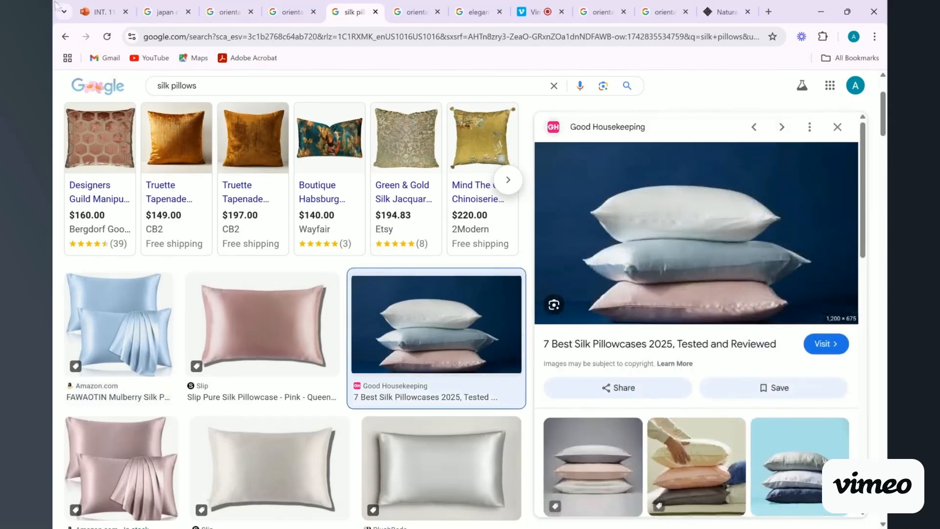
click(104, 12)
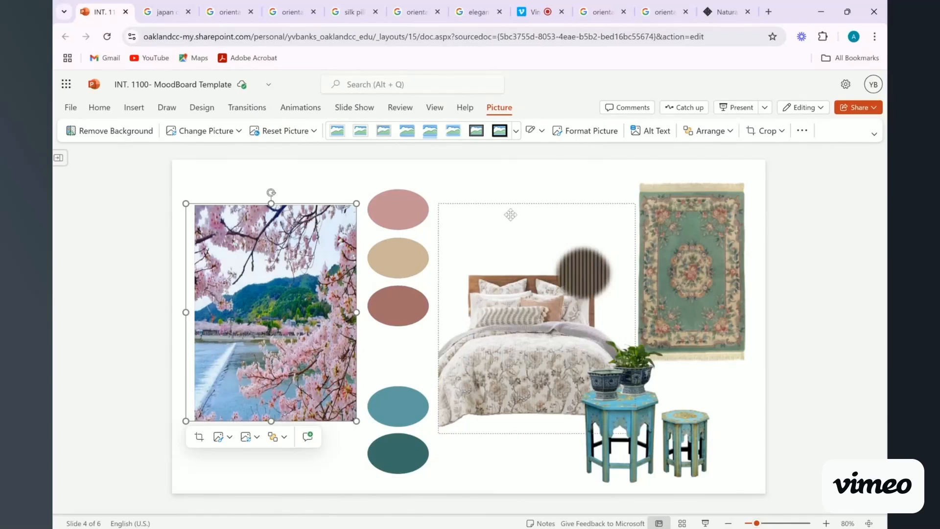
click(330, 175)
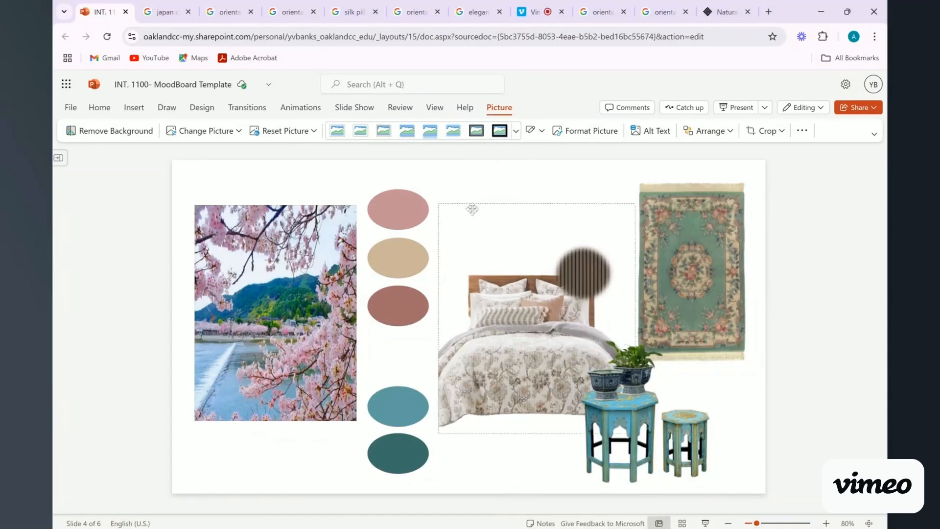
key(ctrl+v)
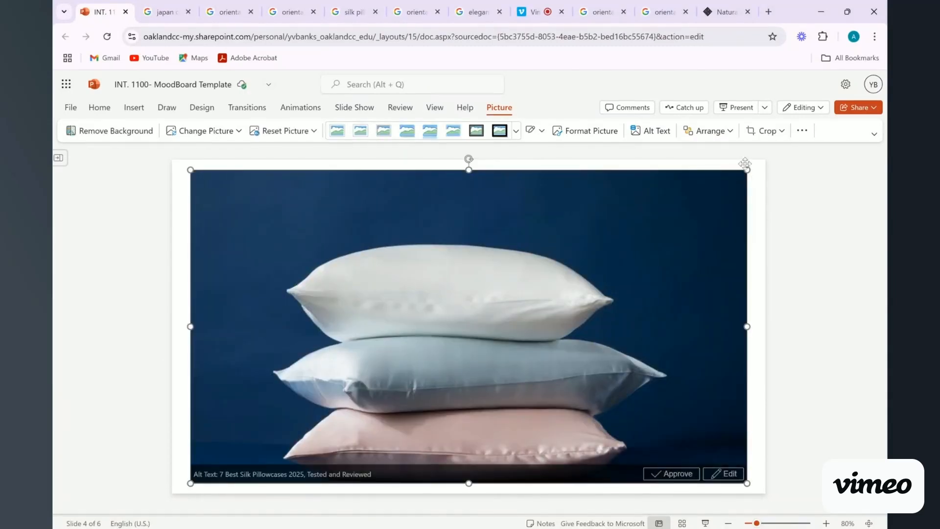
Shrink the stacked pillows picture to well under half the slide width and remove its dark blue background.
drag(747, 170, 615, 243)
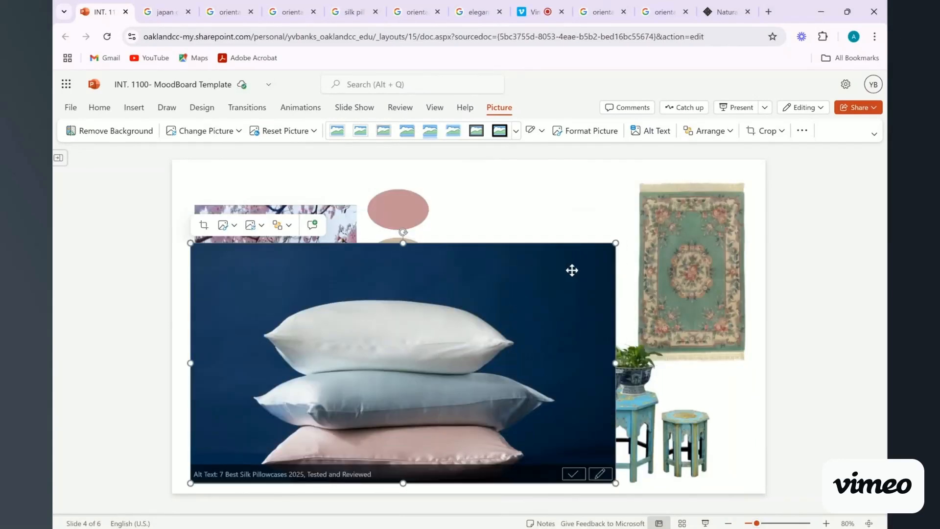
drag(616, 244, 547, 280)
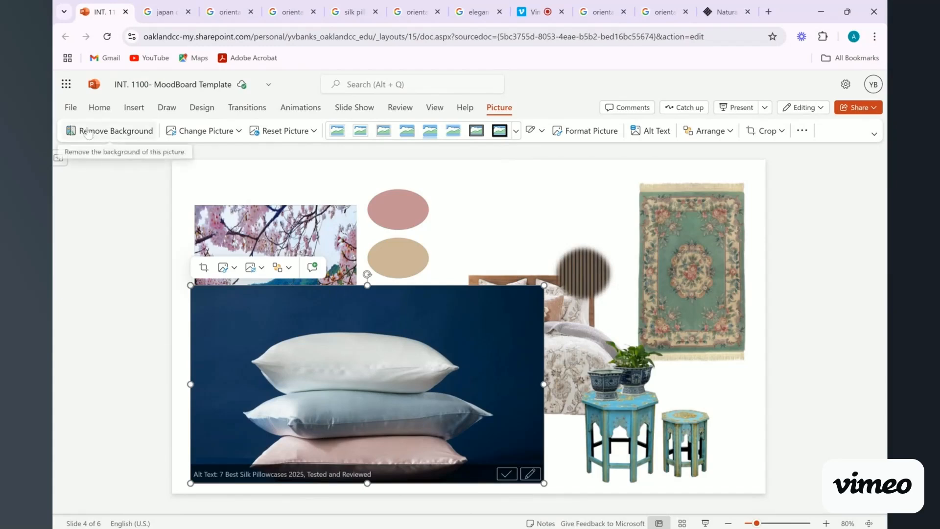
click(89, 131)
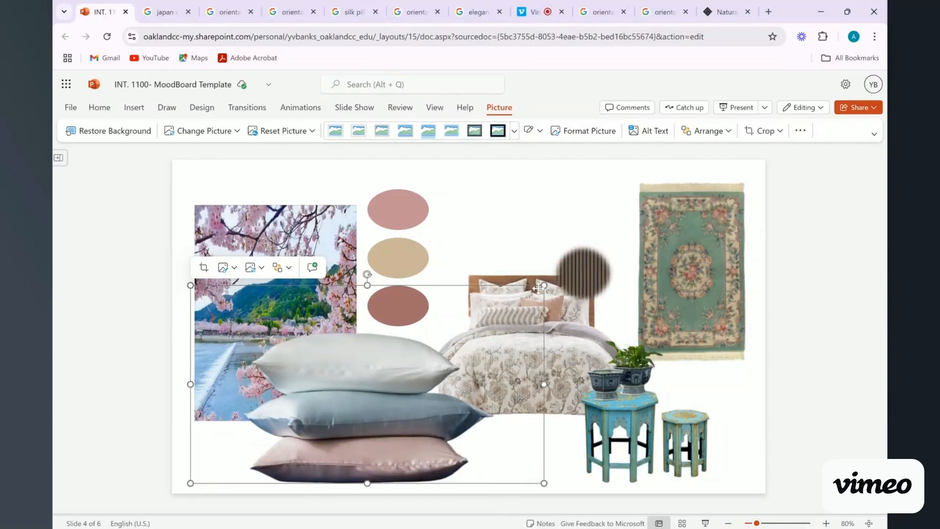
drag(544, 286, 438, 345)
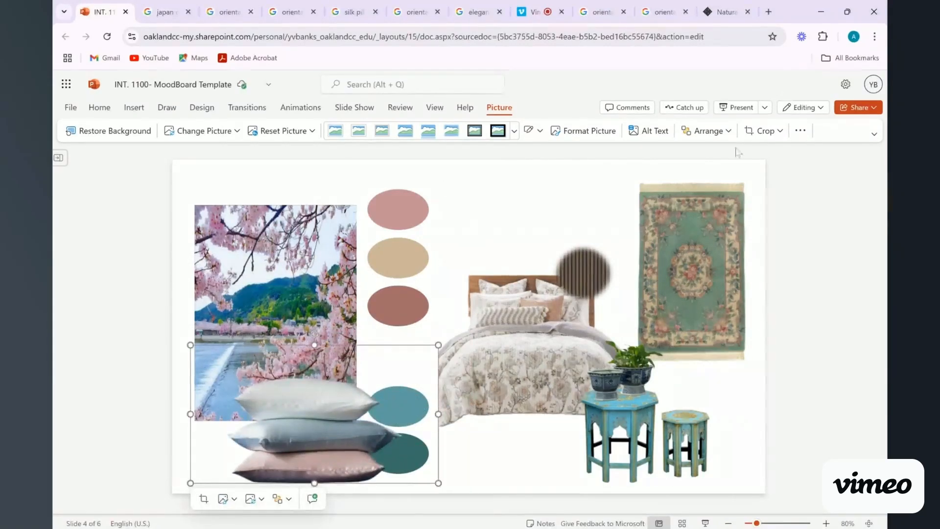
Crop the empty margins beside and above the stacked pillows so the frame fits closely around them.
click(758, 130)
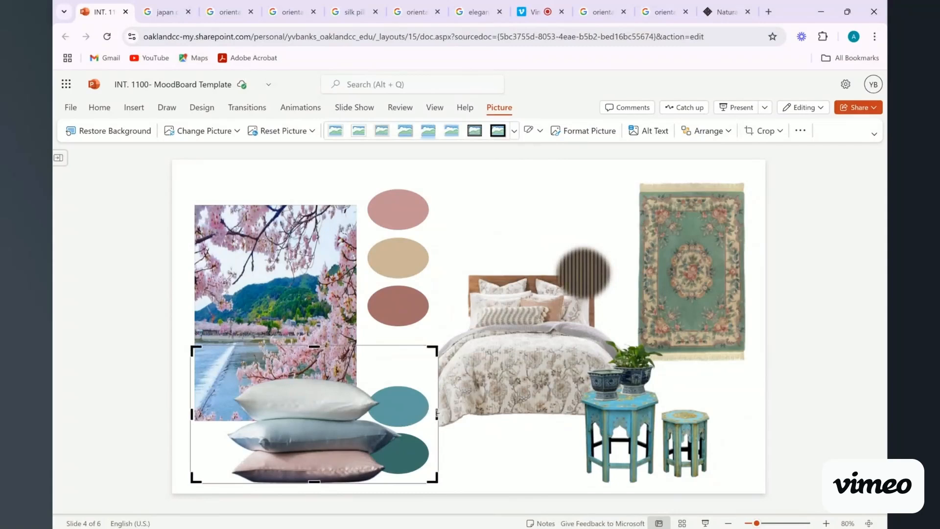
drag(431, 414, 401, 414)
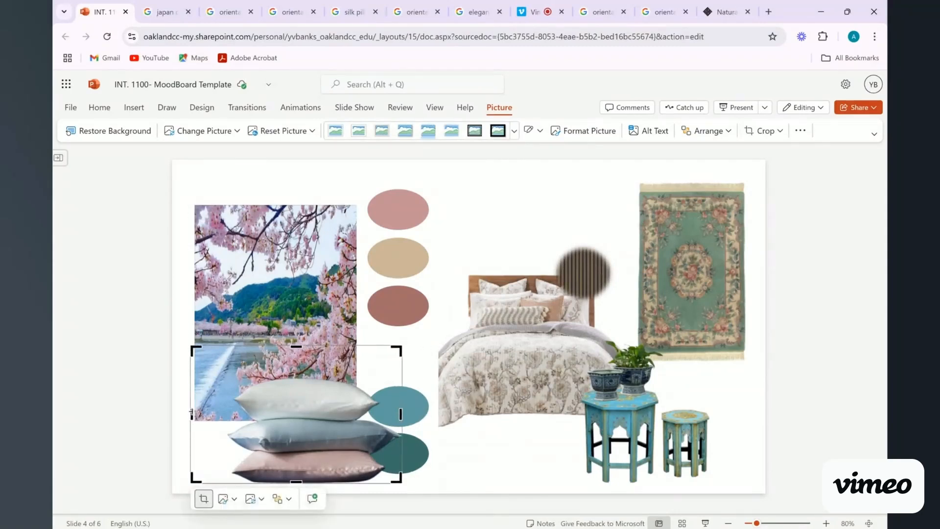
drag(192, 414, 226, 414)
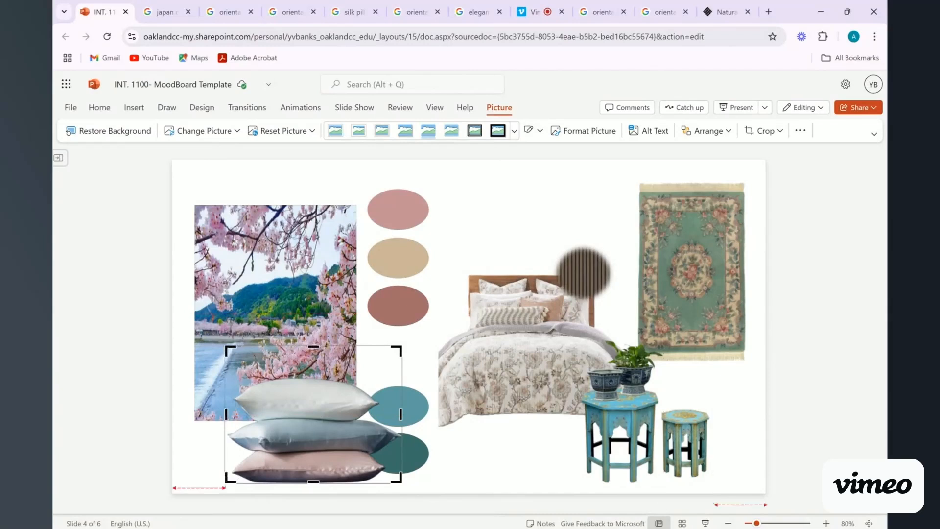
drag(312, 345, 313, 375)
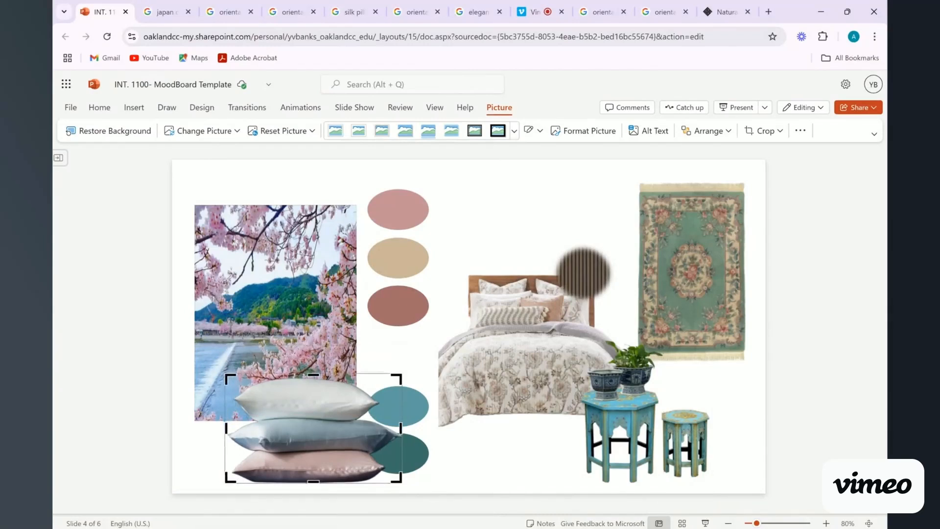
click(457, 183)
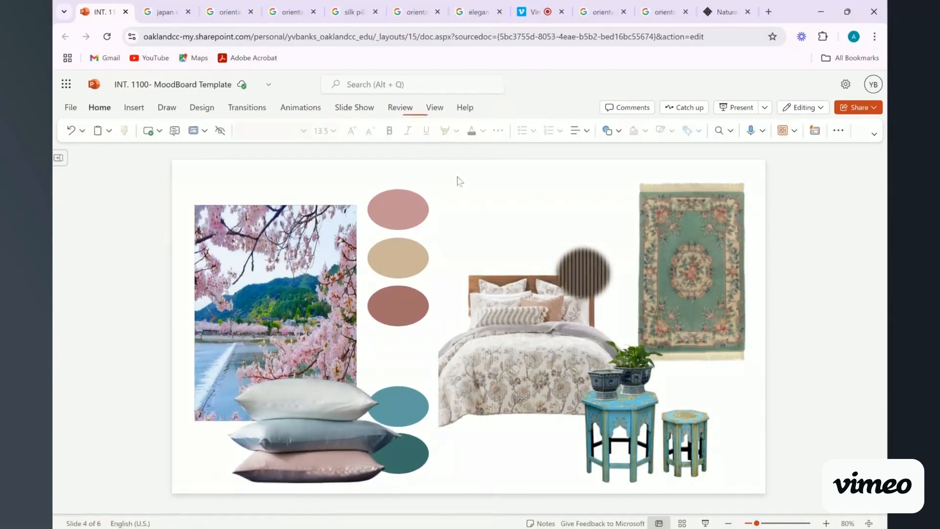
Shrink the stacked pillows further and place them over the cherry blossom photo's lower left corner.
click(327, 473)
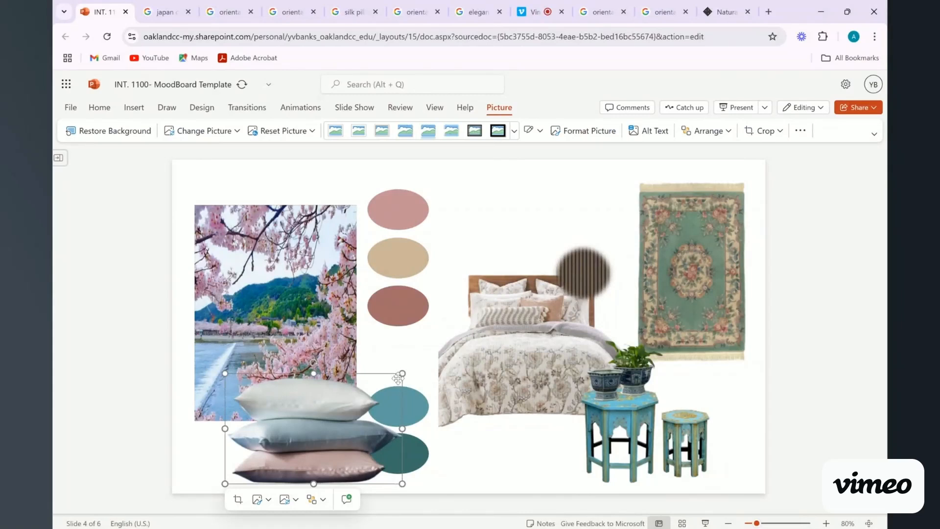
drag(401, 375, 338, 413)
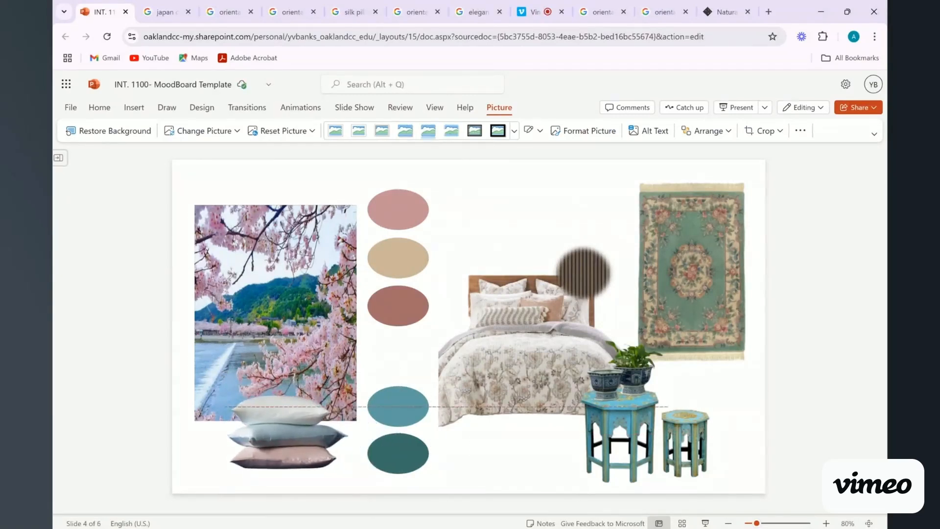
drag(273, 412, 218, 396)
Shrink the cherry blossom photo slightly and shift it beside the swatches, then move the pillows slightly right and down over its corner.
click(341, 414)
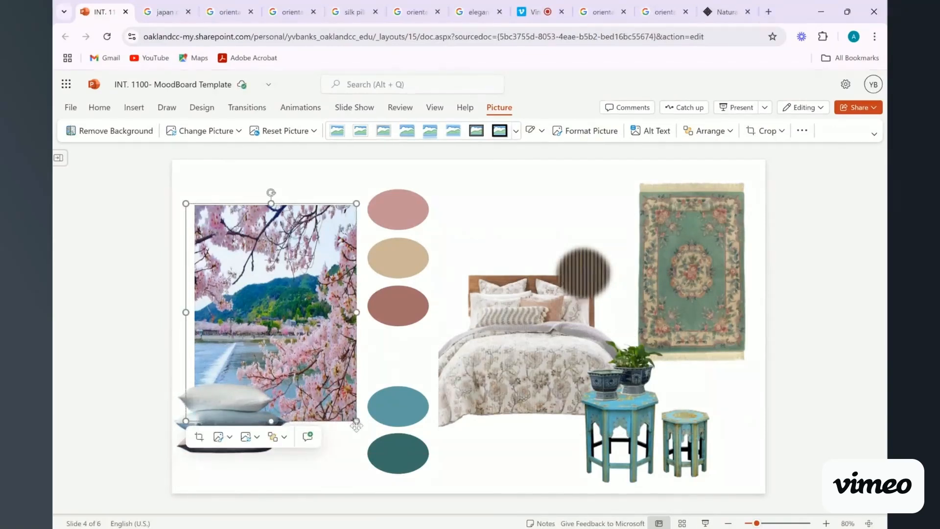
drag(354, 420, 346, 406)
drag(311, 330, 325, 344)
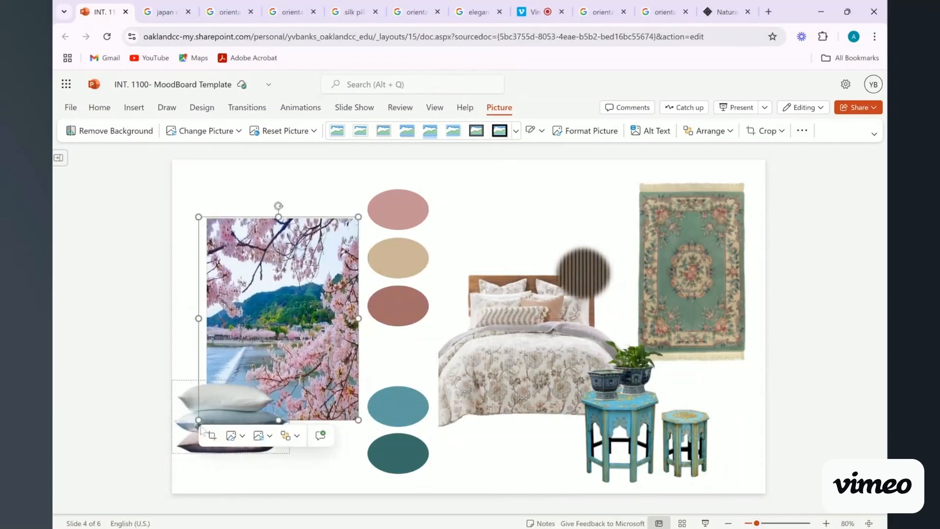
drag(227, 421, 239, 433)
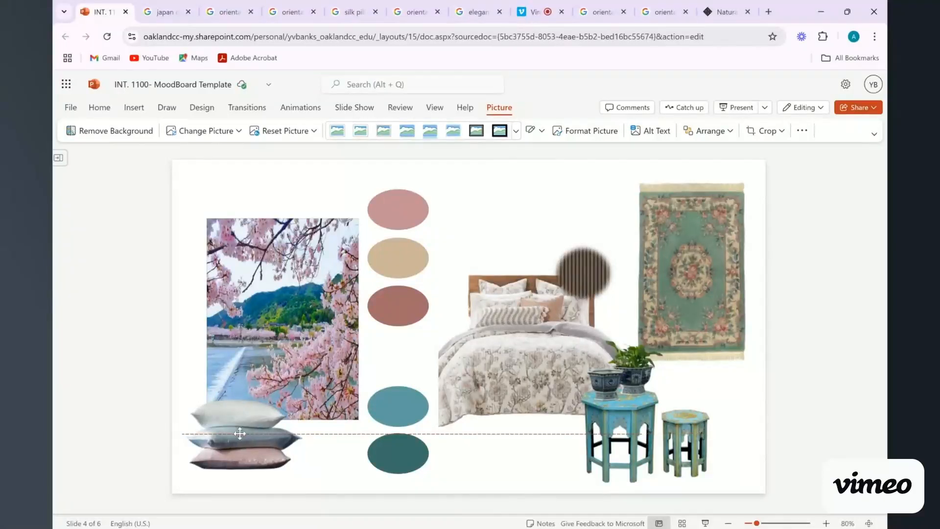
click(537, 181)
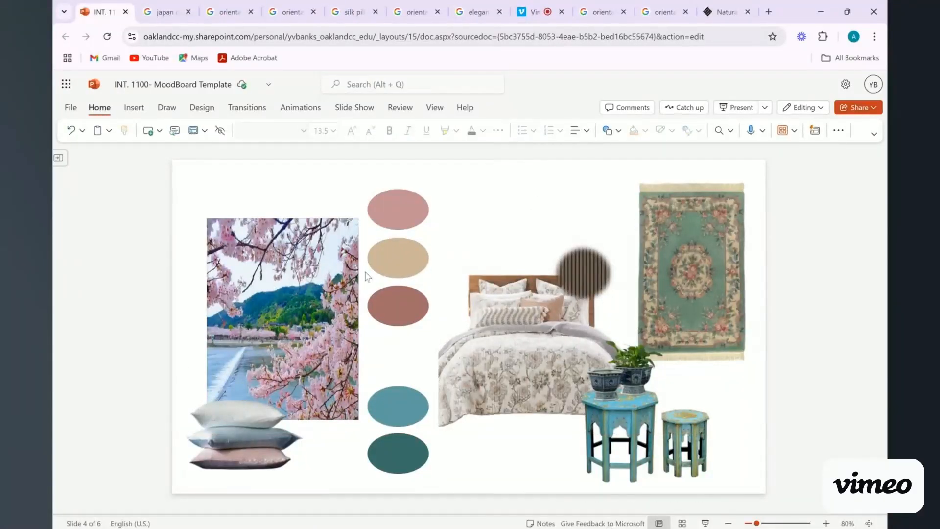
Resize the cherry blossom photo and shift it slightly up and left, then stretch its lower edge down behind the pillows.
click(342, 284)
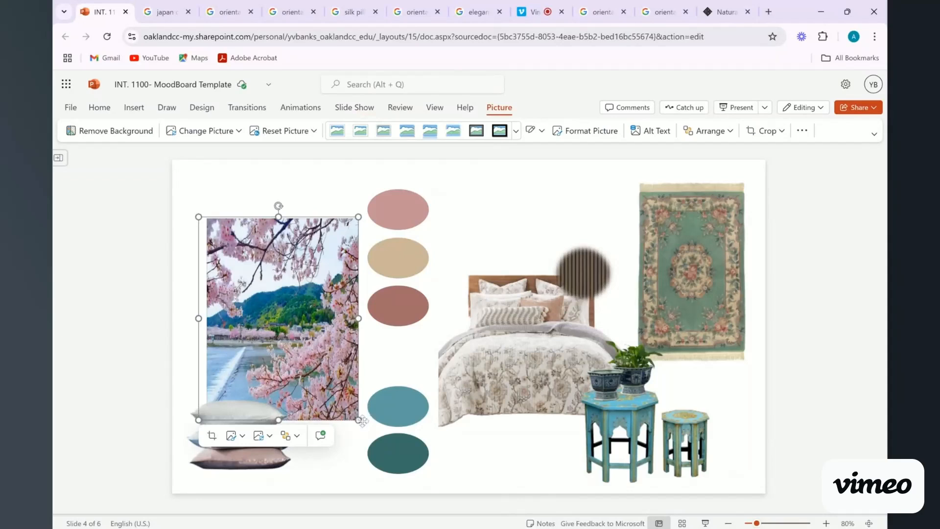
drag(359, 418, 341, 397)
drag(339, 307, 319, 322)
click(331, 451)
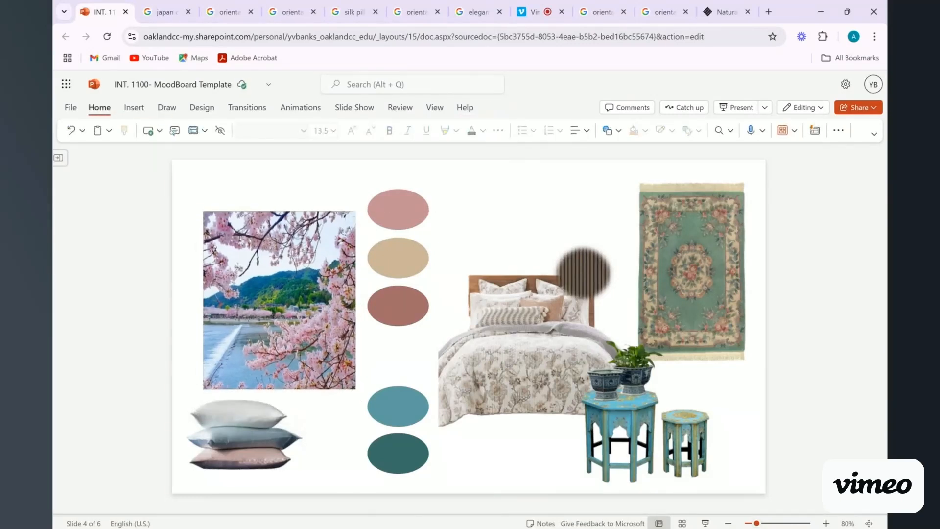
click(321, 385)
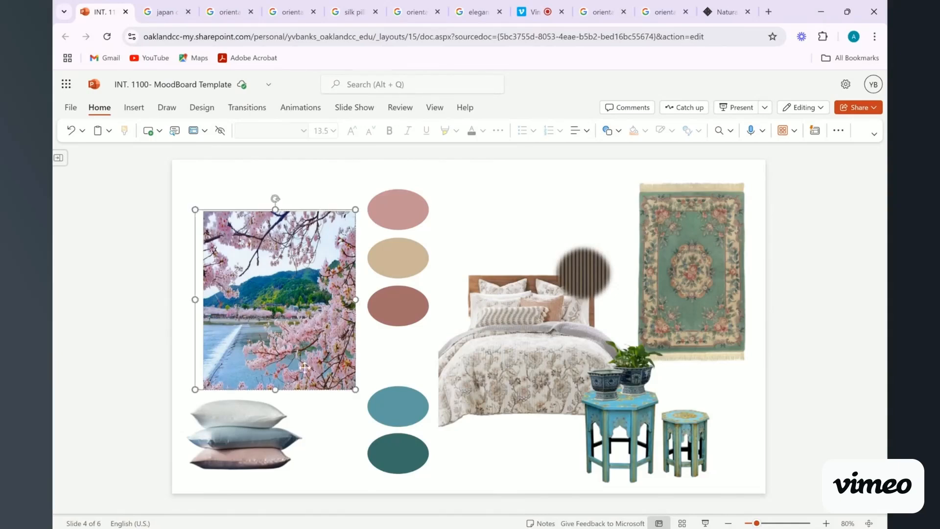
drag(275, 391, 275, 410)
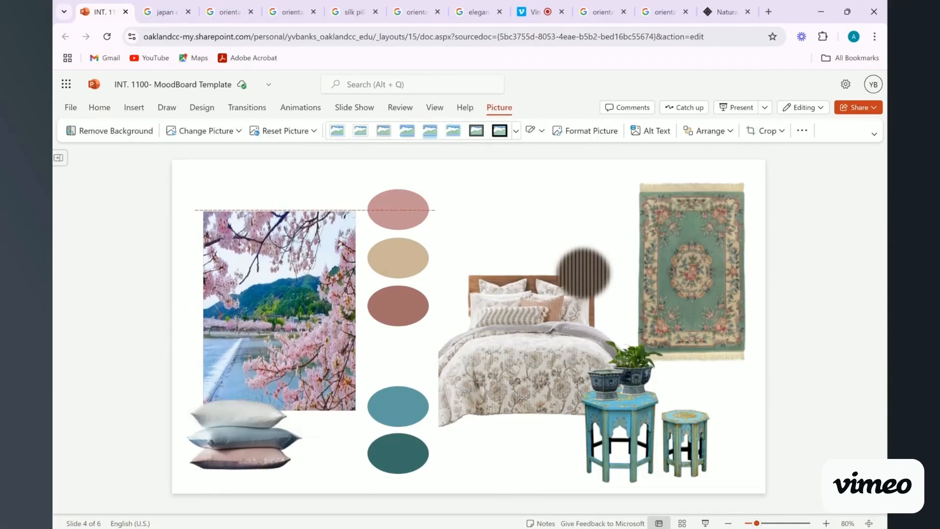
click(329, 470)
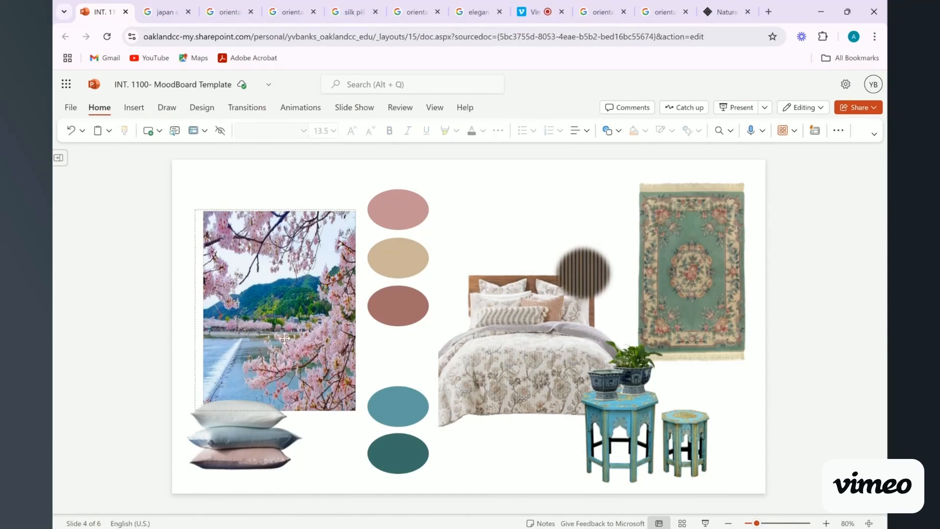
click(274, 463)
mouse_move(247, 383)
mouse_down()
mouse_move(233, 396)
mouse_move(240, 378)
mouse_move(263, 398)
mouse_move(249, 372)
mouse_up()
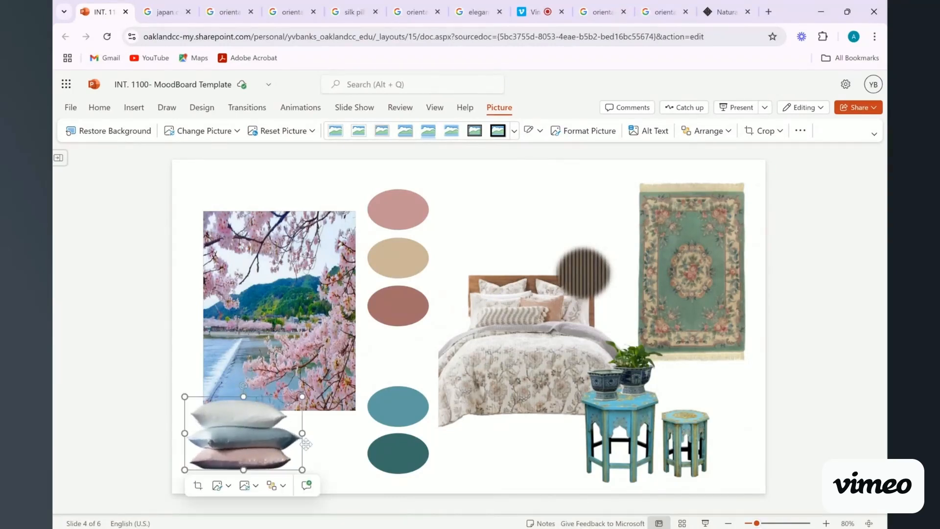
click(526, 460)
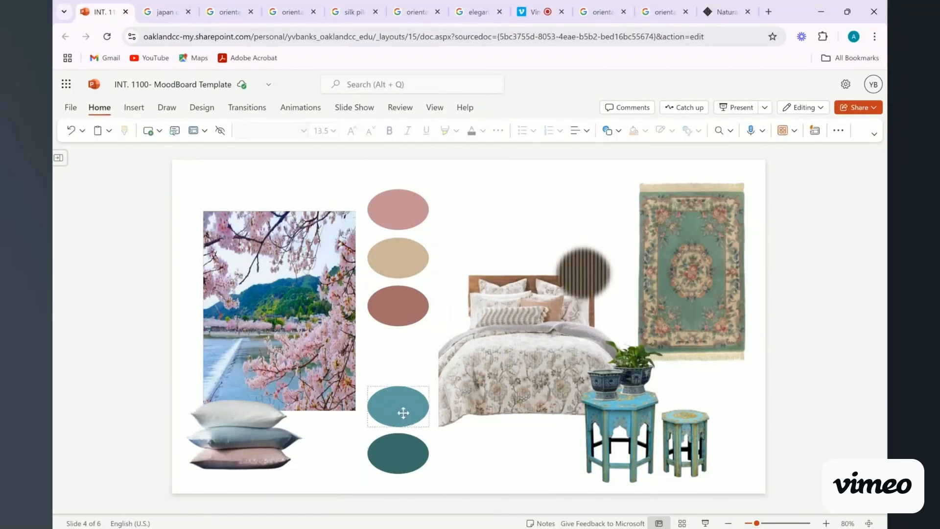
Move the blue and dark teal oval swatches together slightly up, closer to the three upper swatches.
click(403, 413)
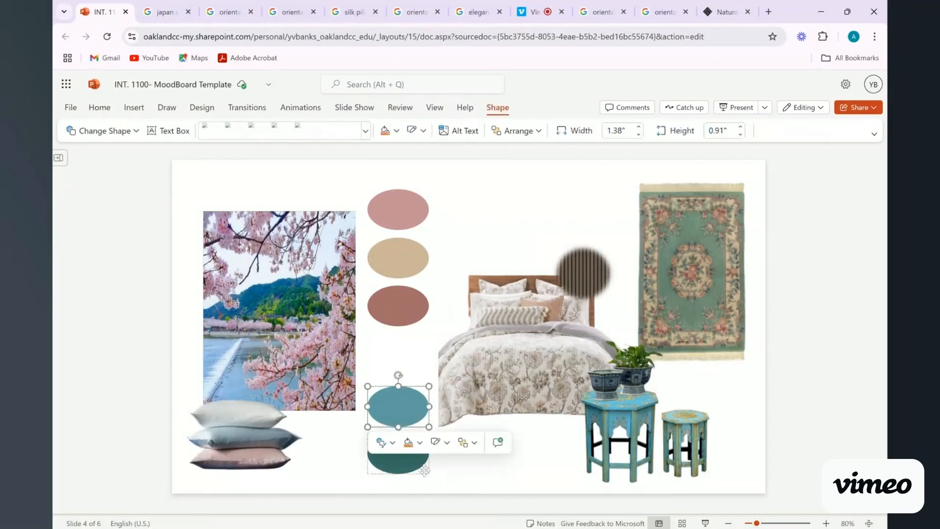
shift+click(404, 461)
mouse_move(407, 430)
mouse_down()
mouse_move(409, 383)
mouse_move(408, 412)
mouse_up()
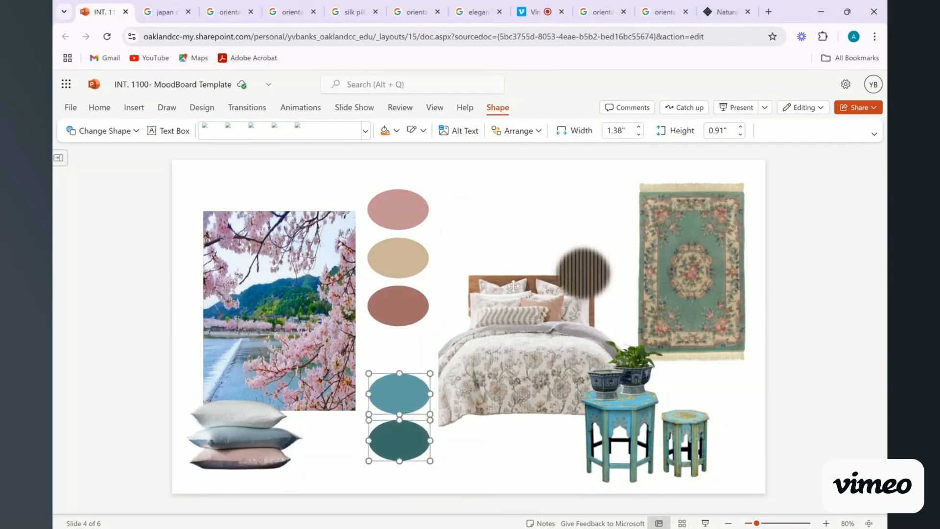
click(524, 184)
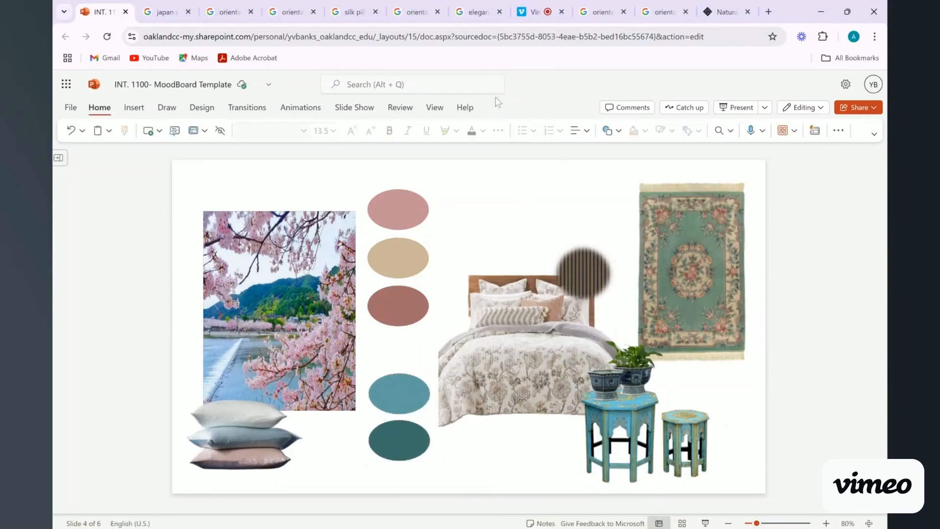
Open the "elegant oriental light fixtures" image results and find the white-and-gold beaded Freepik chandelier to copy it.
click(438, 6)
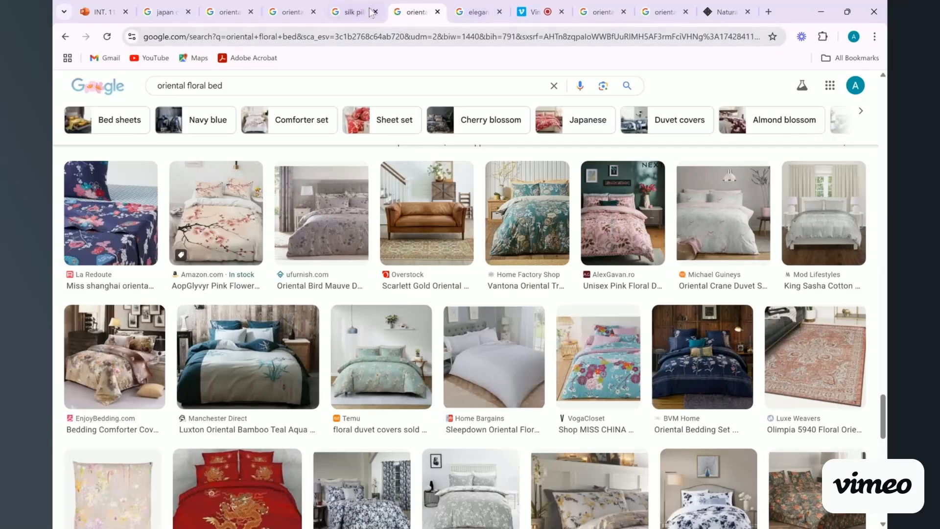
click(348, 12)
click(472, 12)
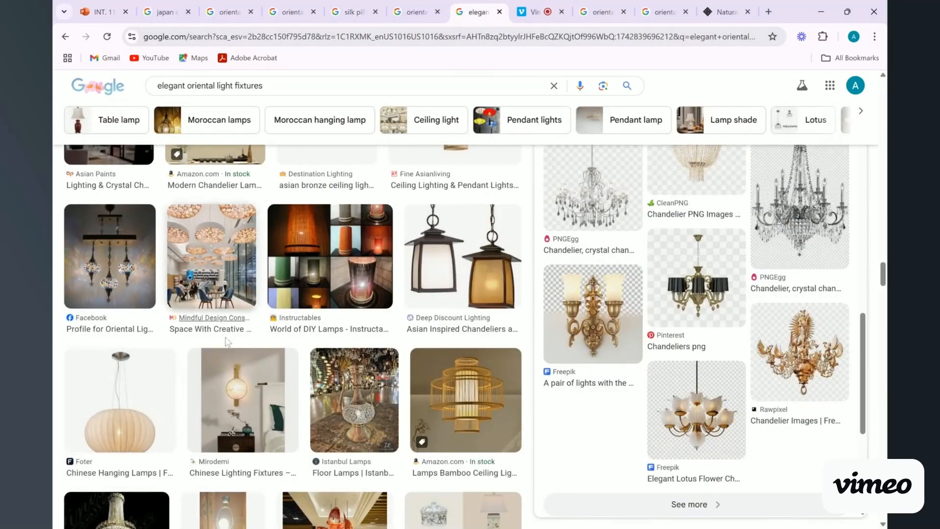
scroll(467, 299, up, 3)
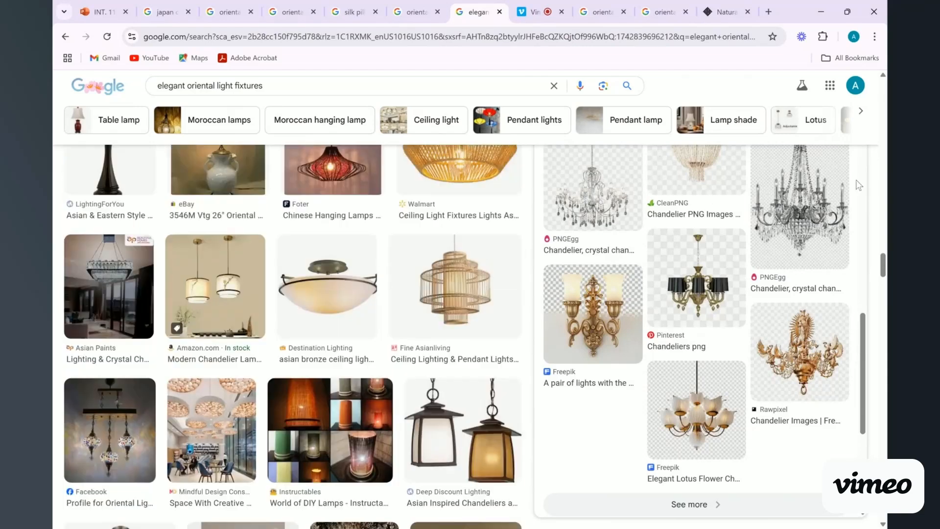
scroll(778, 224, up, 5)
scroll(777, 224, up, 3)
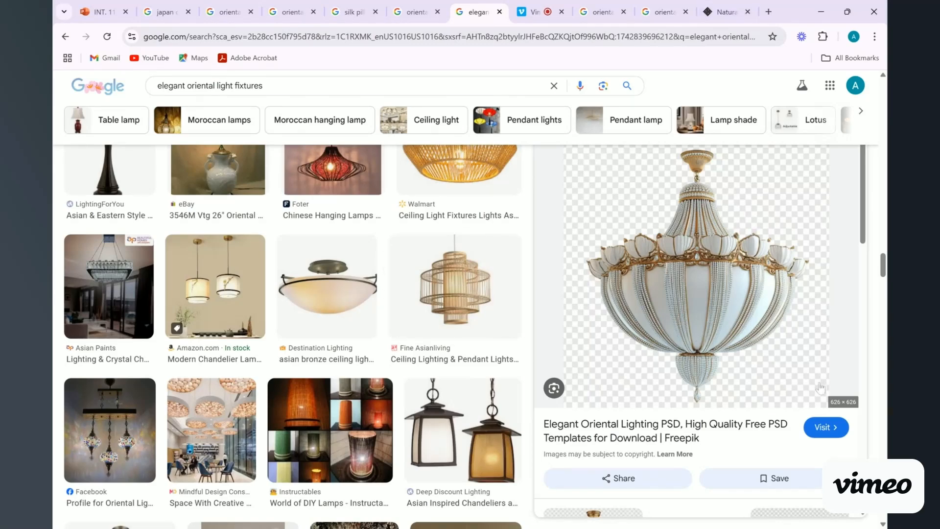
Return to the mood board slide, paste the chandelier picture above the bed and remove its background.
click(98, 18)
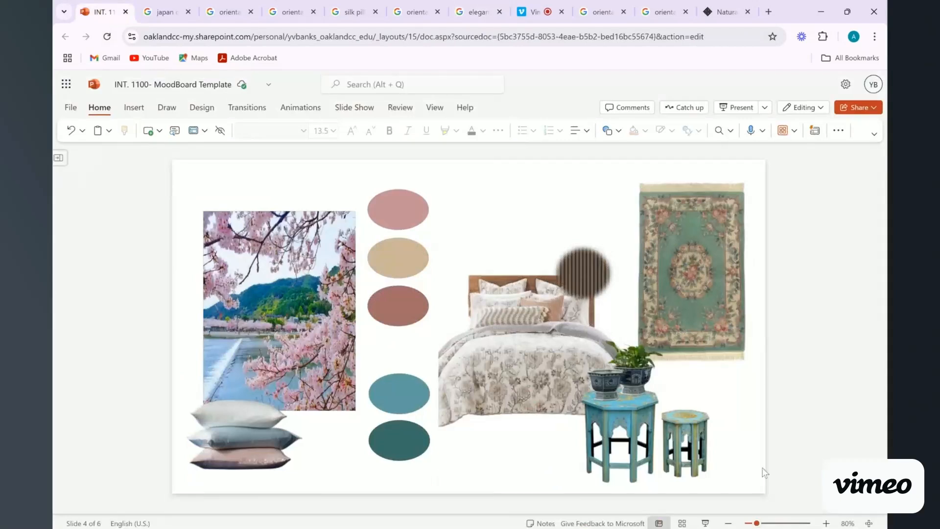
key(ctrl+v)
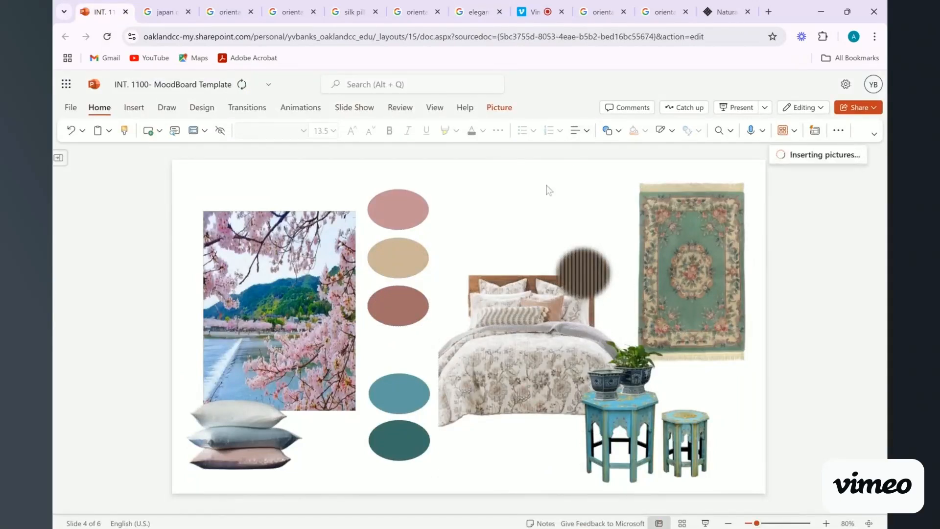
drag(483, 290, 509, 254)
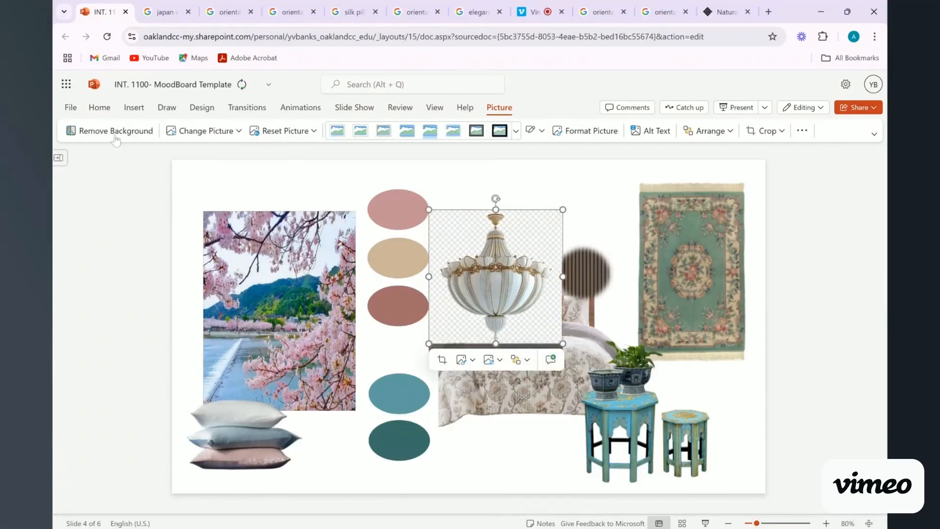
click(116, 137)
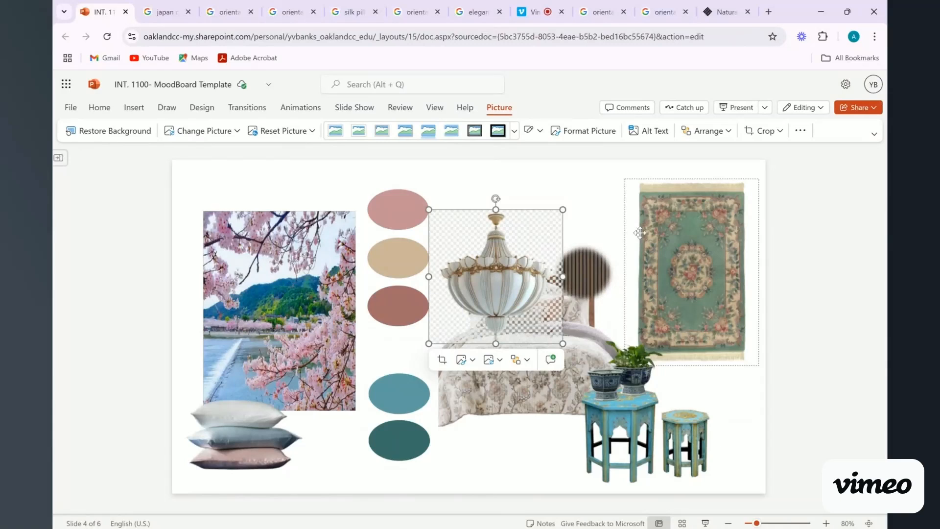
Move the chandelier higher above the headboard and shrink it slightly.
drag(502, 288, 543, 227)
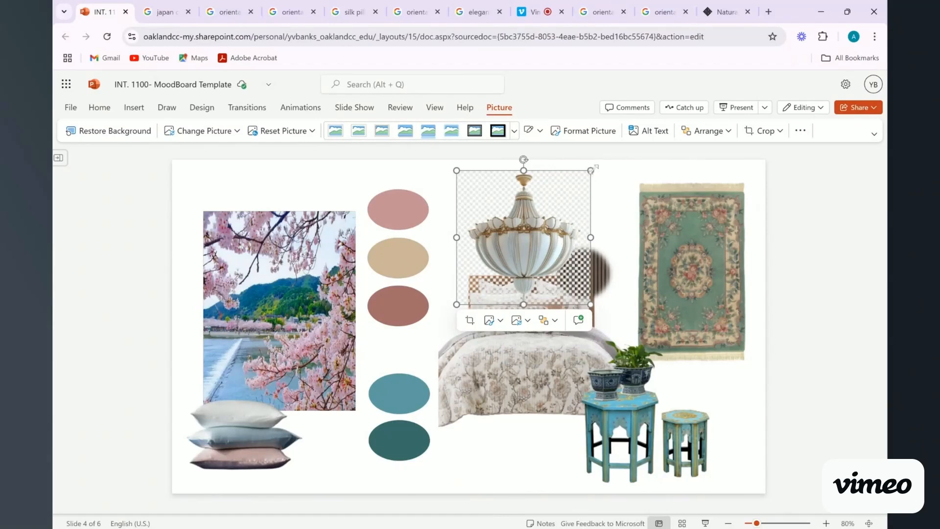
drag(591, 169, 573, 188)
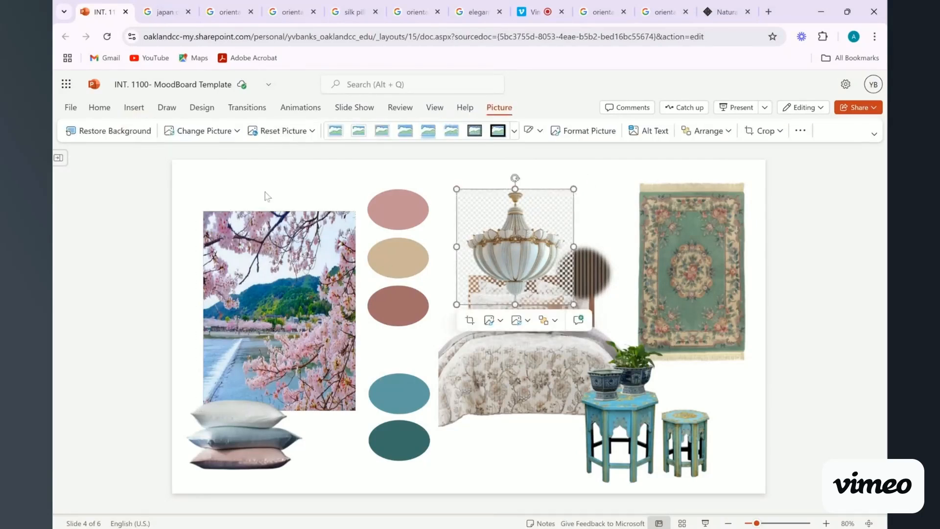
click(279, 177)
Duplicate the chandelier, delete the original and place the copy above the bed.
click(474, 253)
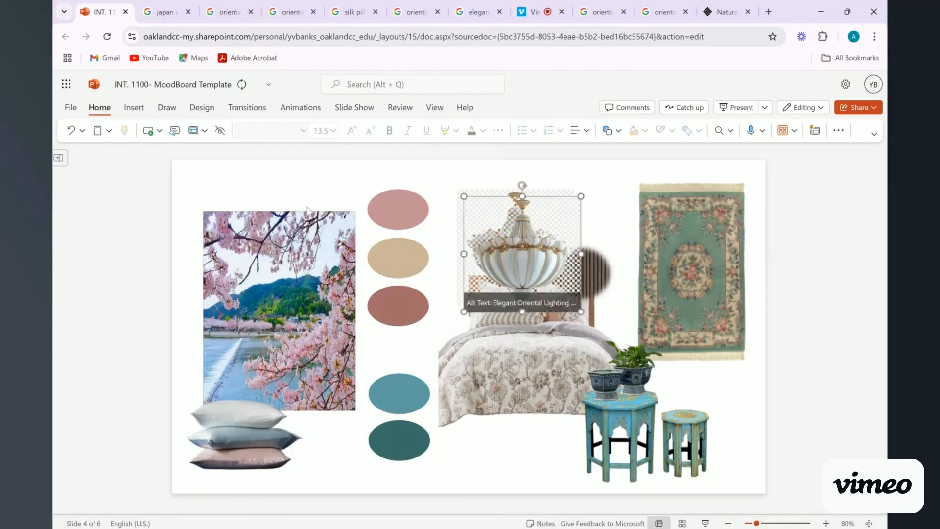
drag(524, 227, 467, 298)
click(556, 197)
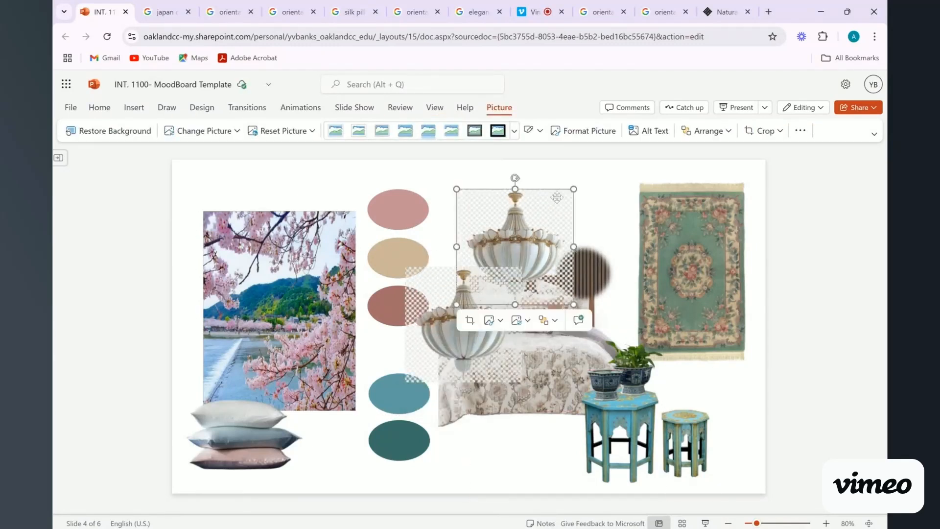
key(Delete)
drag(463, 318, 497, 230)
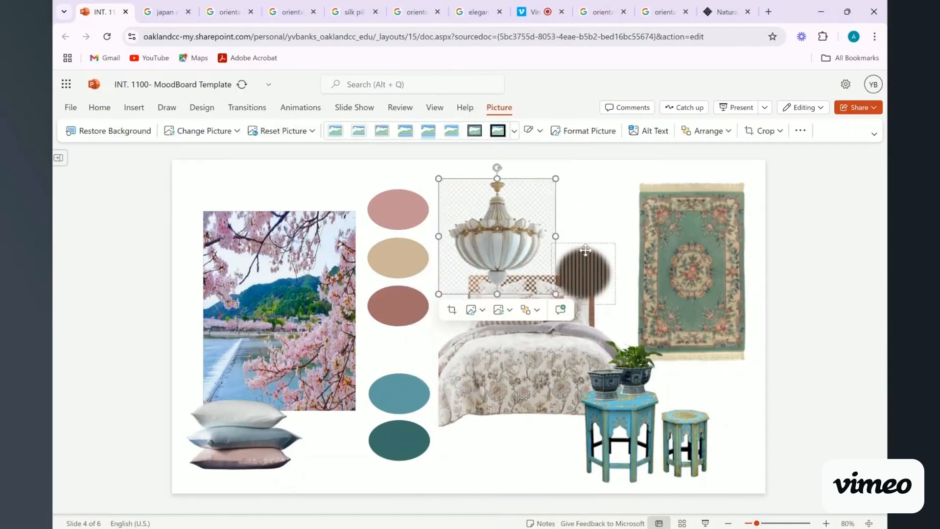
drag(524, 202, 520, 226)
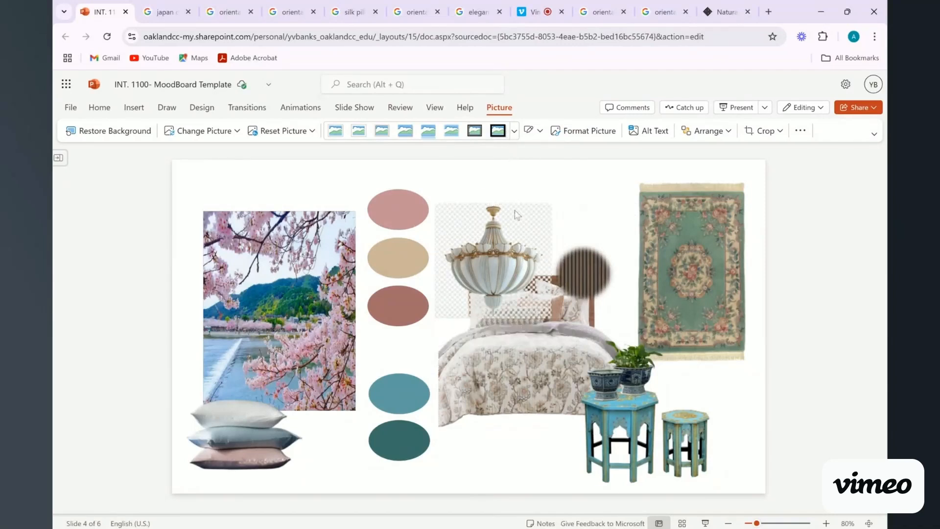
Take the chandelier off the slide, reinsert it above the bed and remove its remaining checkered background.
key(Delete)
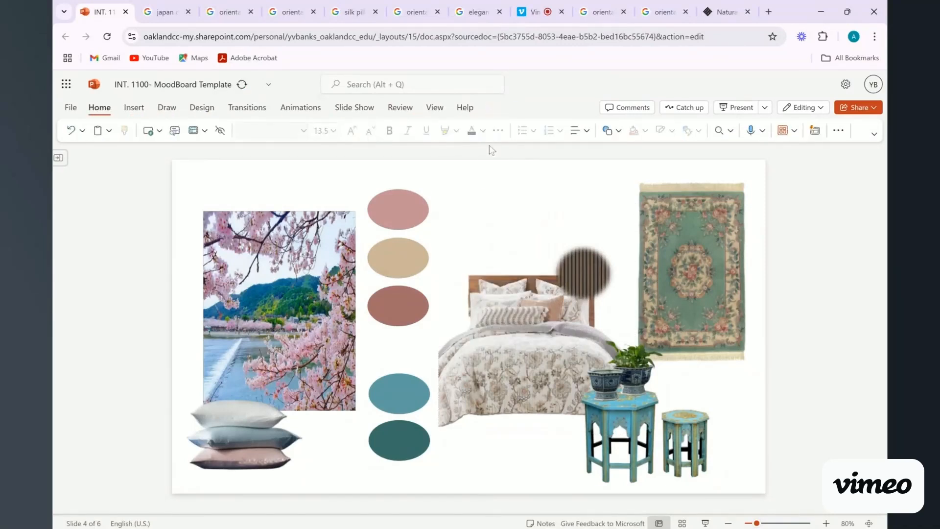
key(ctrl+z)
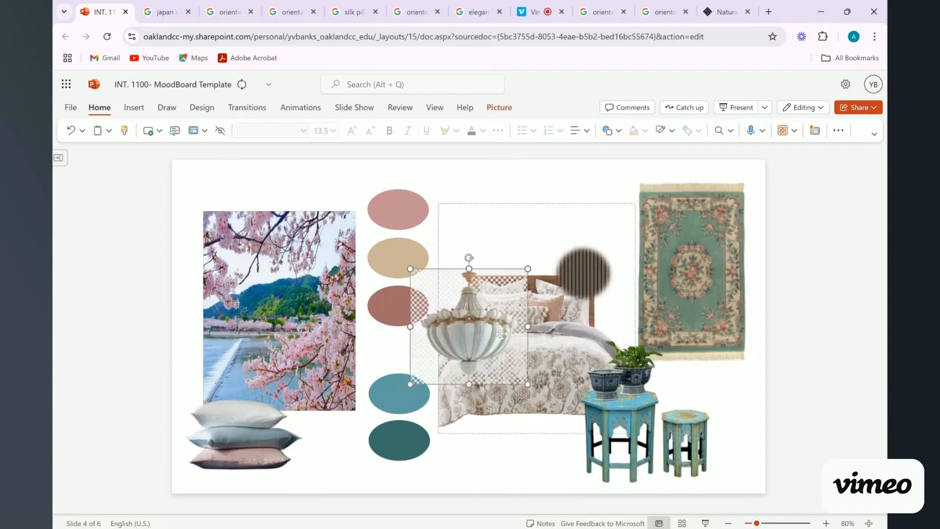
key(ctrl+z)
drag(499, 315, 521, 218)
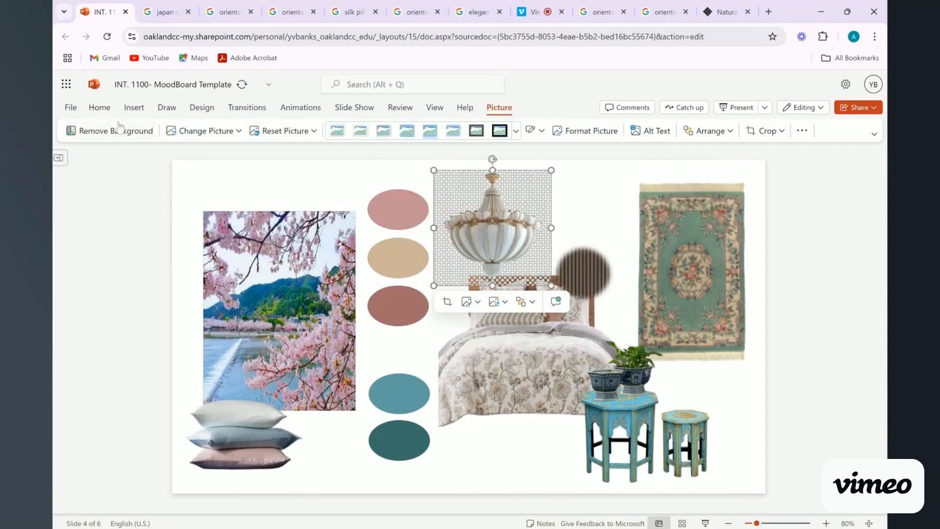
click(120, 129)
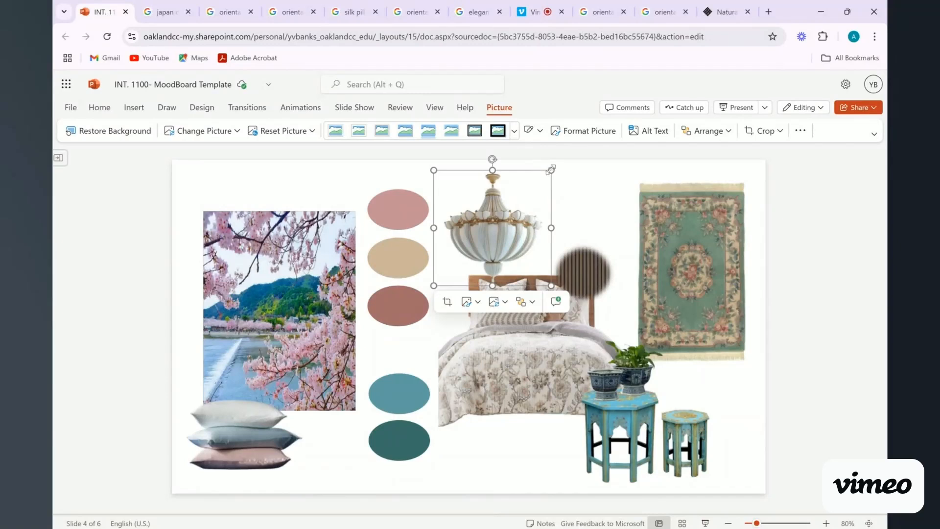
Shrink the chandelier and move it up and right, just above the bed's headboard.
drag(551, 170, 531, 189)
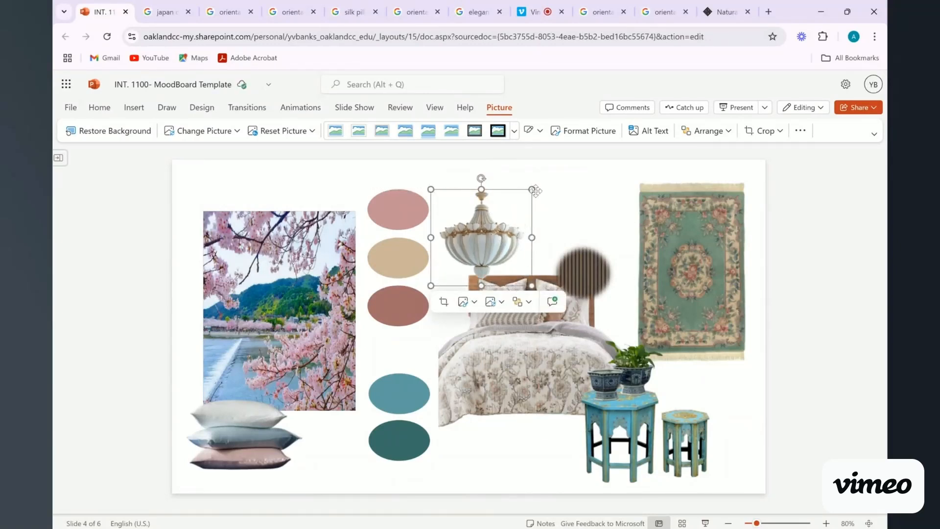
drag(534, 190, 537, 185)
click(577, 185)
drag(489, 264, 507, 250)
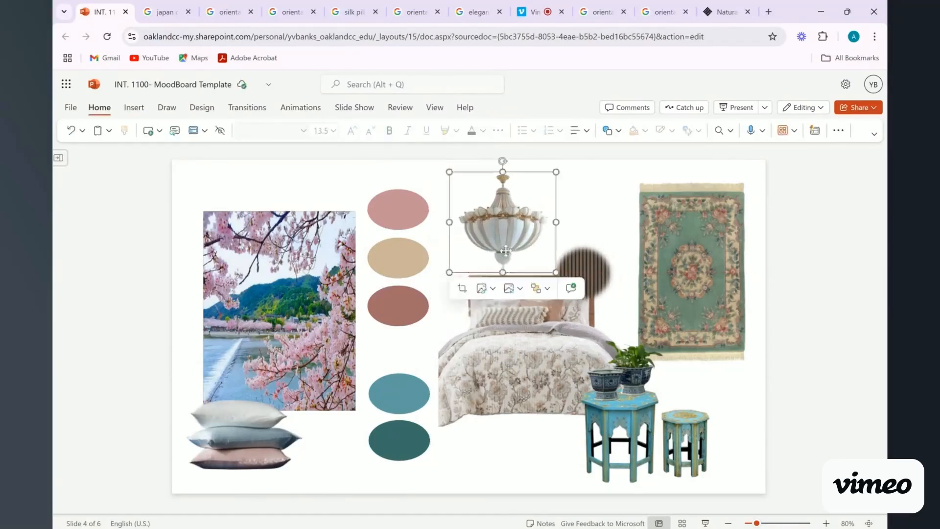
Shrink the floral bed slightly and shift it right and down beneath the chandelier.
click(539, 382)
drag(636, 203, 624, 215)
drag(532, 364, 595, 301)
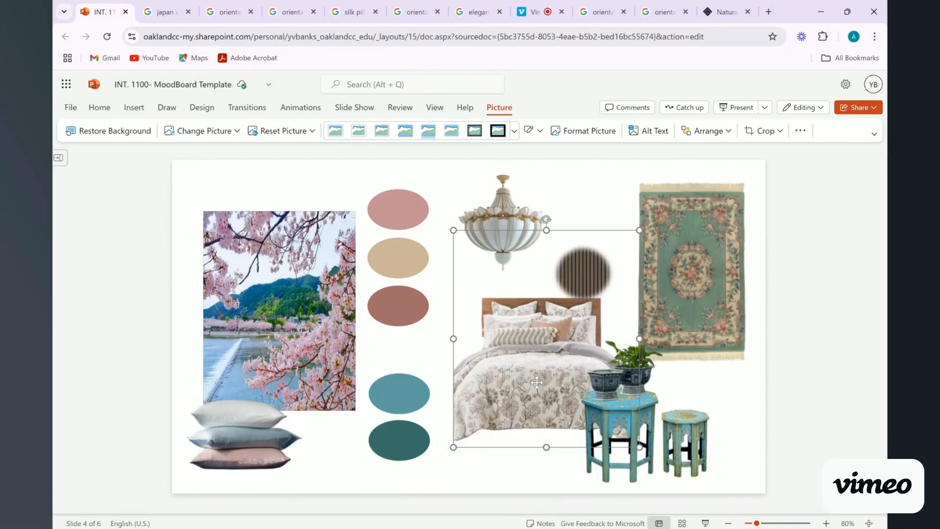
Shrink the blue tables slightly and shift them right and down, then set the potted plants back on the larger table.
click(705, 381)
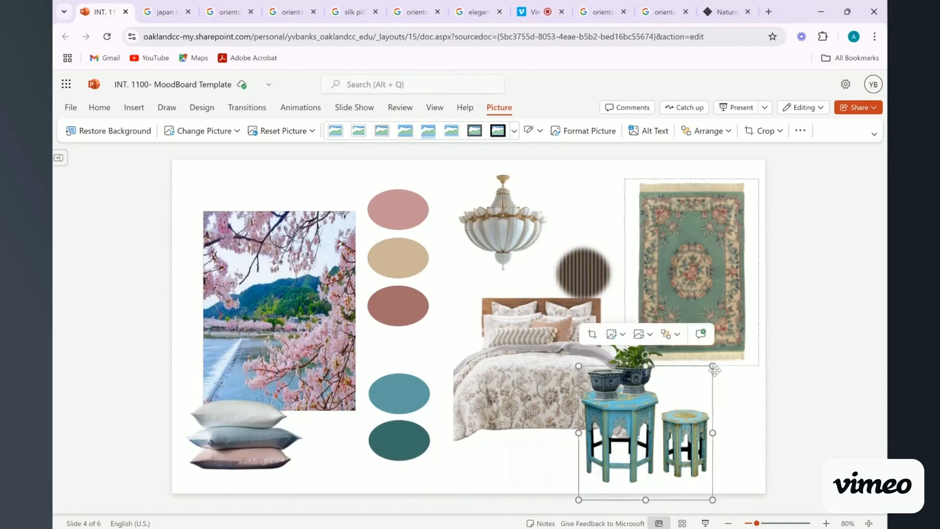
drag(712, 370, 707, 374)
drag(649, 458, 672, 462)
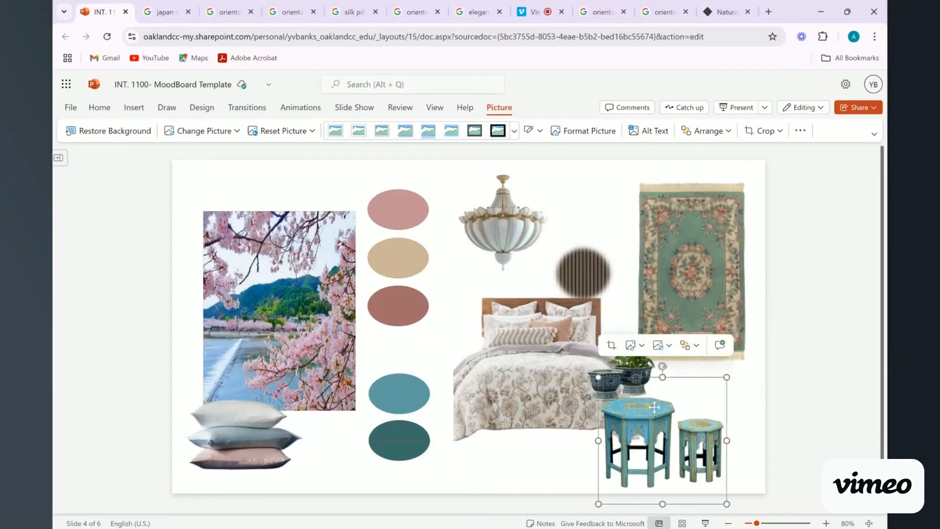
drag(640, 367, 656, 379)
Move the round striped swatch onto the headboard's right corner, then shrink the chandelier and center it above the bed.
drag(547, 356, 551, 343)
drag(596, 272, 610, 302)
drag(507, 223, 521, 236)
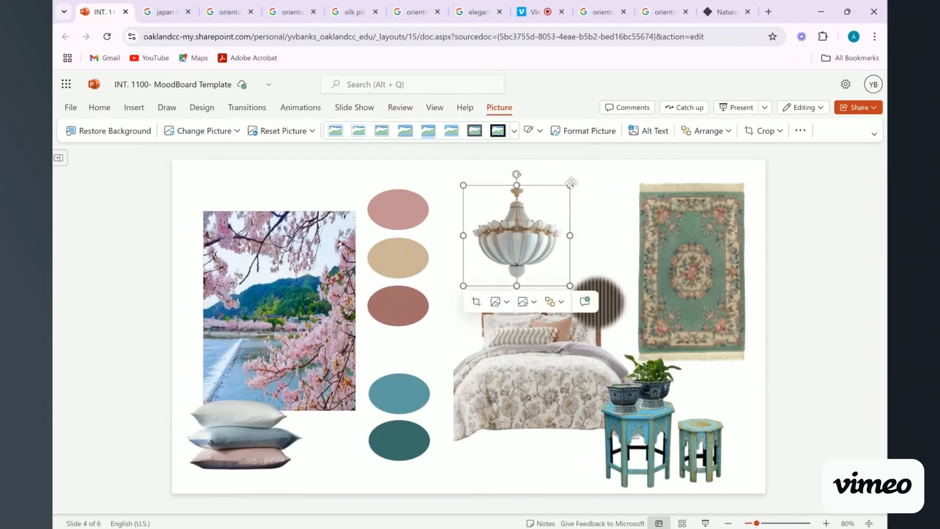
drag(569, 185, 560, 195)
click(512, 375)
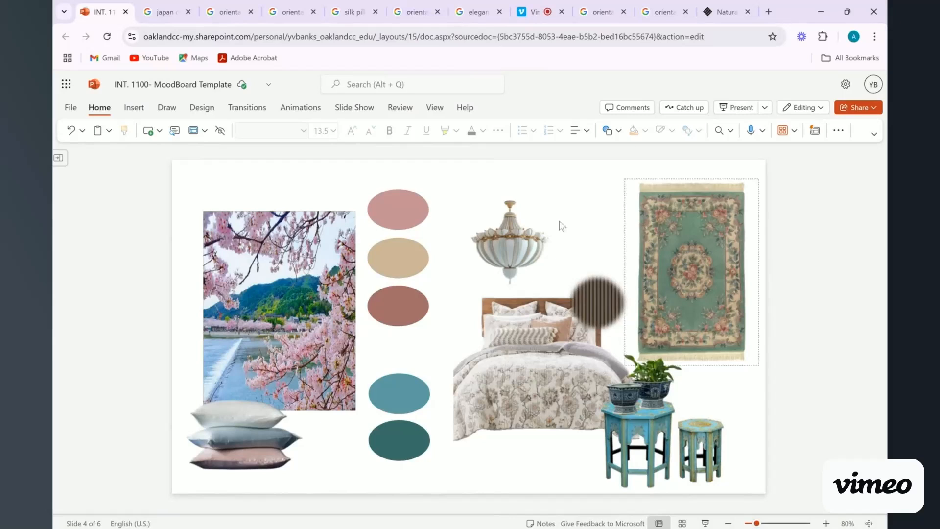
drag(532, 250, 532, 228)
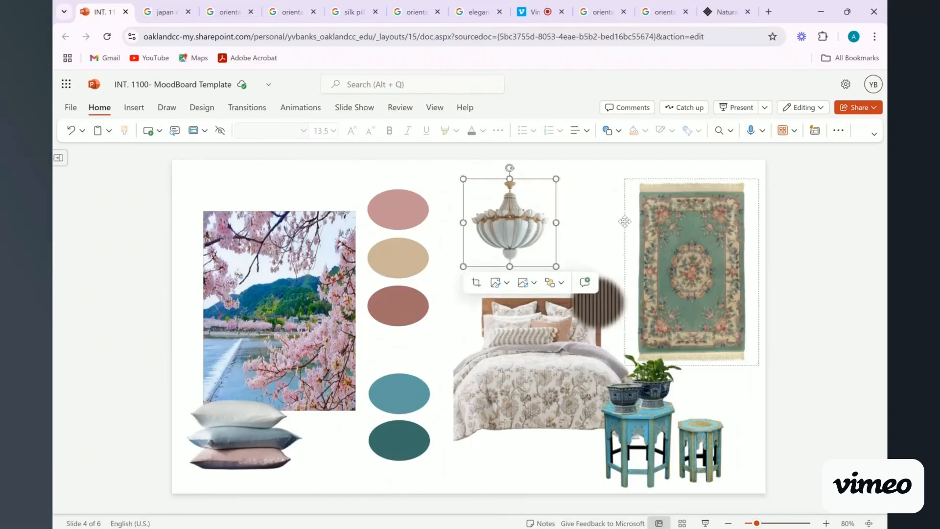
Stretch the green floral rug's upper edge slightly upward and move the rug slightly up in the slide's upper right corner.
click(636, 225)
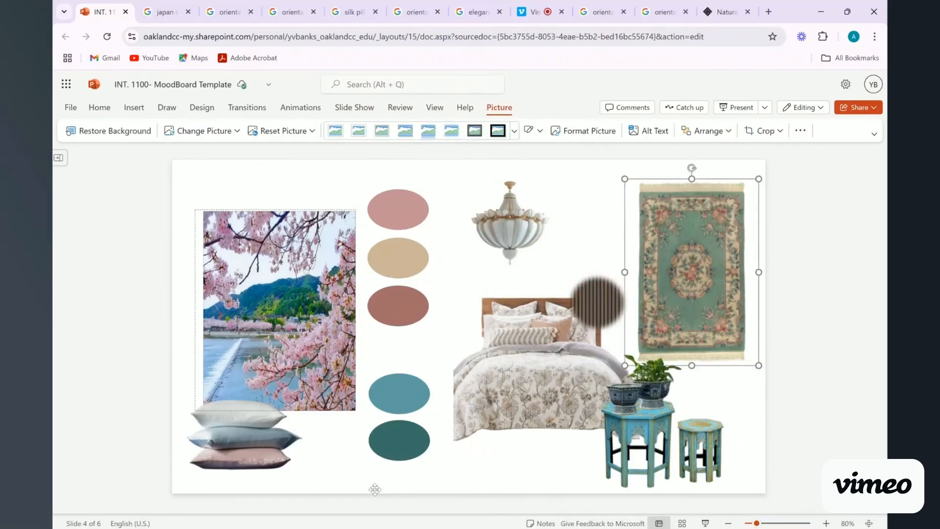
click(734, 237)
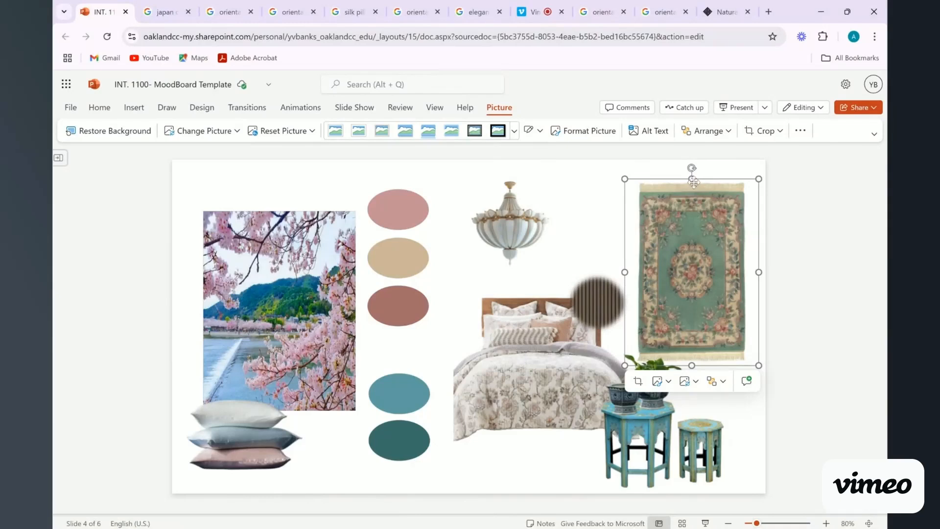
drag(691, 179, 691, 174)
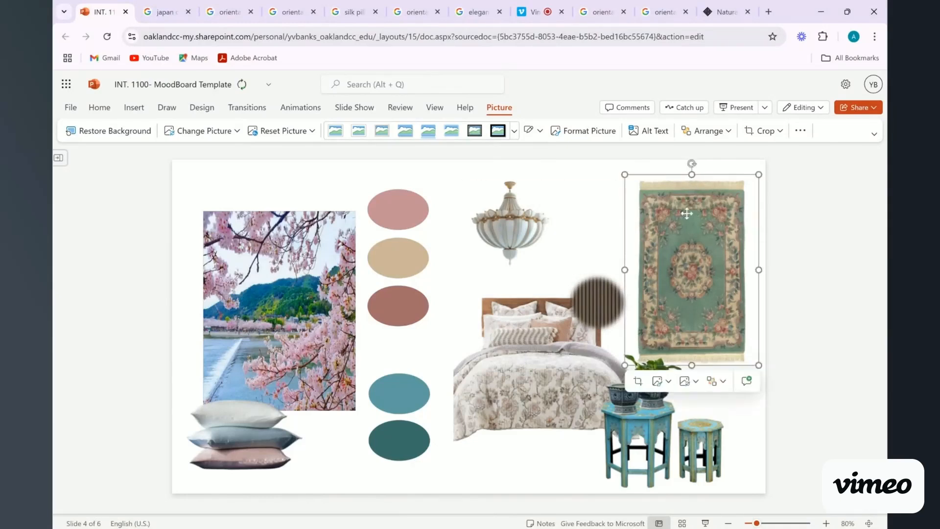
drag(692, 254, 697, 251)
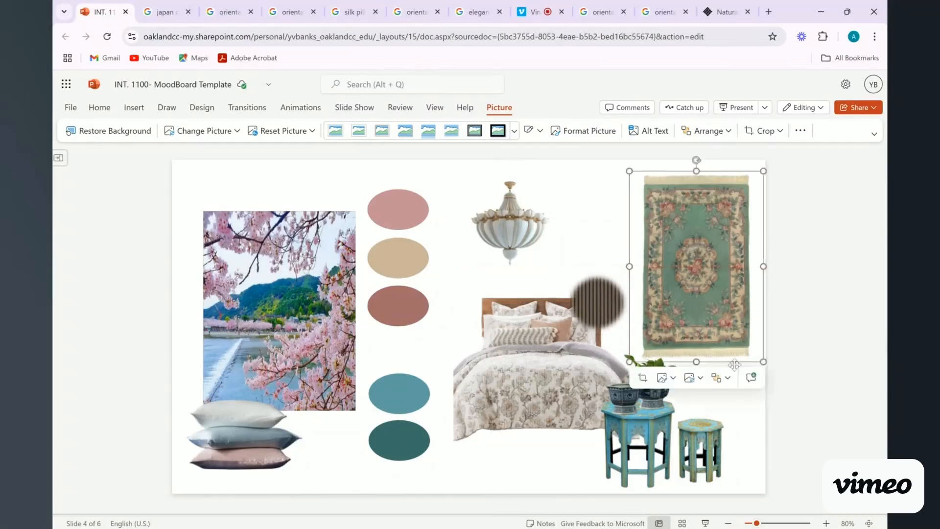
click(736, 419)
drag(676, 305, 669, 304)
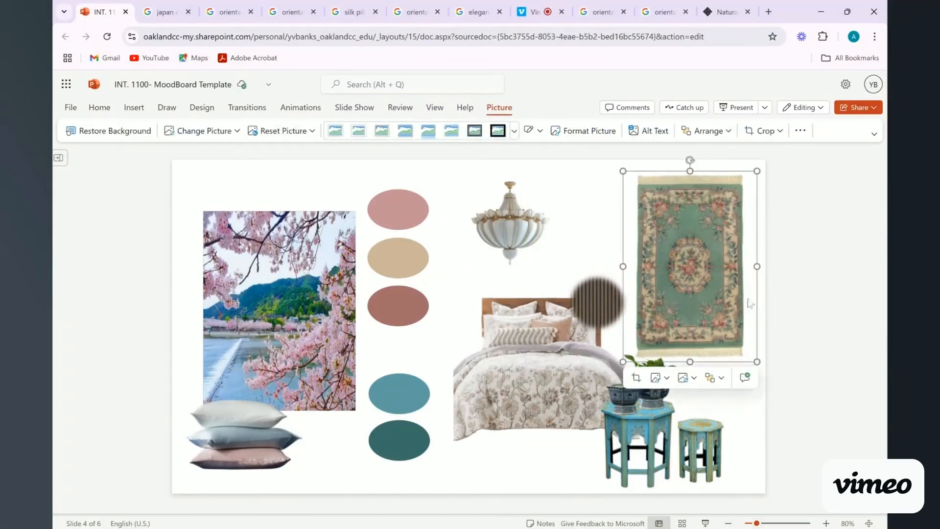
click(855, 304)
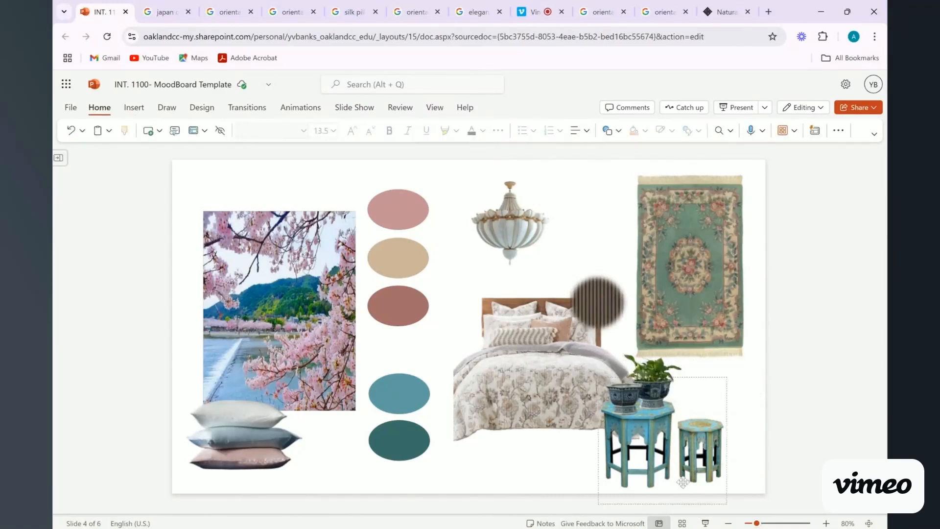
Raise the blue tables slightly and reposition the potted plants on the larger table, just overlapping the rug.
drag(683, 483, 682, 467)
drag(656, 427, 657, 427)
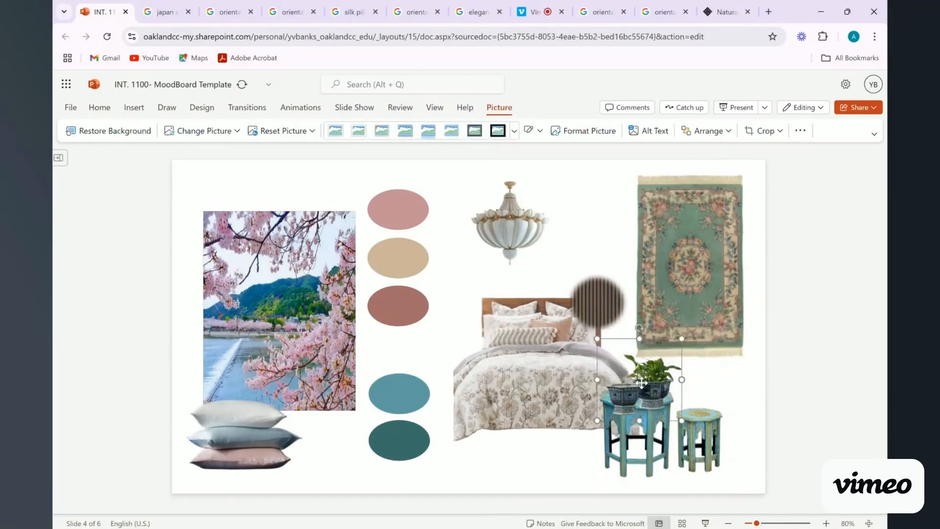
drag(639, 380, 640, 367)
drag(667, 439, 667, 442)
click(650, 382)
drag(650, 383, 651, 385)
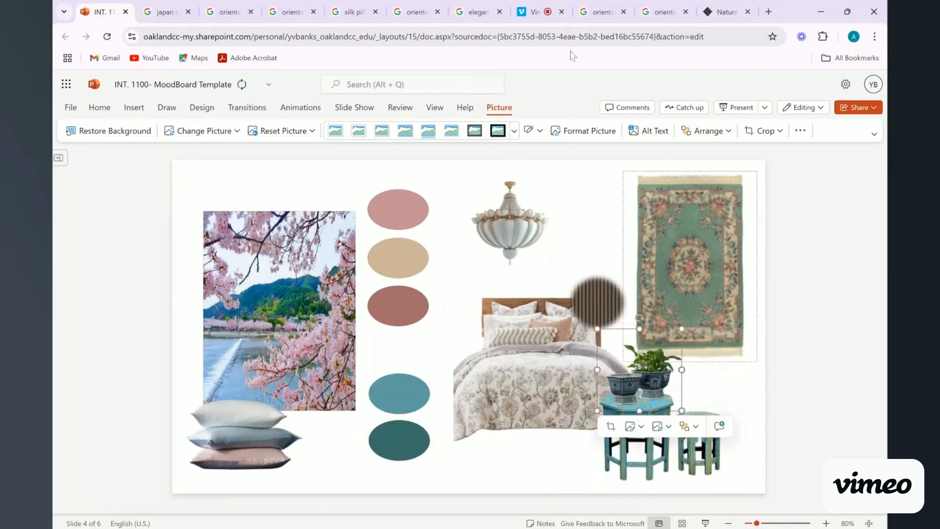
Adjust the green floral rug's upper corner slightly and move the rug a little to the left.
click(727, 281)
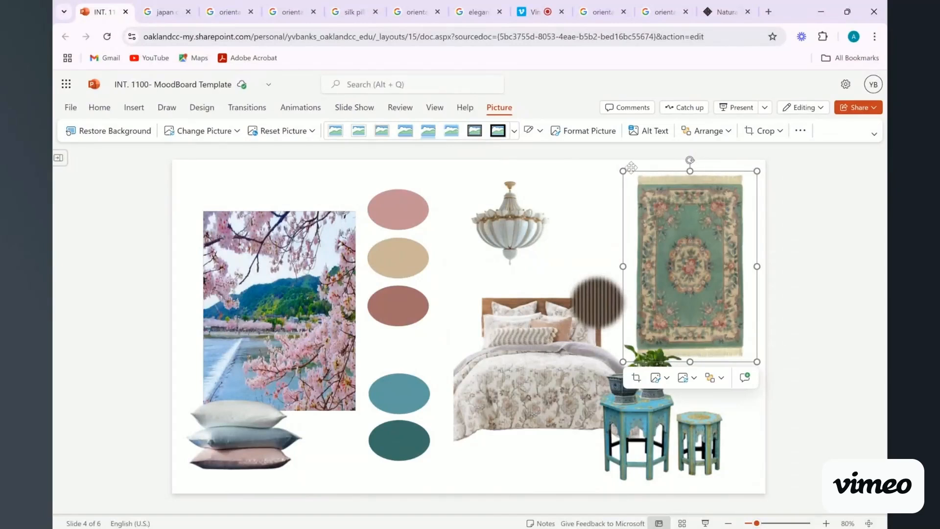
click(618, 179)
drag(629, 171, 628, 171)
click(666, 260)
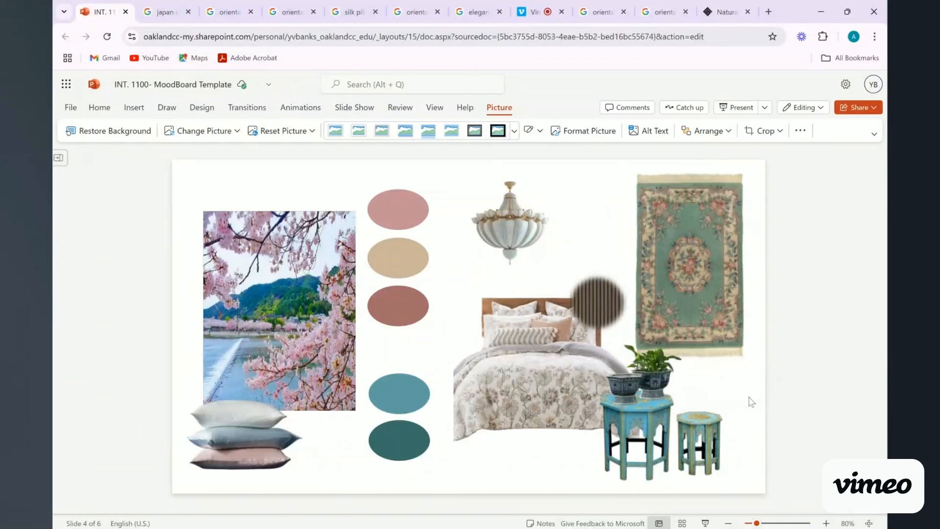
drag(669, 263, 664, 265)
Shift the blue tables, bed, round striped swatch and potted plants slightly left as one group, keeping the plants on the larger table.
drag(628, 451, 616, 443)
drag(492, 354, 479, 355)
drag(611, 297, 601, 292)
mouse_move(689, 451)
mouse_down()
mouse_move(678, 456)
mouse_move(689, 454)
mouse_up()
click(657, 371)
drag(657, 370, 647, 371)
click(580, 182)
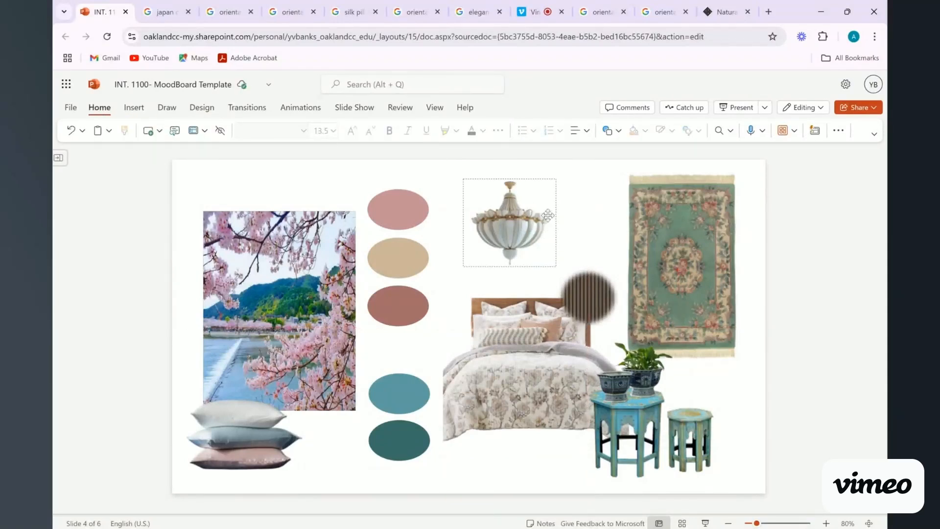
Add a text box about 3.84" wide above the cherry blossom picture reading "ORIENTAL THEME BEDROOM".
click(130, 108)
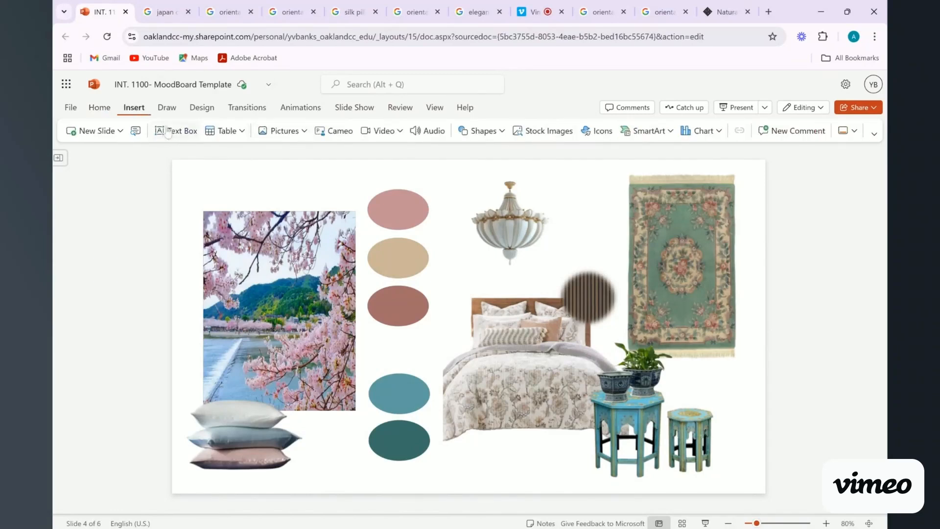
drag(189, 166, 363, 200)
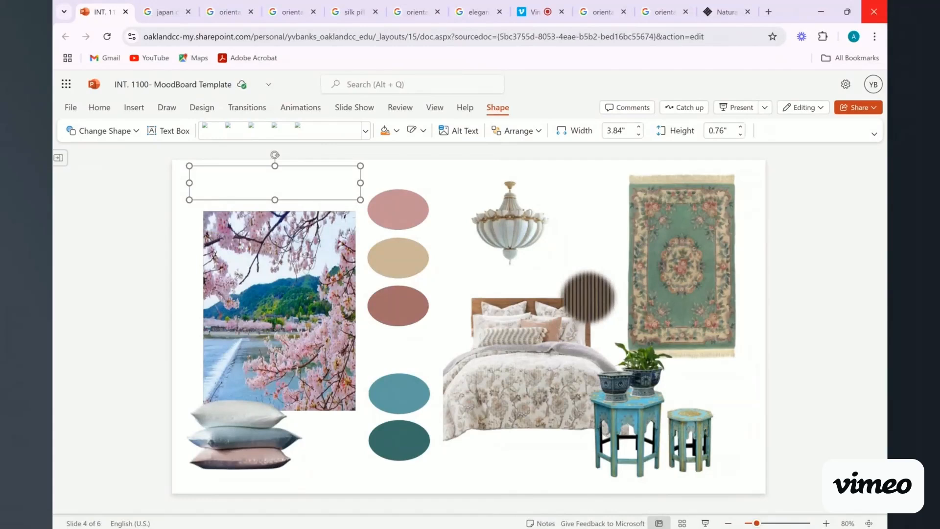
text(Or)
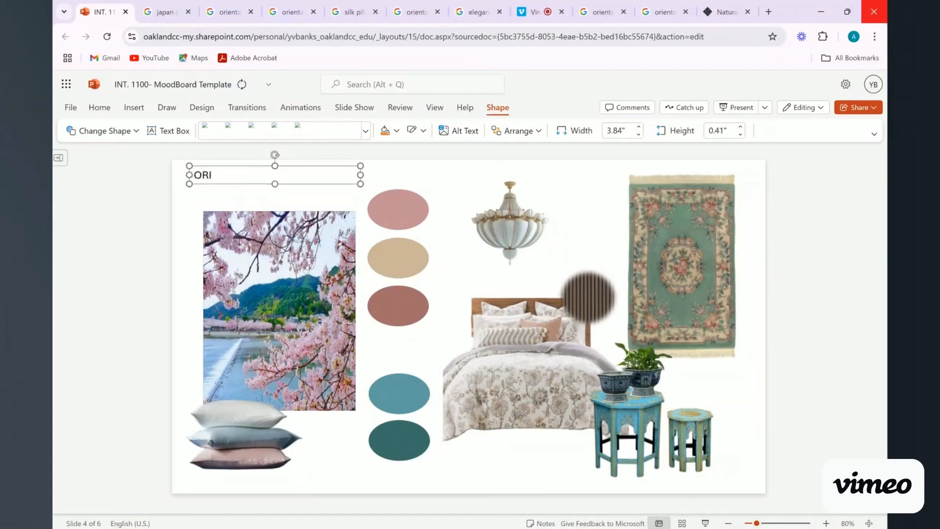
text(IENTAL THEME BEDROOM)
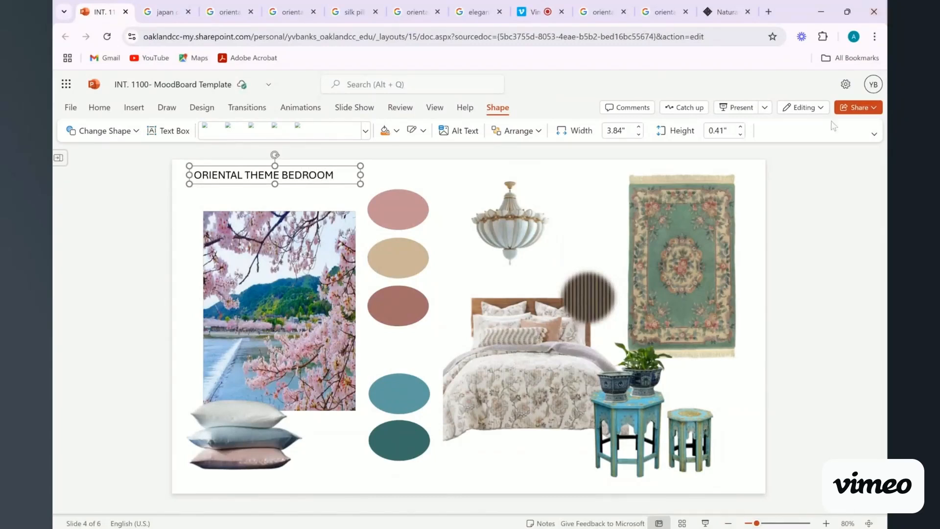
Make the ORIENTAL THEME BEDROOM title bold and set its font to Constantia.
click(222, 197)
click(264, 175)
drag(334, 175, 194, 175)
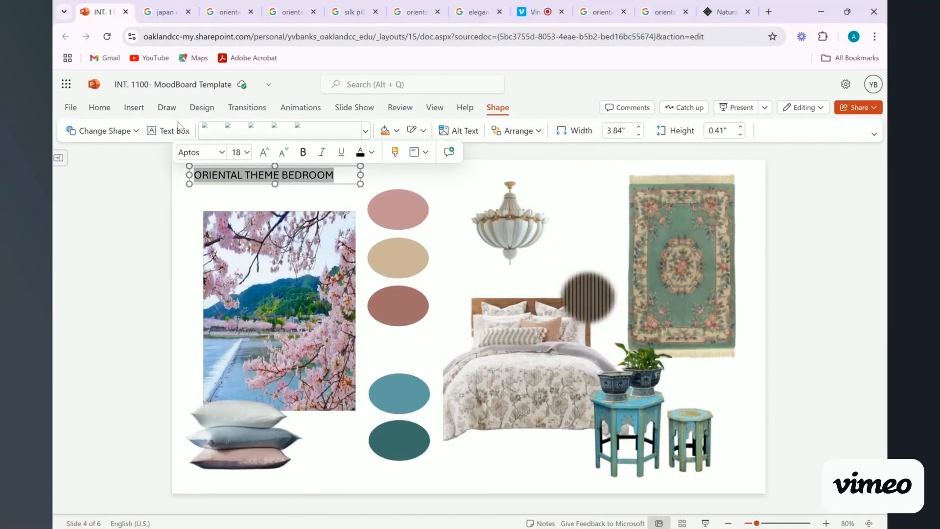
click(303, 152)
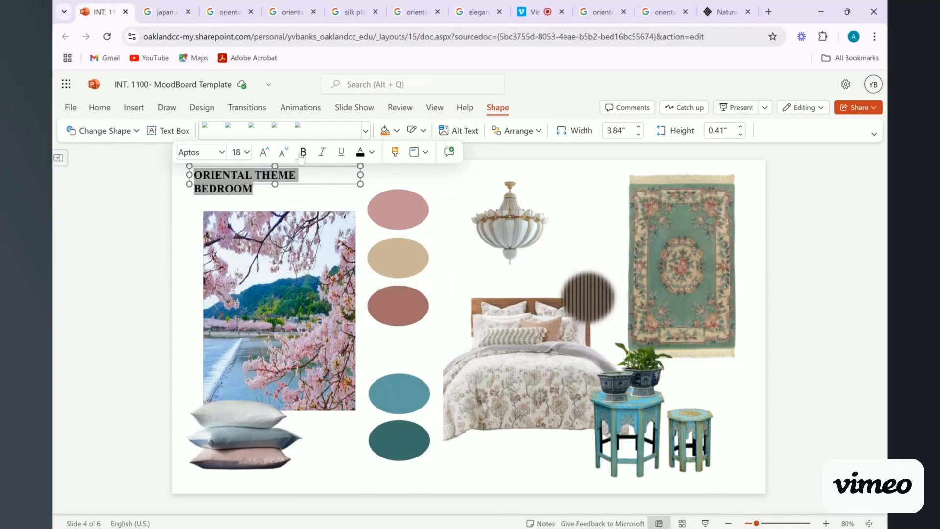
click(198, 153)
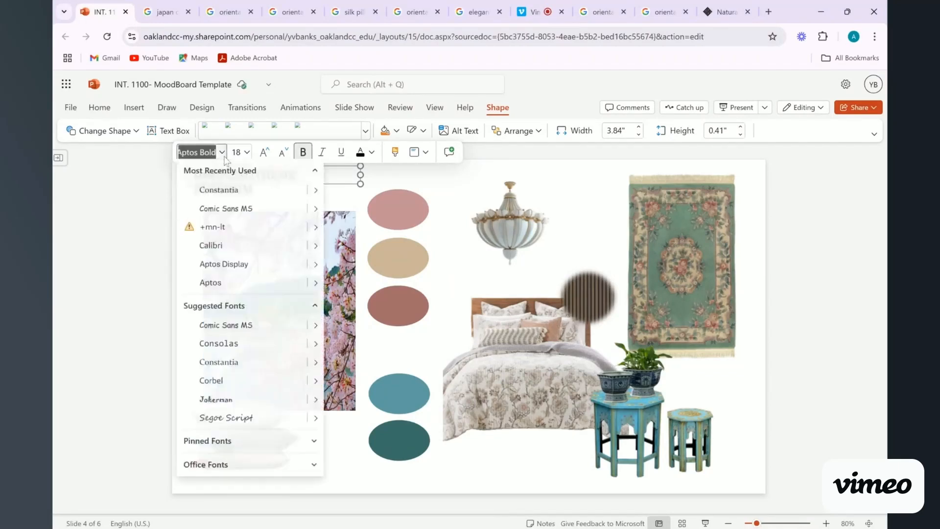
click(229, 191)
Widen the title text box to about 4.46" so it fits on one line, and shift it slightly right and down.
drag(365, 175, 387, 175)
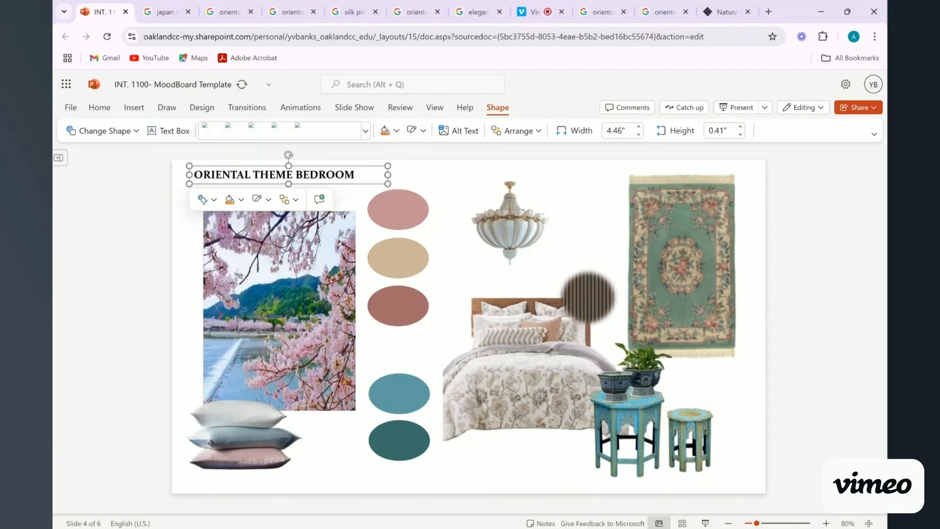
mouse_move(259, 166)
mouse_down()
mouse_move(260, 179)
mouse_move(279, 175)
mouse_move(265, 183)
mouse_move(266, 166)
mouse_up()
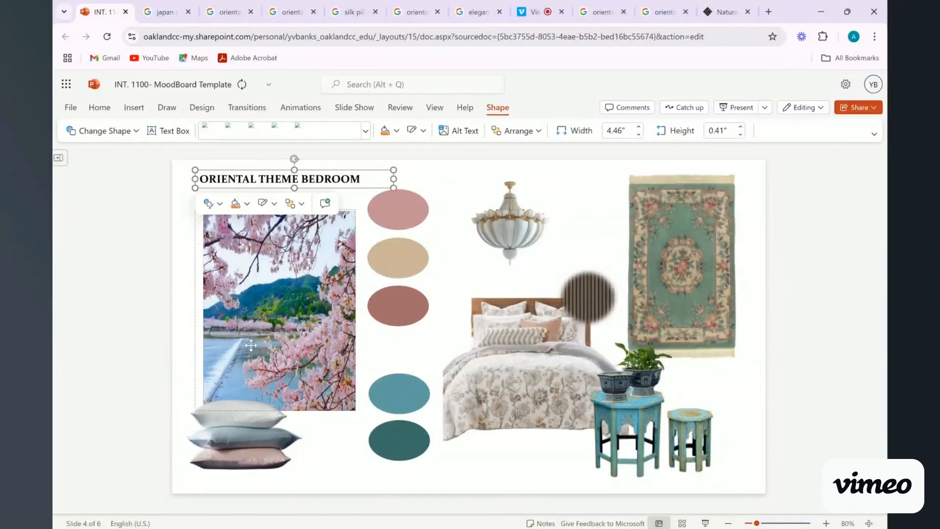
click(520, 485)
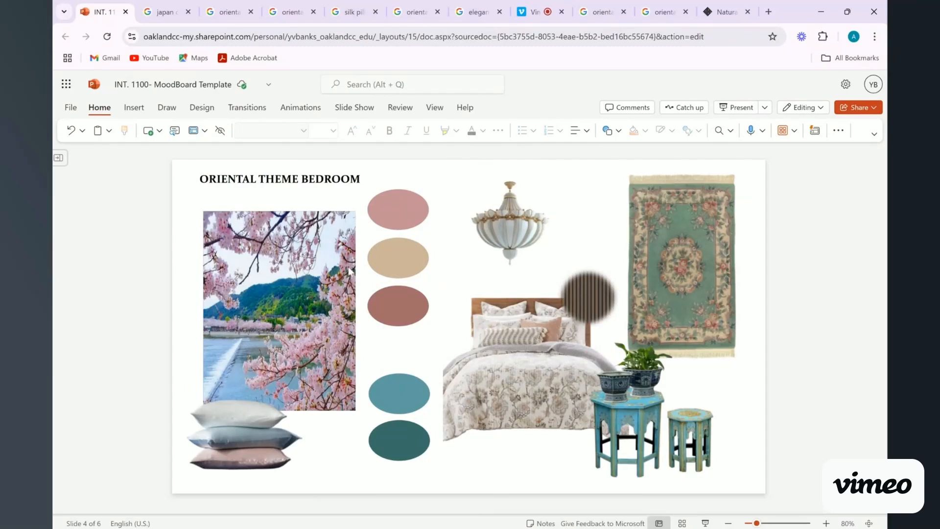
Add a text box about 3.25" wide below the bed with the lines "SOFT / PLUSH", "FEMININE" and "RELAXING".
click(133, 107)
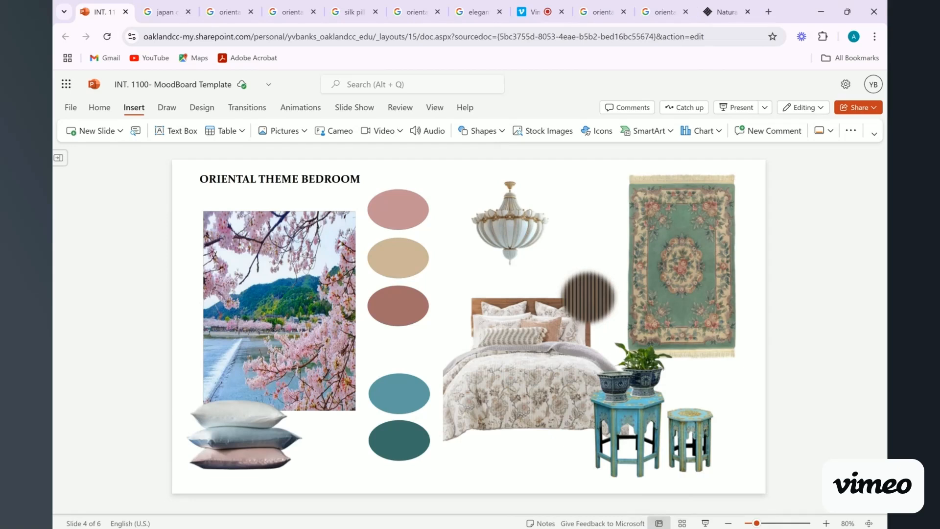
drag(469, 454, 614, 461)
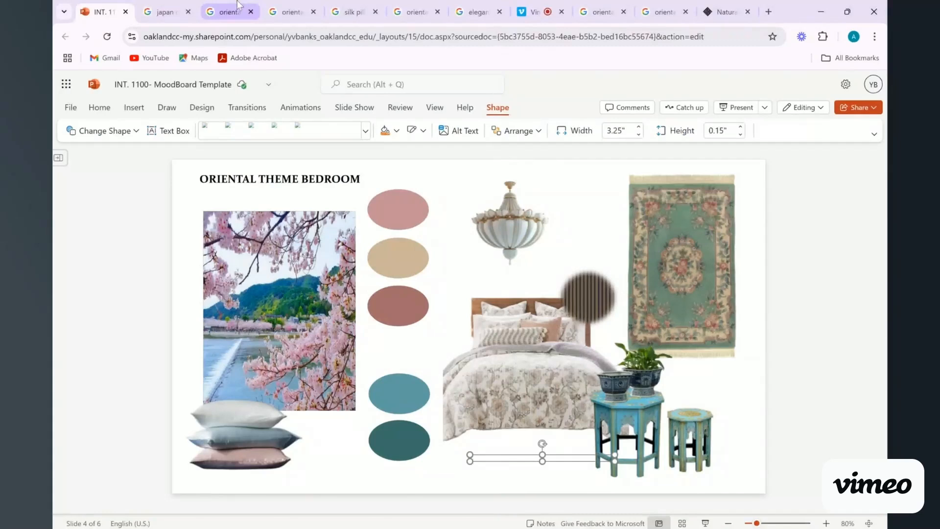
text(so)
key(BackSpace)
key(BackSpace)
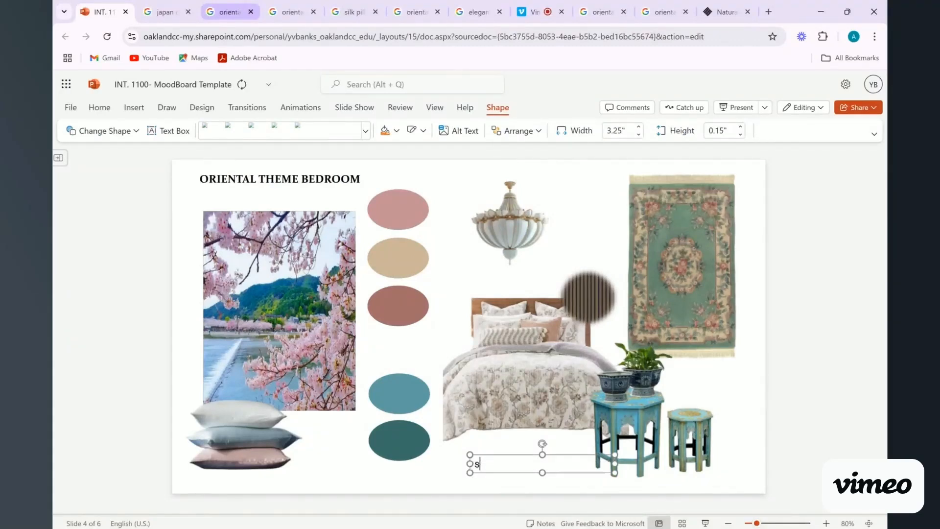
text(SOFT / PLUSH)
key(Return)
text(FEMINI)
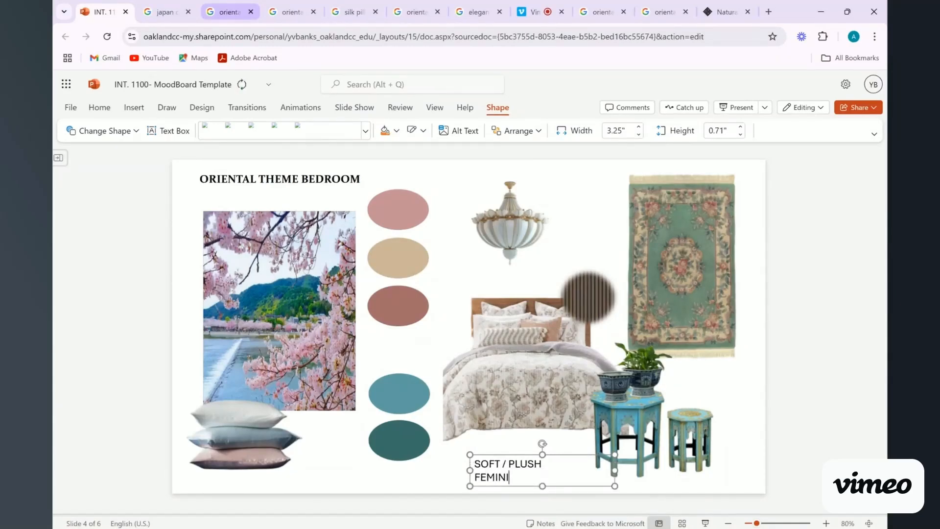
text(NE)
key(Return)
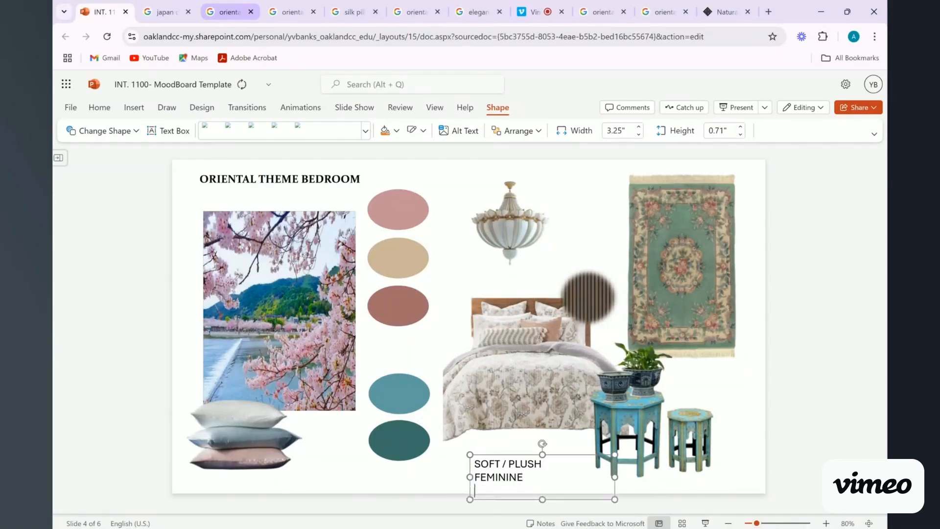
text(RELAXING)
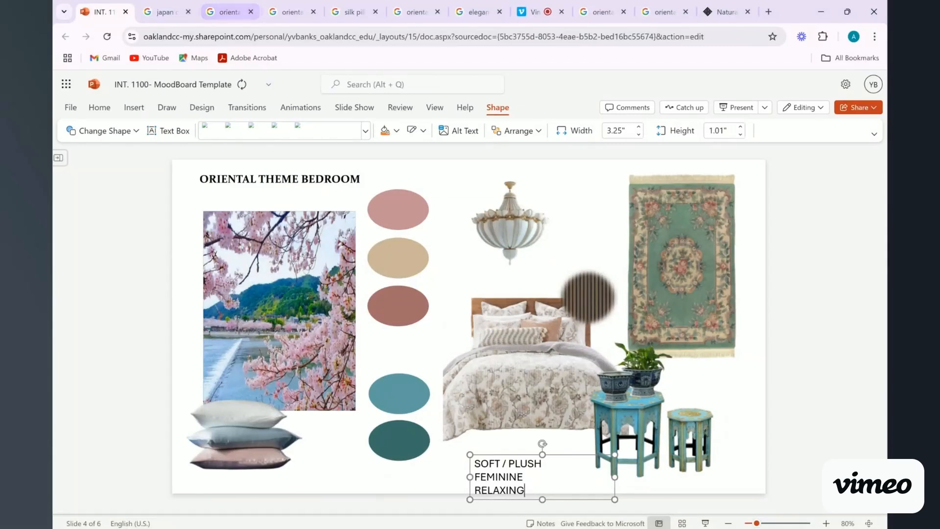
Center-align the three descriptive lines below the bed and move their text box up and left, fully onto the slide.
drag(525, 491, 473, 462)
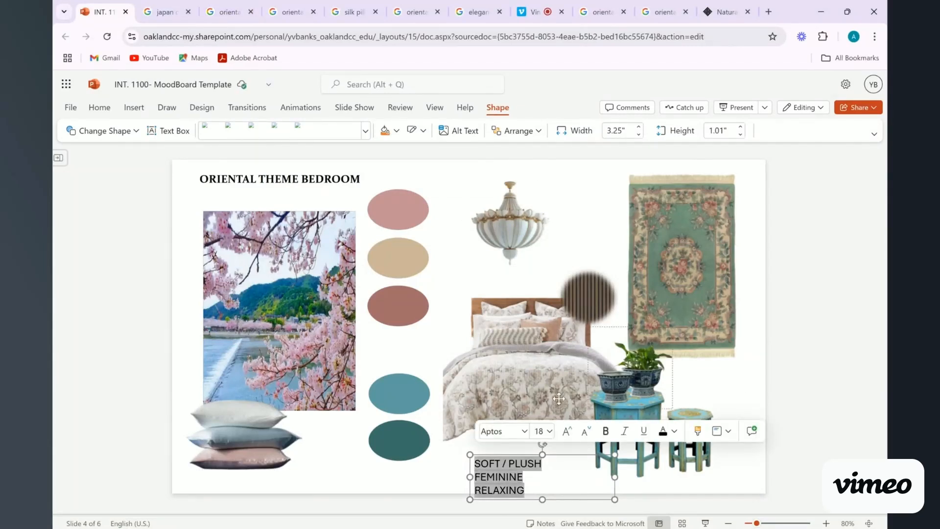
click(728, 432)
click(756, 476)
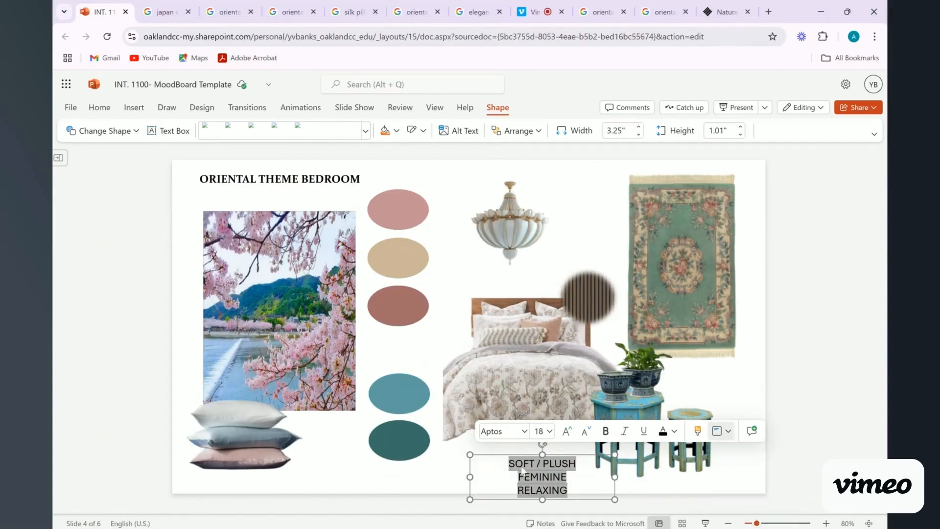
click(549, 463)
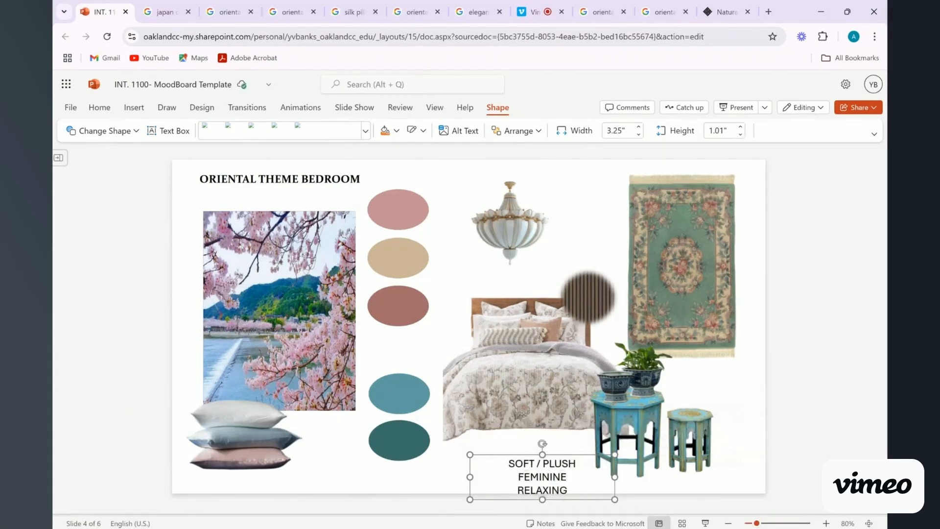
drag(535, 455, 521, 436)
click(714, 404)
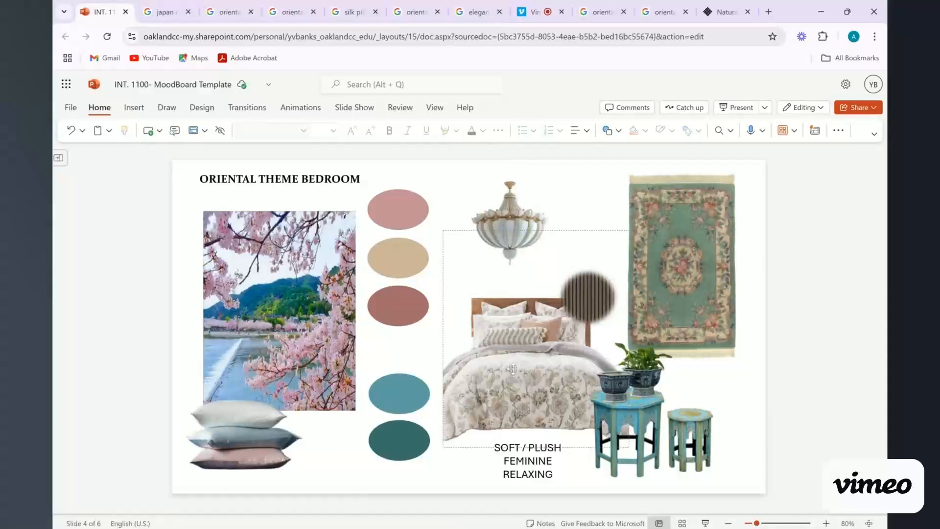
Move the bed, striped swatch, blue tables and potted plants up, and nudge the chandelier left to stay above the bed.
drag(517, 378, 511, 353)
drag(588, 294, 587, 269)
drag(506, 211, 501, 209)
drag(630, 432, 635, 373)
drag(640, 420, 642, 422)
drag(636, 365, 638, 371)
Move the SOFT / PLUSH, FEMININE, RELAXING text box up and slightly left, directly beneath the bed.
click(528, 460)
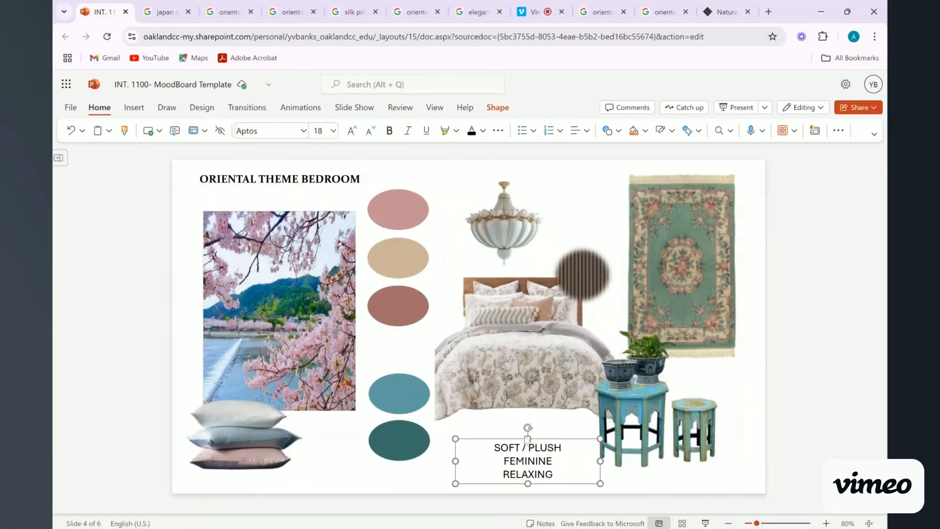
drag(518, 437, 510, 417)
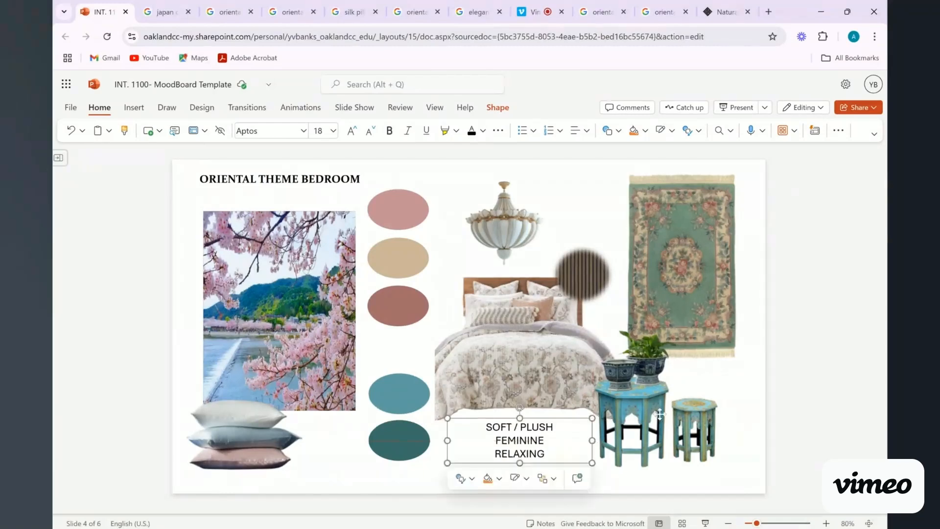
click(730, 399)
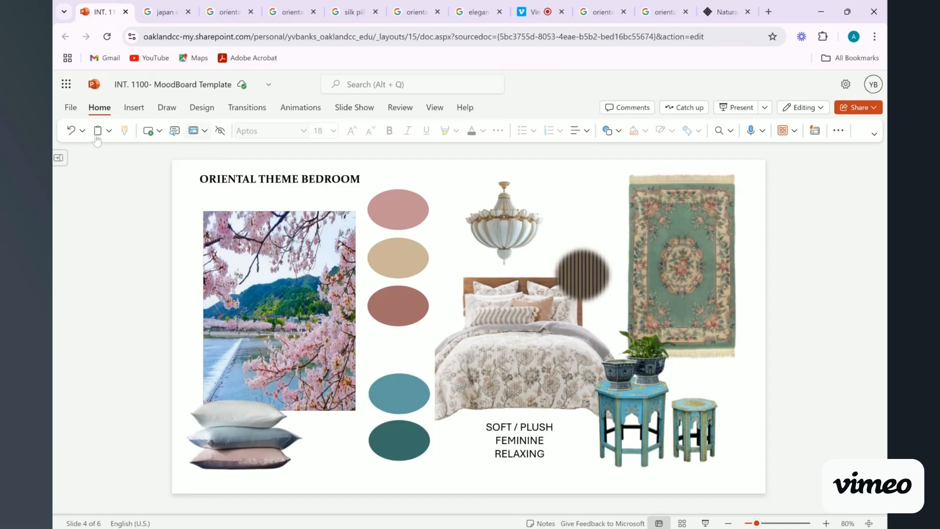
Add a text box about 3.01" wide over the top of the chandelier reading "Wall Colors".
click(134, 108)
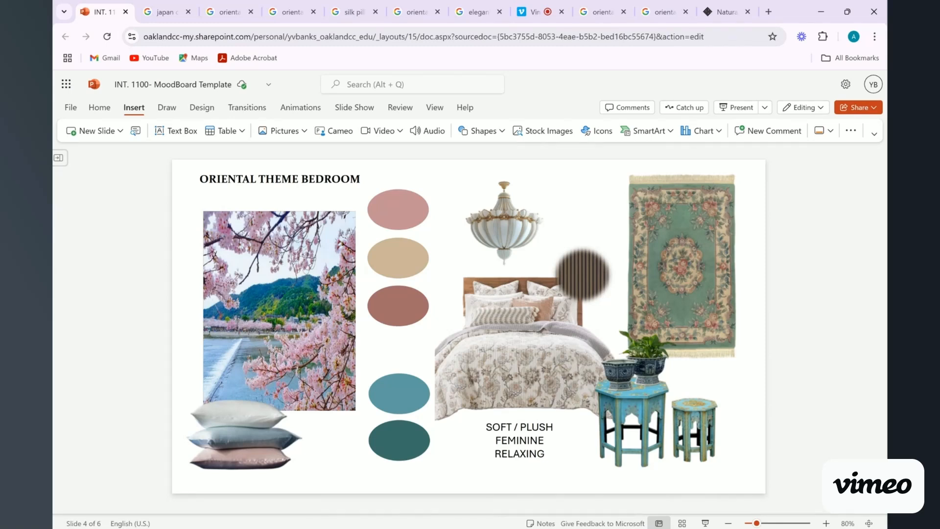
click(442, 180)
text(w)
key(BackSpace)
text(WA)
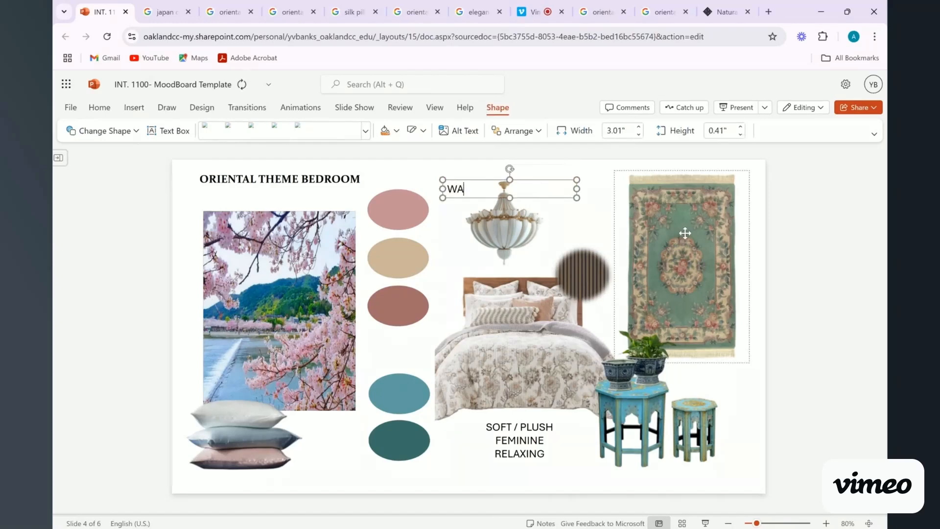
text(LLall Colors)
click(587, 239)
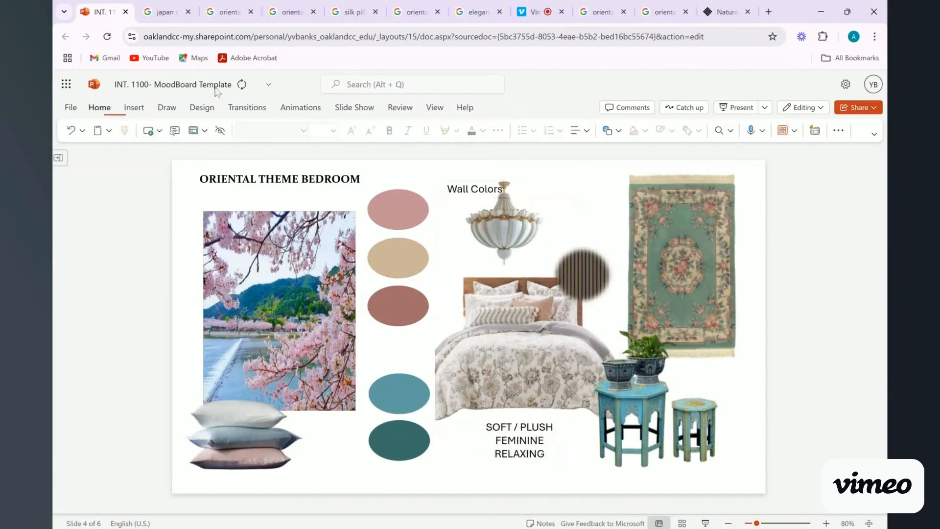
Add a text box about 3.00" wide across the top of the headboard reading "Accent Colors".
click(133, 108)
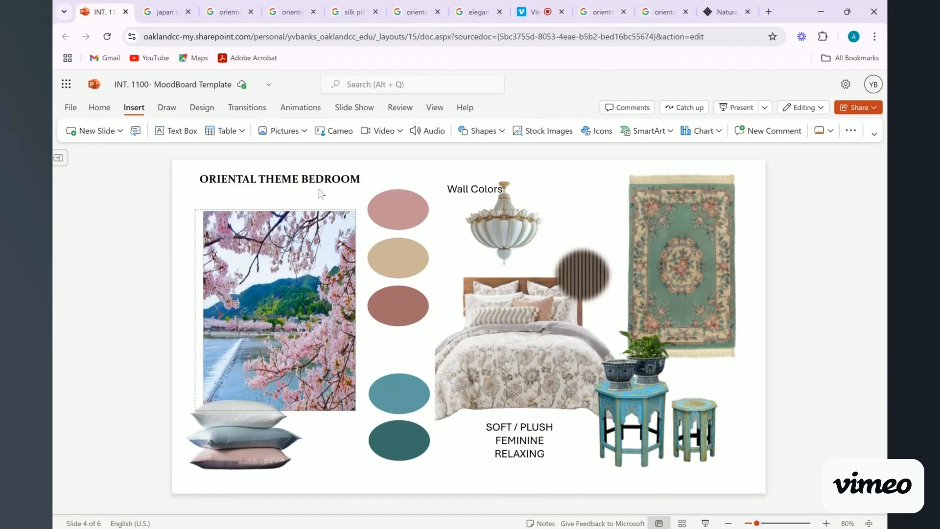
click(160, 132)
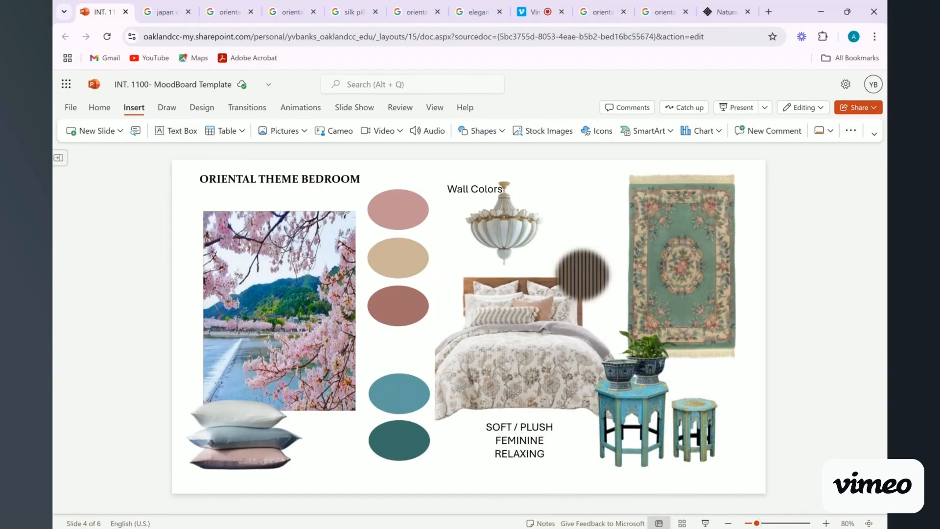
text(Accent Colors)
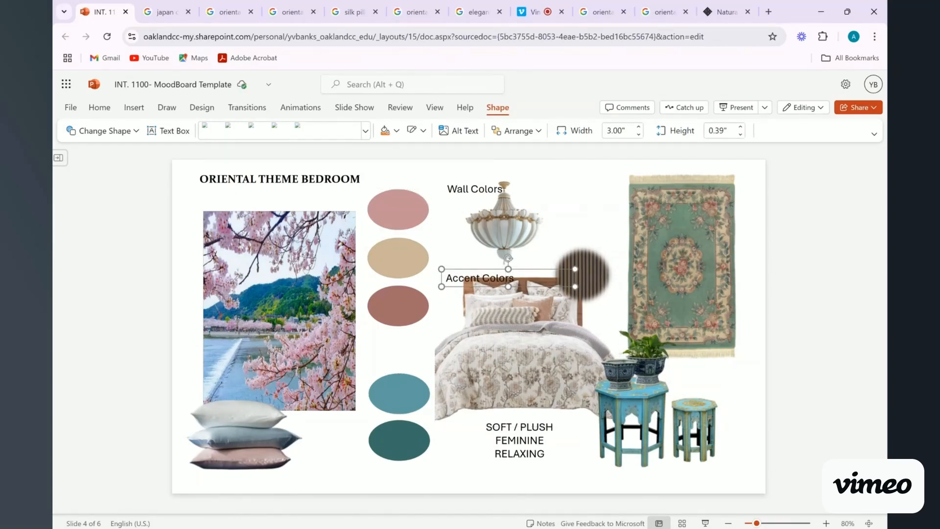
click(477, 189)
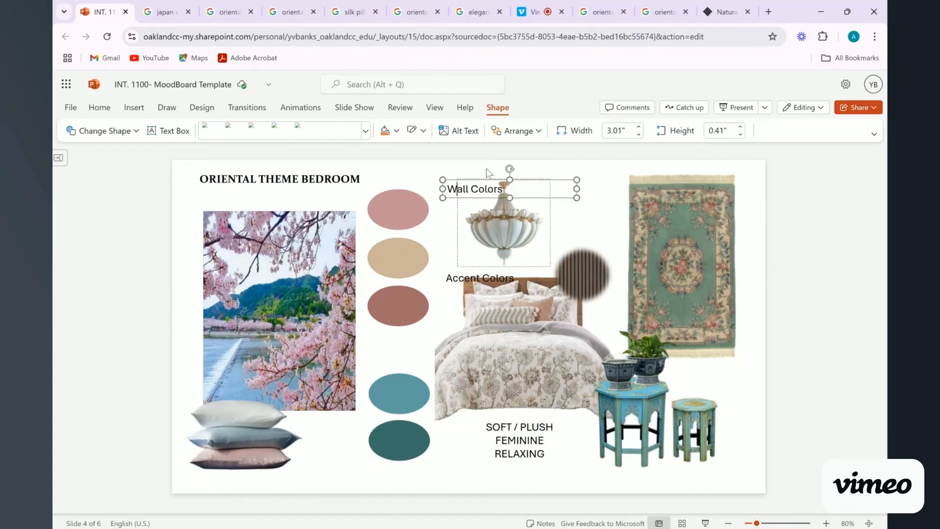
drag(510, 170, 366, 235)
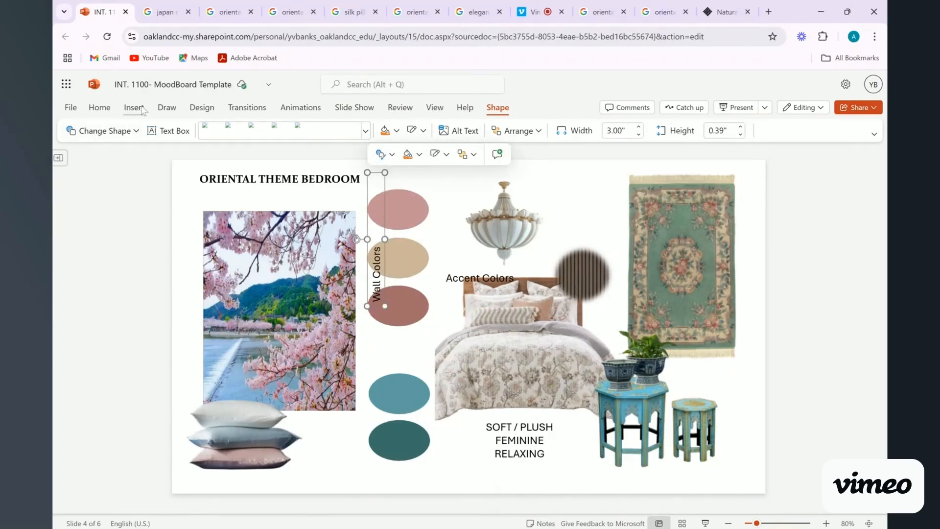
click(104, 107)
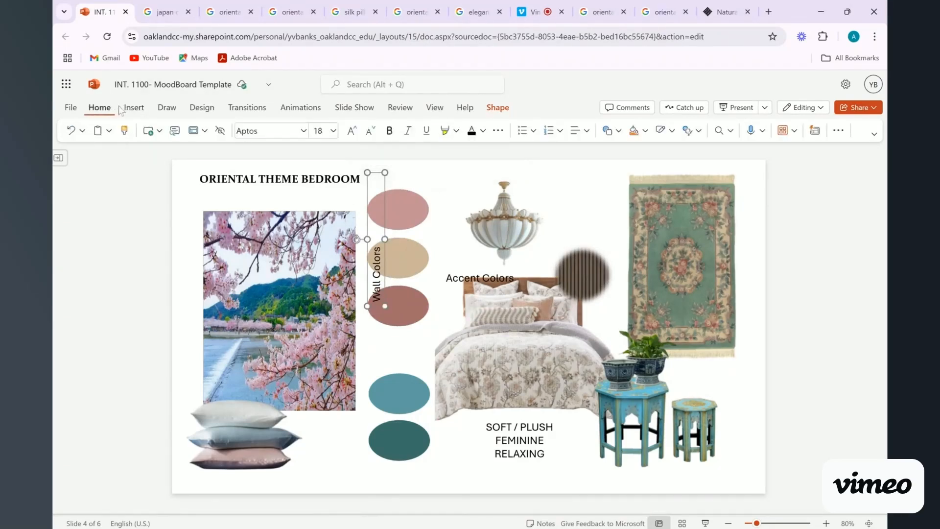
click(75, 132)
click(77, 134)
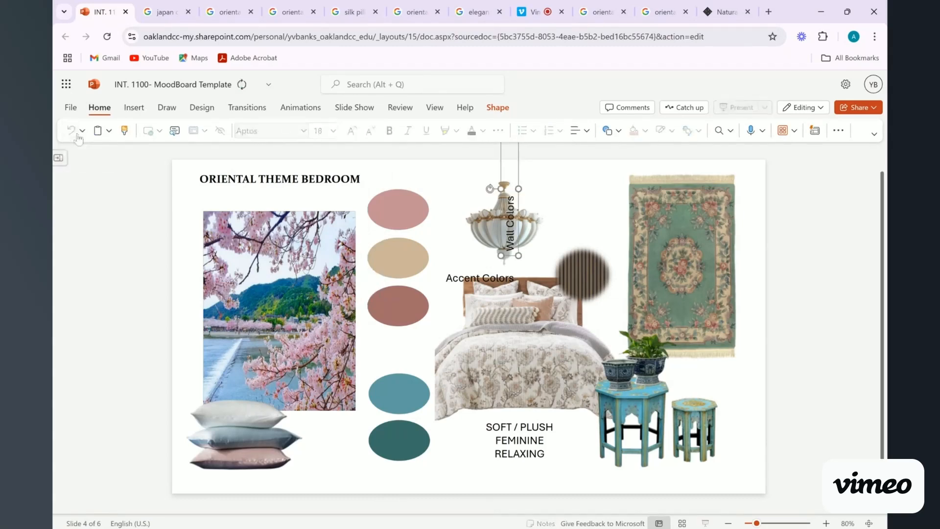
click(83, 131)
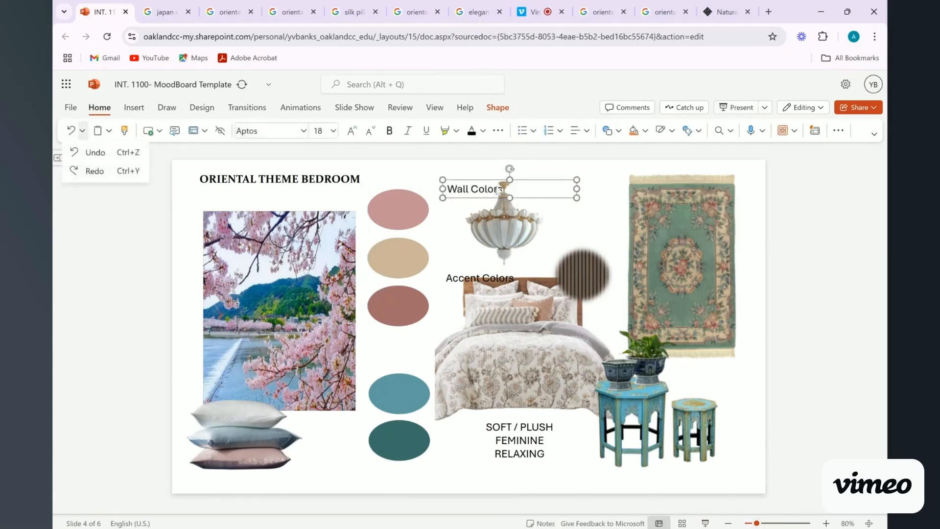
click(578, 192)
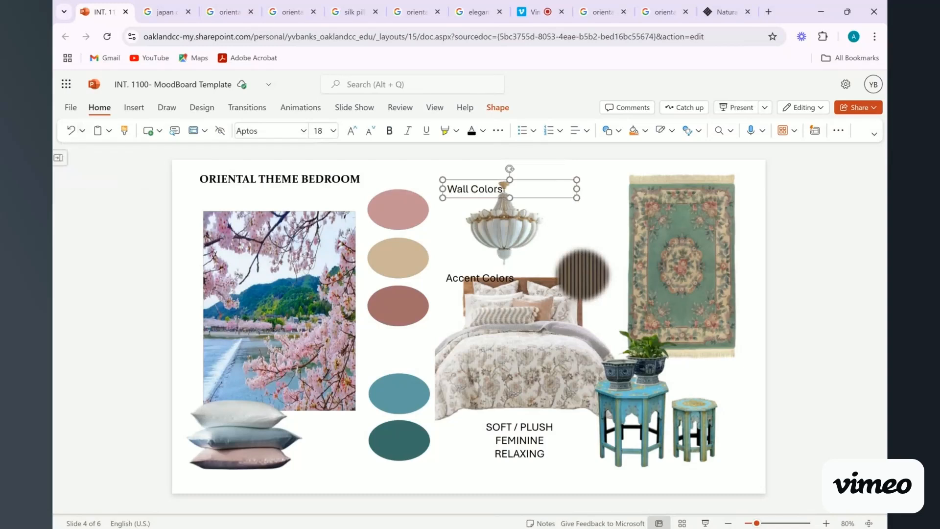
Rotate the Wall Colors text box to read vertically and place it between the cherry blossom photo and the upper three swatches.
drag(577, 186, 483, 334)
drag(425, 307, 401, 327)
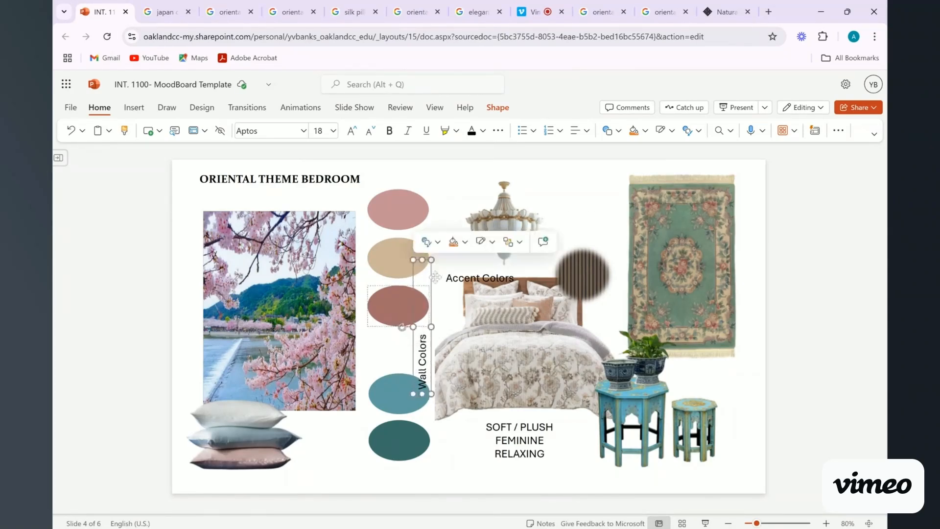
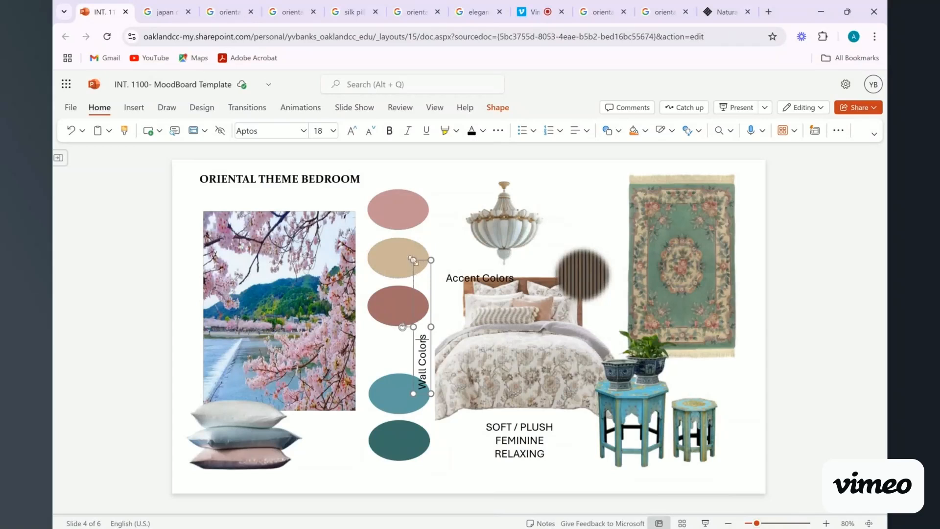
mouse_move(413, 258)
mouse_down()
mouse_move(398, 240)
mouse_move(413, 257)
mouse_up()
click(422, 351)
drag(413, 340, 351, 246)
Rotate the Accent Colors text box to 270° and place it vertically beside the two blue-green swatches.
click(477, 268)
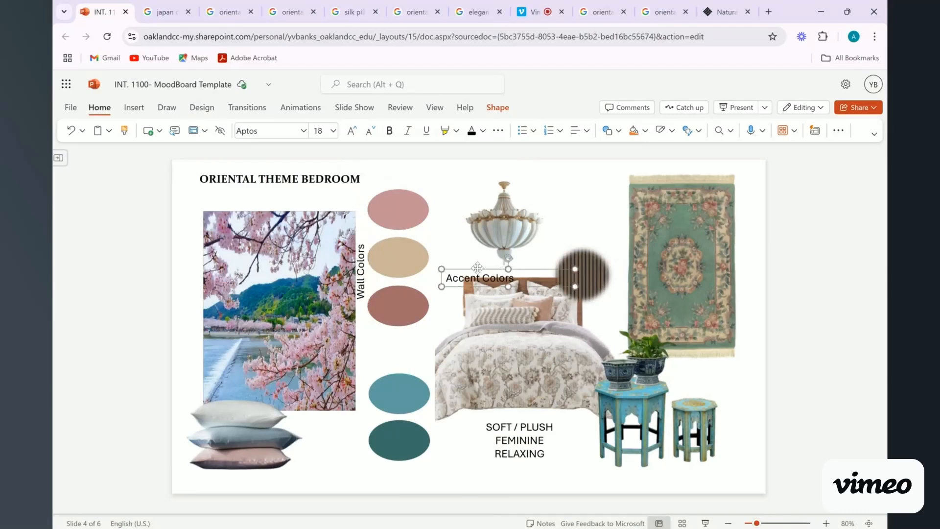
drag(508, 256, 448, 285)
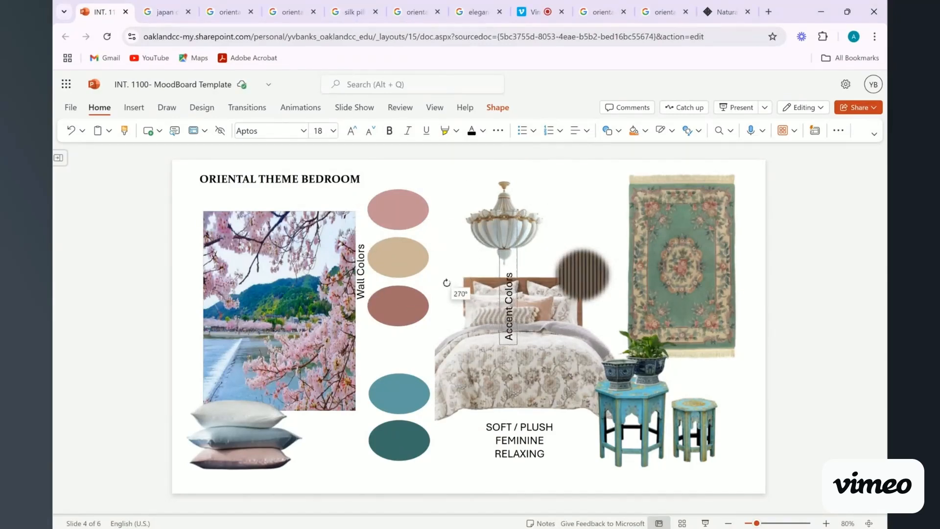
click(497, 267)
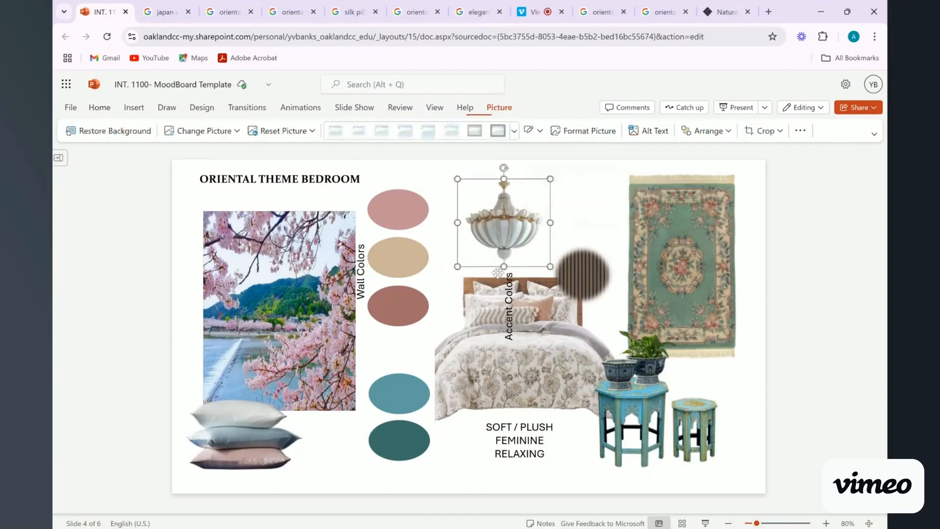
click(499, 288)
click(508, 304)
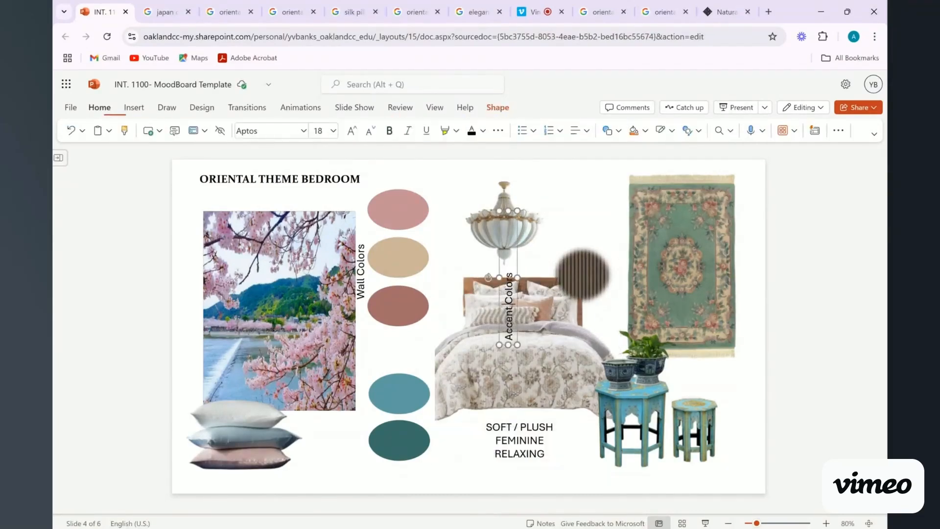
drag(500, 290, 353, 401)
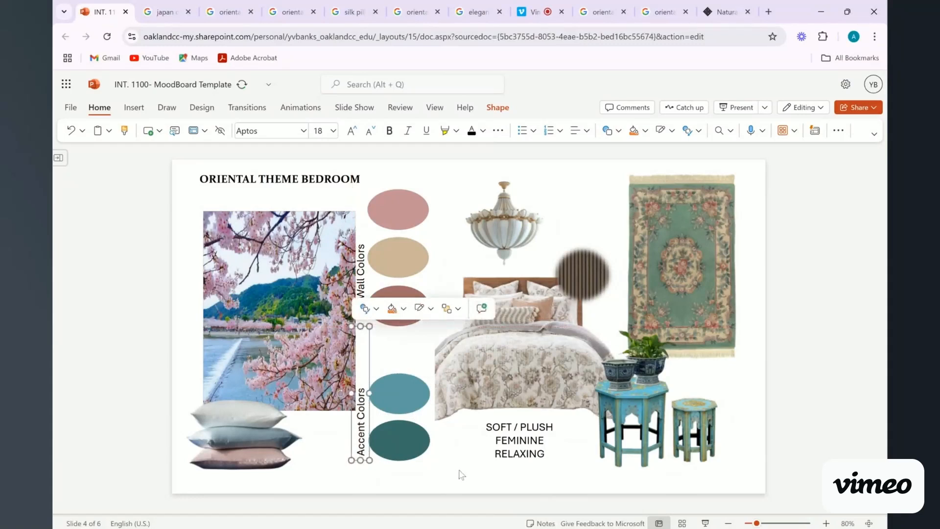
click(416, 345)
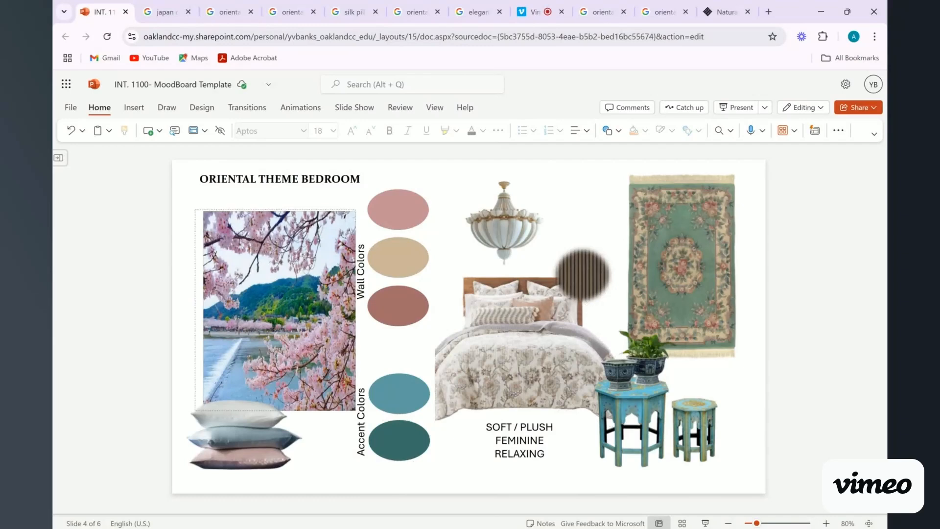
Narrow the cherry blossom photo slightly and move it left, clear of the vertical color labels.
click(361, 292)
drag(342, 316, 344, 312)
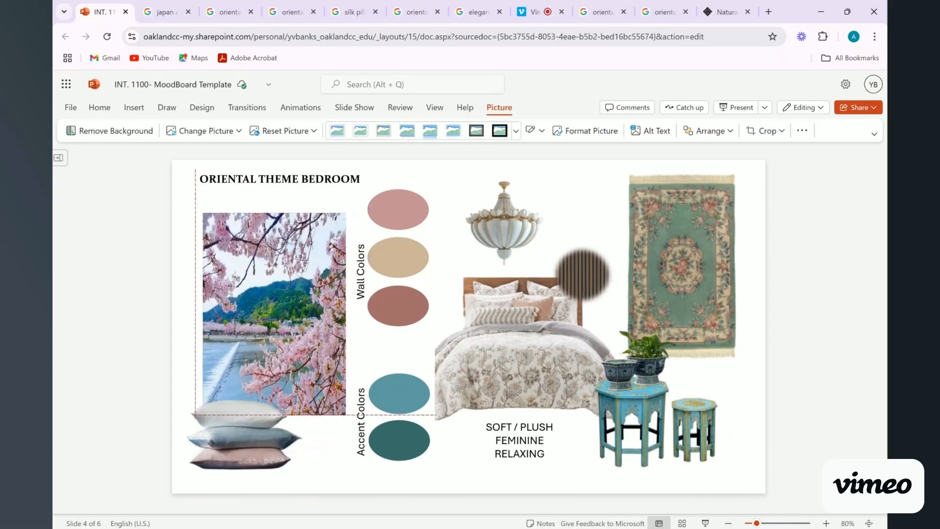
drag(195, 312, 240, 307)
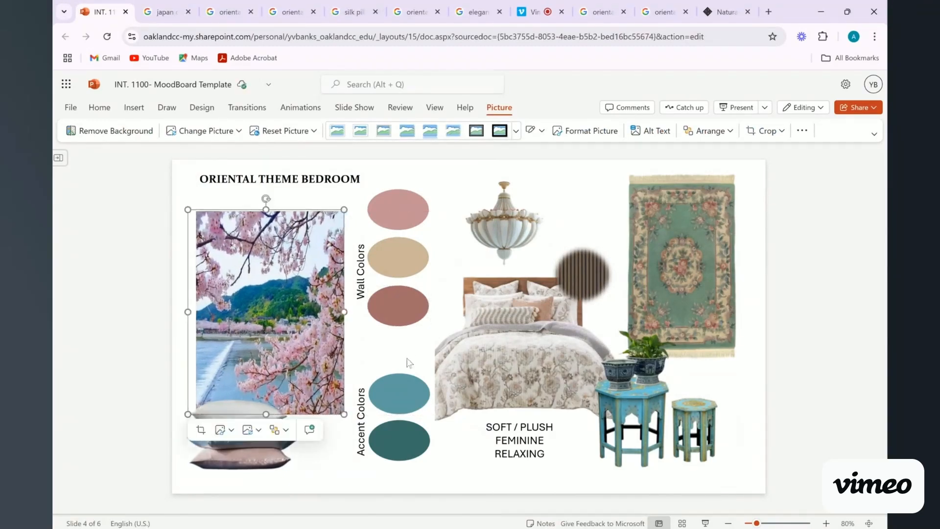
Shorten the Wall Colors text box to fit its text and nudge it up beside the tan swatch.
click(401, 357)
click(353, 243)
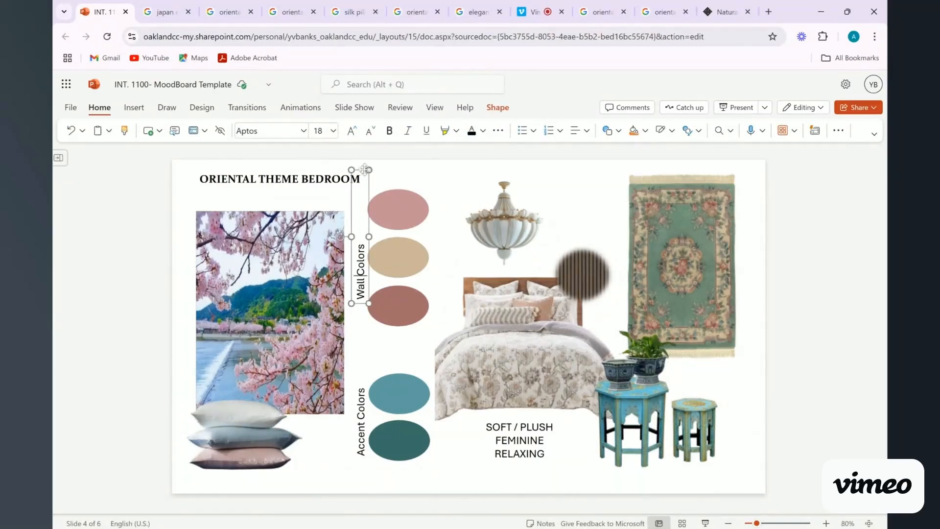
drag(369, 170, 366, 238)
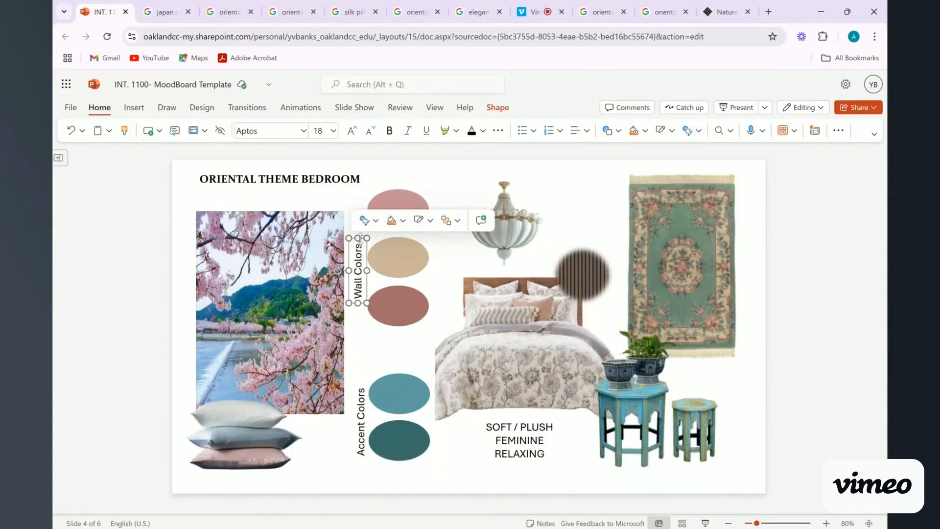
mouse_move(358, 248)
mouse_down()
mouse_move(359, 298)
mouse_move(358, 244)
mouse_up()
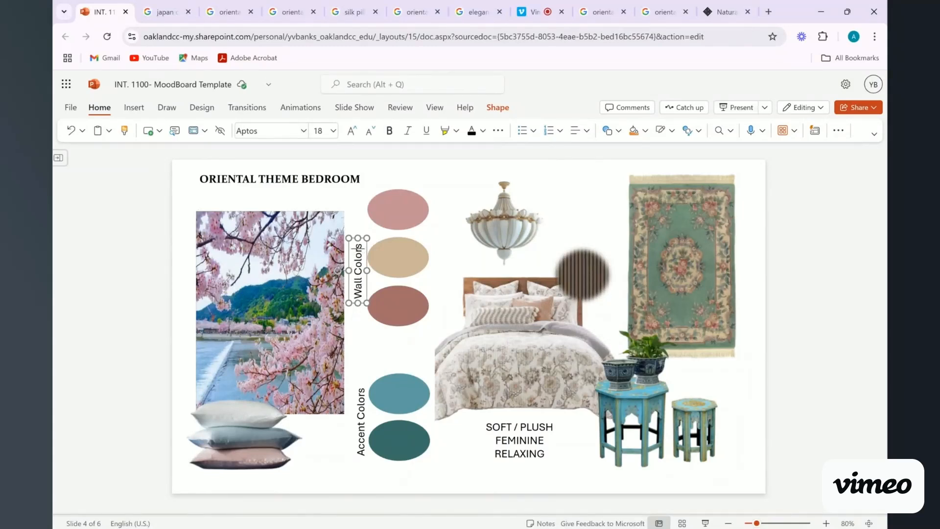
drag(358, 245, 357, 300)
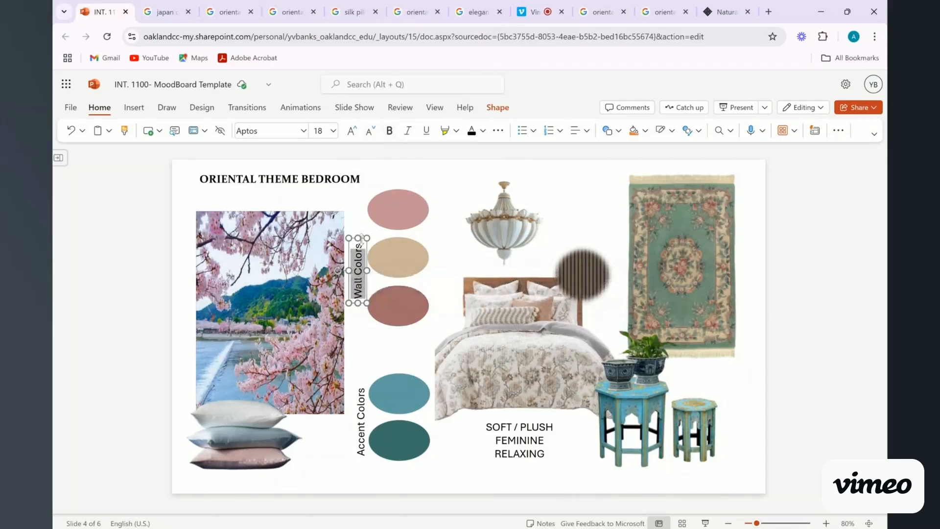
click(358, 247)
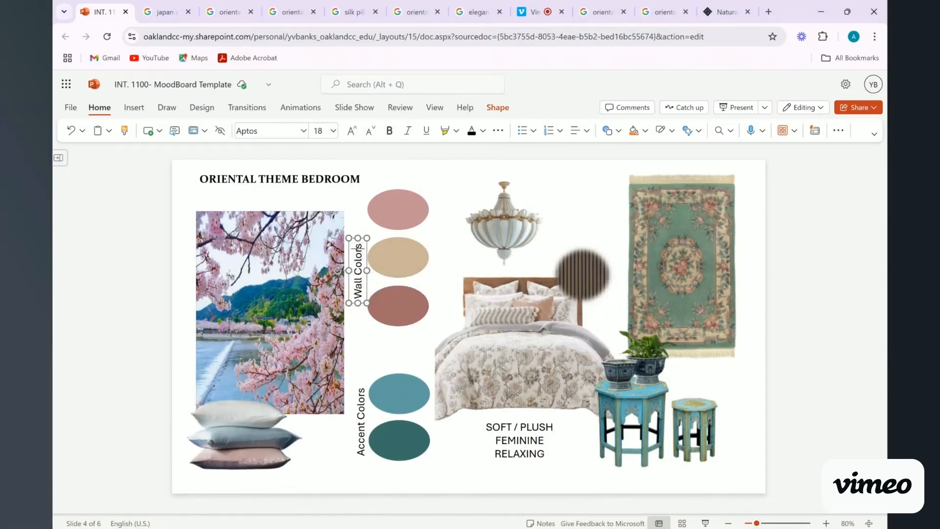
click(364, 213)
click(357, 263)
drag(354, 238, 355, 232)
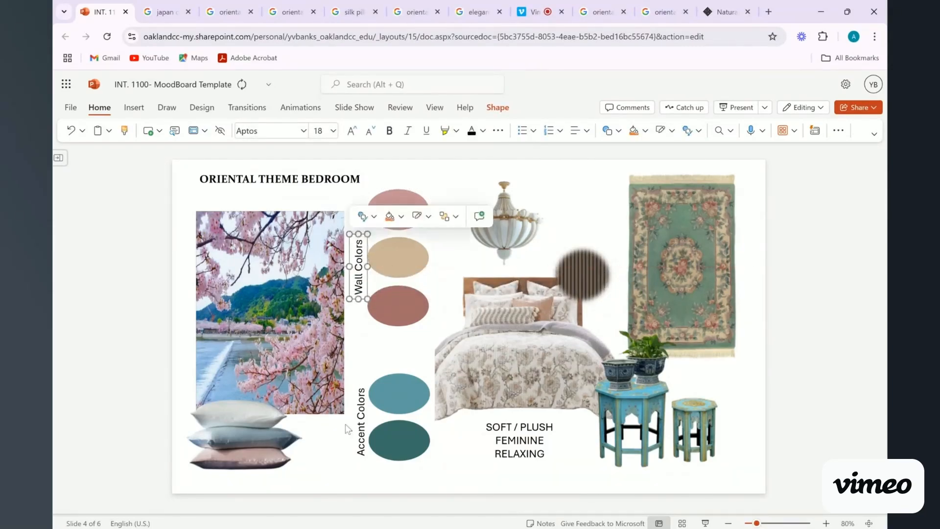
Rotate the Wall Colors label back to horizontal and place it over the pink swatch, keeping the cherry blossom photo in its place.
click(358, 431)
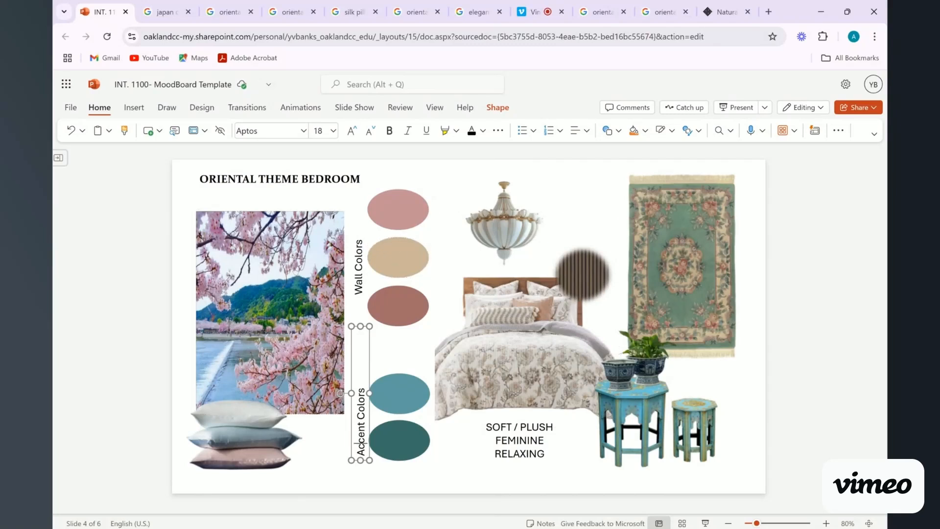
click(357, 267)
click(355, 235)
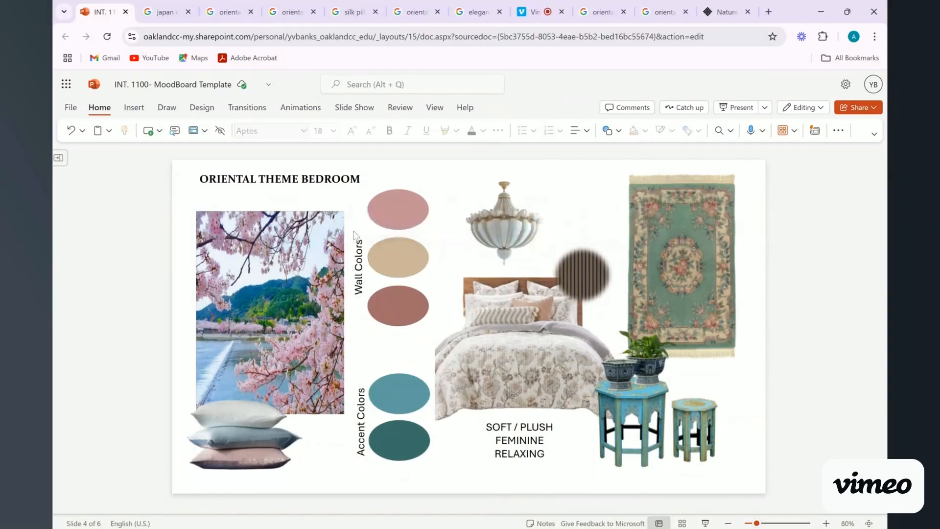
click(361, 242)
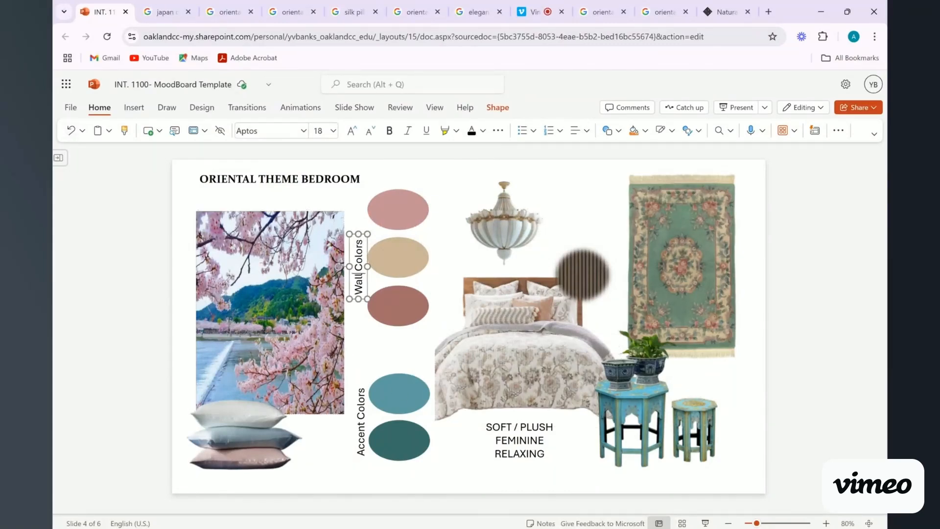
drag(339, 266, 397, 257)
click(100, 107)
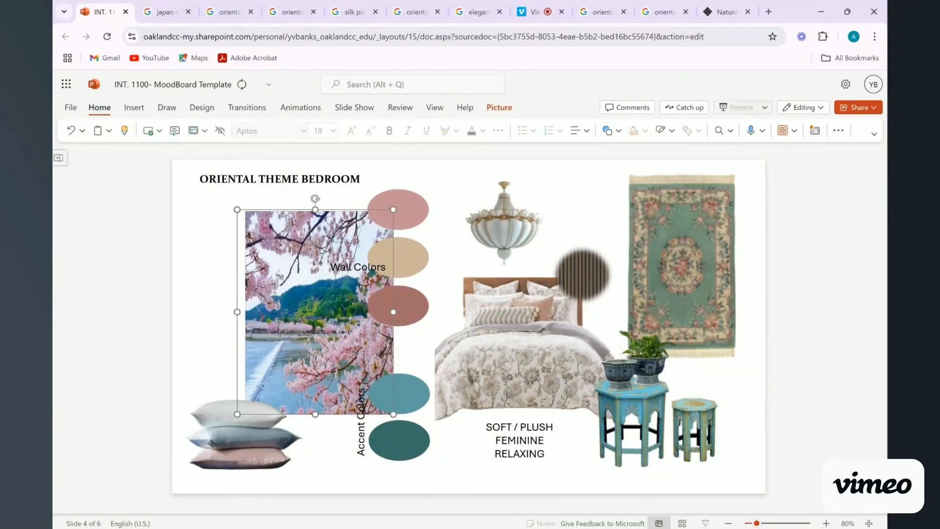
drag(380, 279, 330, 279)
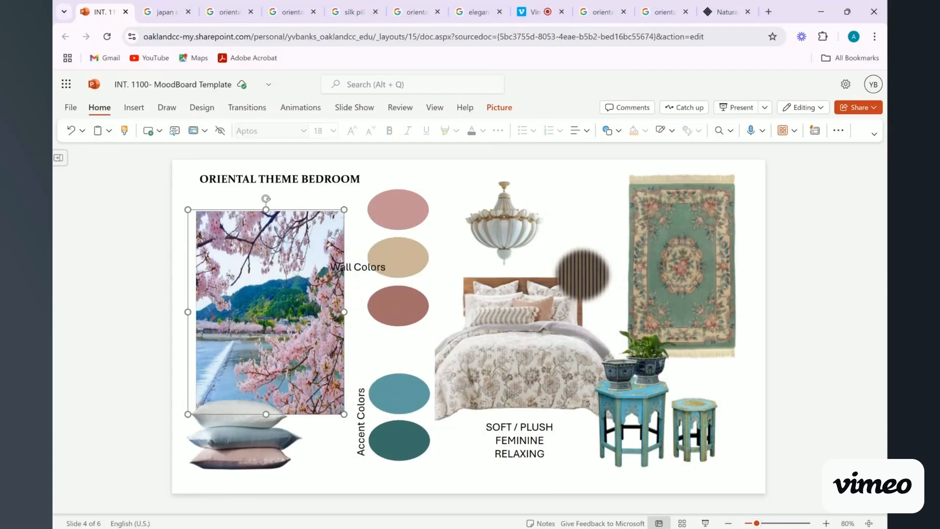
click(354, 267)
drag(347, 253, 387, 208)
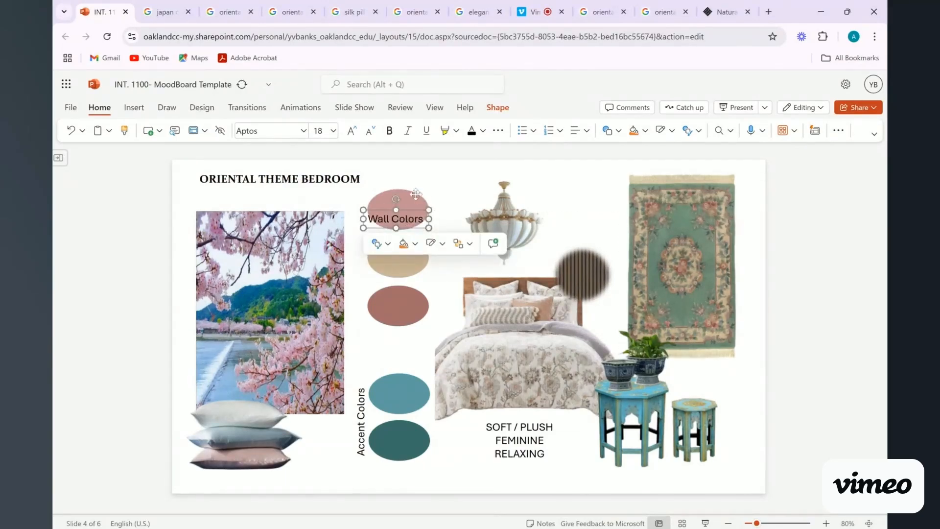
Move the pink, tan and terracotta swatches together down so they sit directly below the Wall Colors label.
click(416, 194)
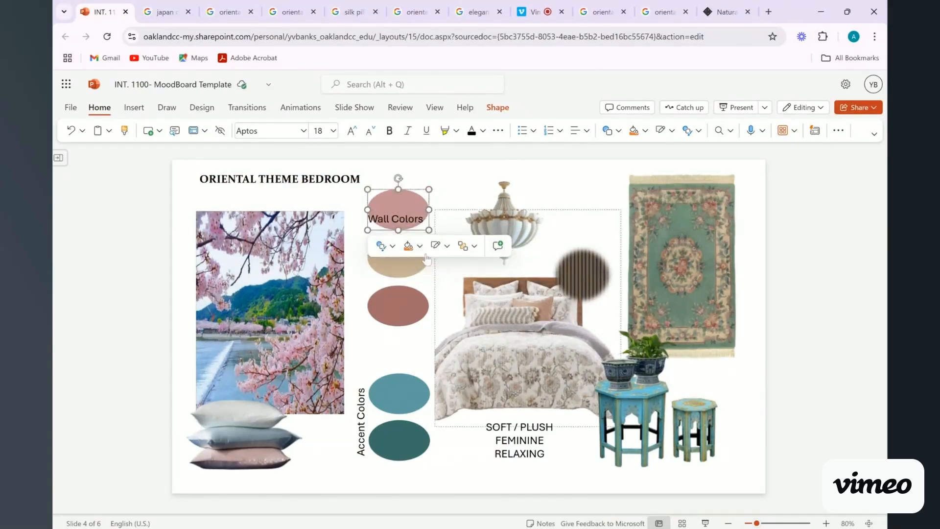
shift+click(408, 275)
shift+click(404, 306)
drag(406, 258, 404, 295)
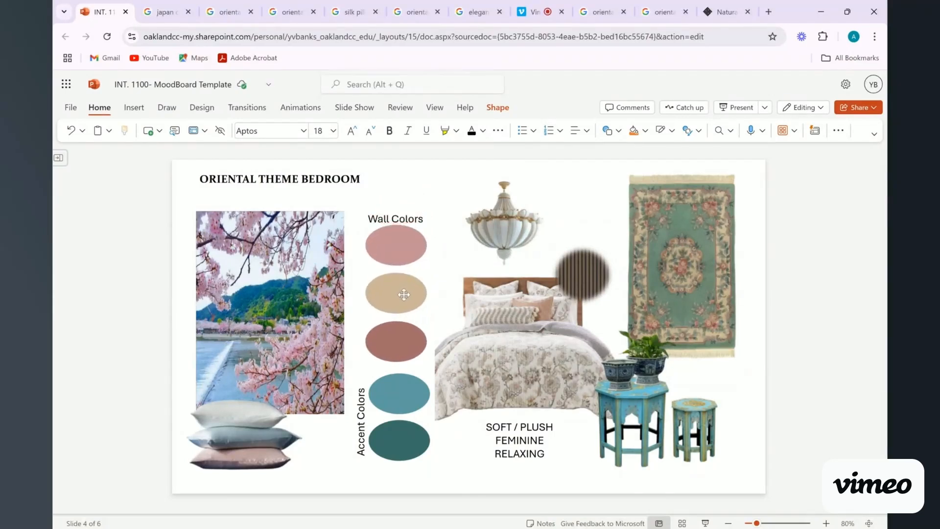
Move the Wall Colors label and its three swatches up together slightly, opening a gap above the blue-green swatches.
click(416, 220)
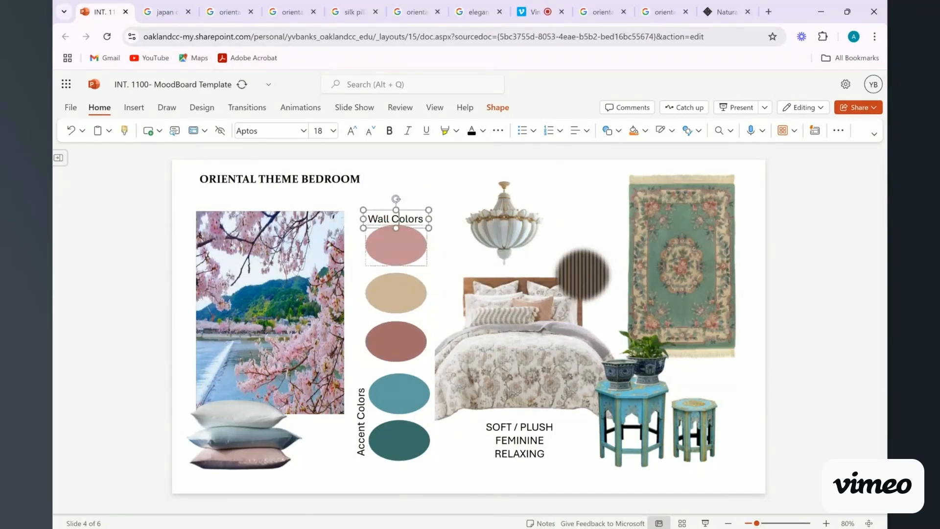
shift+click(409, 254)
shift+click(408, 285)
shift+click(403, 346)
drag(422, 289, 421, 284)
key(Up)
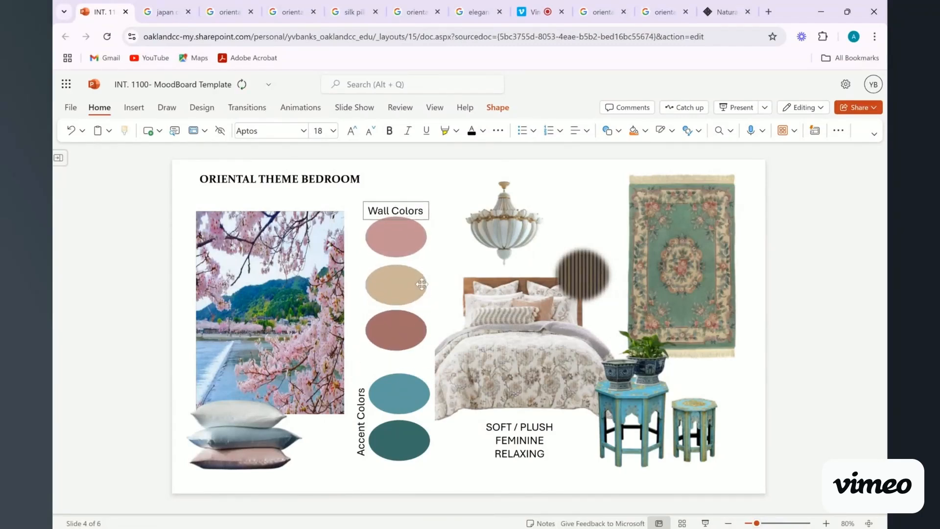
Rotate the Accent Colors label back to horizontal and place it directly above the two blue-green swatches.
click(464, 184)
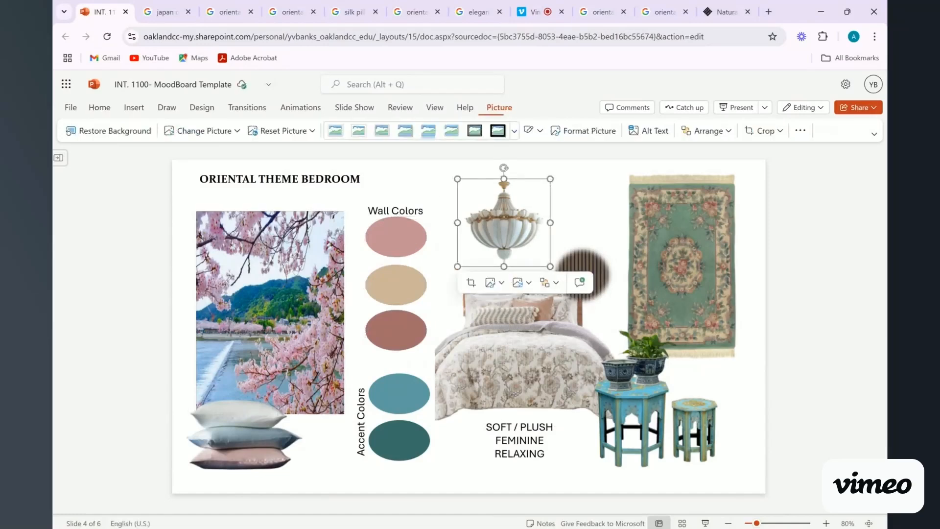
click(352, 399)
drag(344, 395, 411, 356)
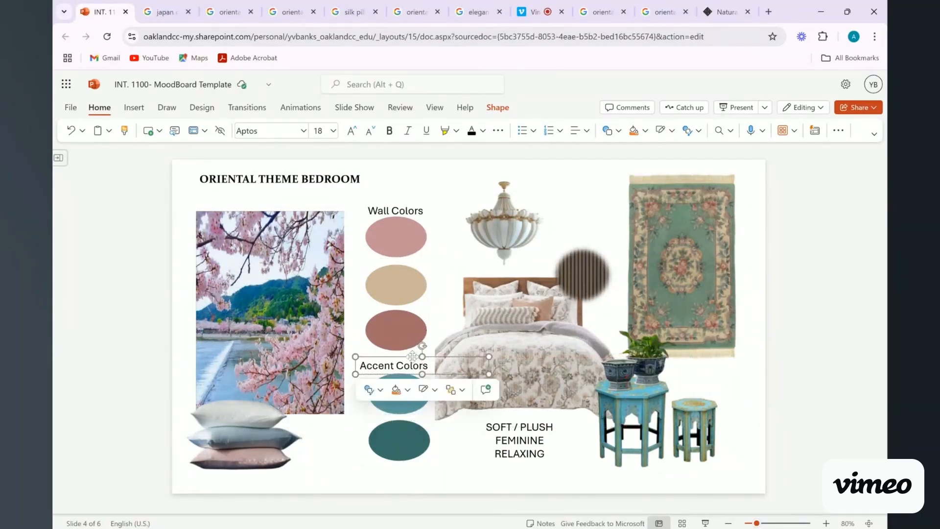
Move the Accent Colors label and its two blue-green swatches down together, widening the gap below the terracotta swatch.
click(405, 401)
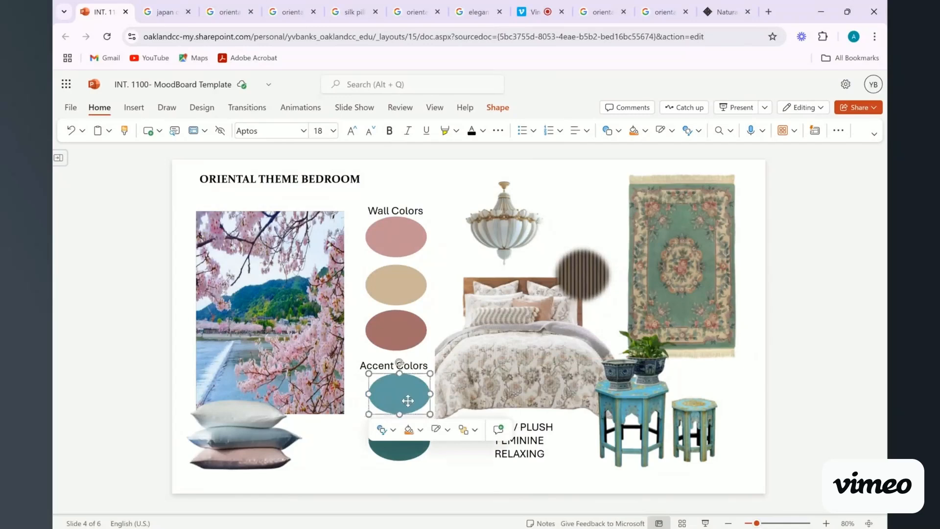
shift+click(409, 360)
shift+click(404, 448)
drag(403, 399, 392, 414)
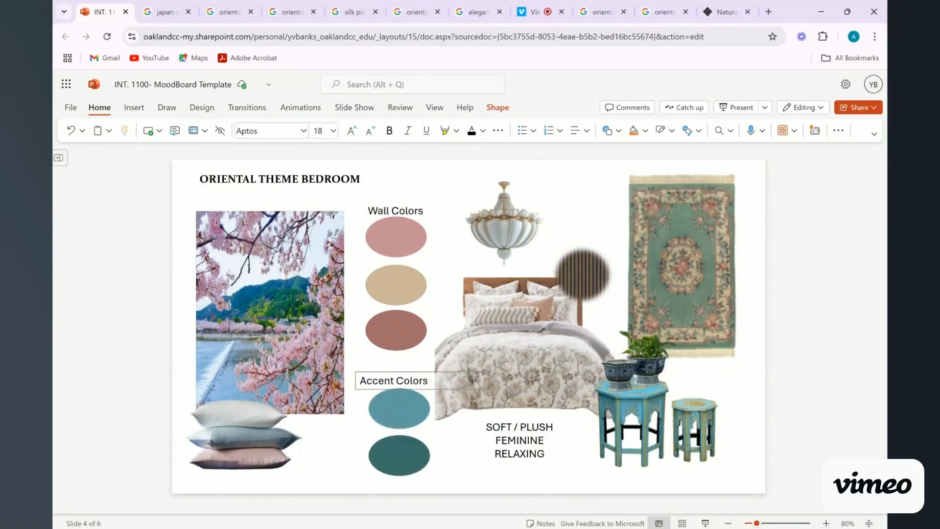
drag(391, 414, 392, 414)
drag(490, 372, 464, 376)
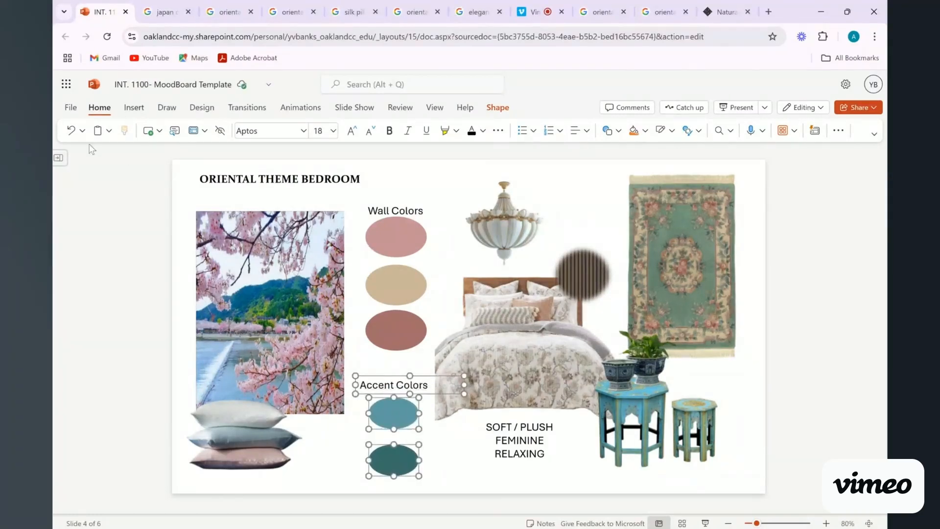
click(160, 270)
click(74, 135)
click(394, 392)
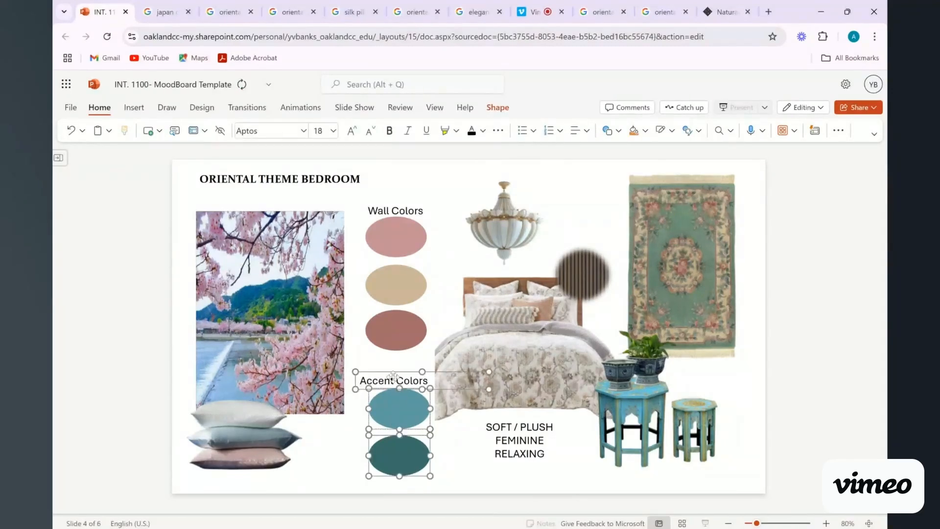
drag(395, 392, 395, 377)
click(437, 318)
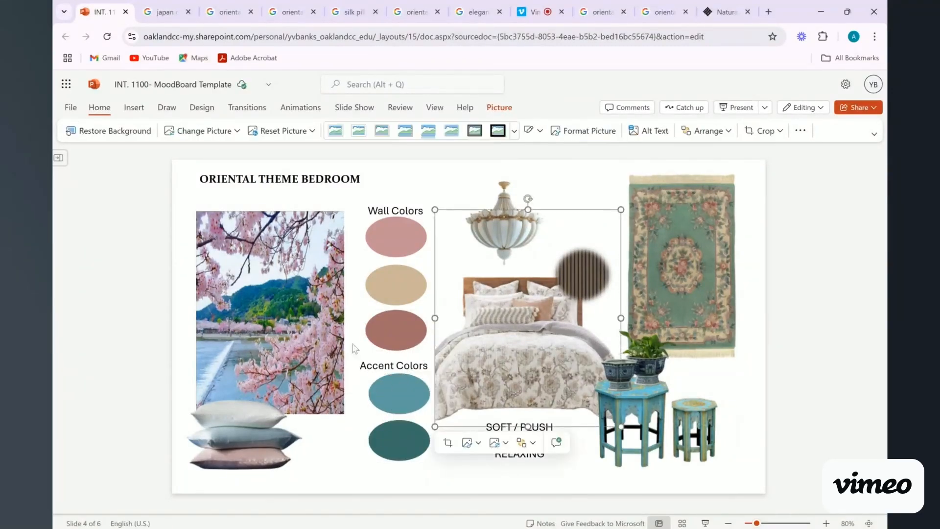
click(99, 108)
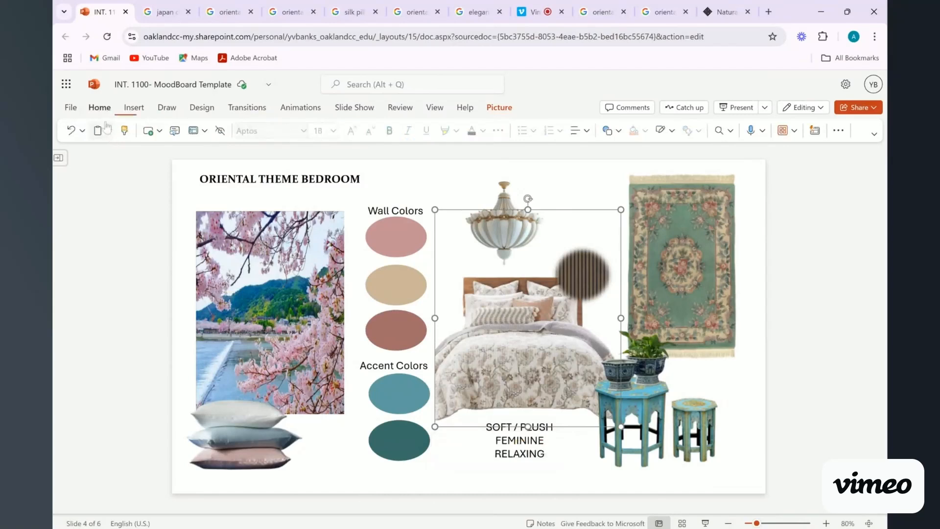
click(82, 132)
click(88, 152)
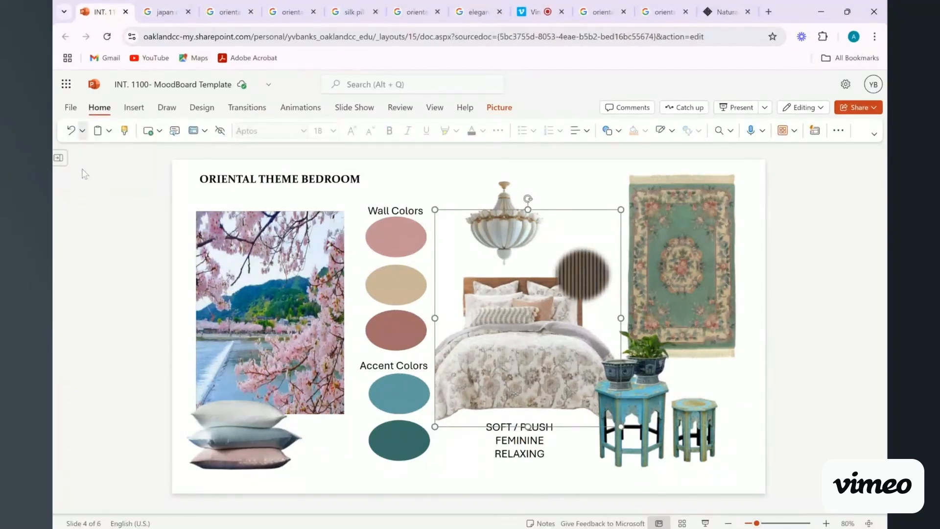
Nudge the Accent Colors label slightly to the right above its swatches and narrow its text box to fit the words.
click(458, 478)
click(409, 381)
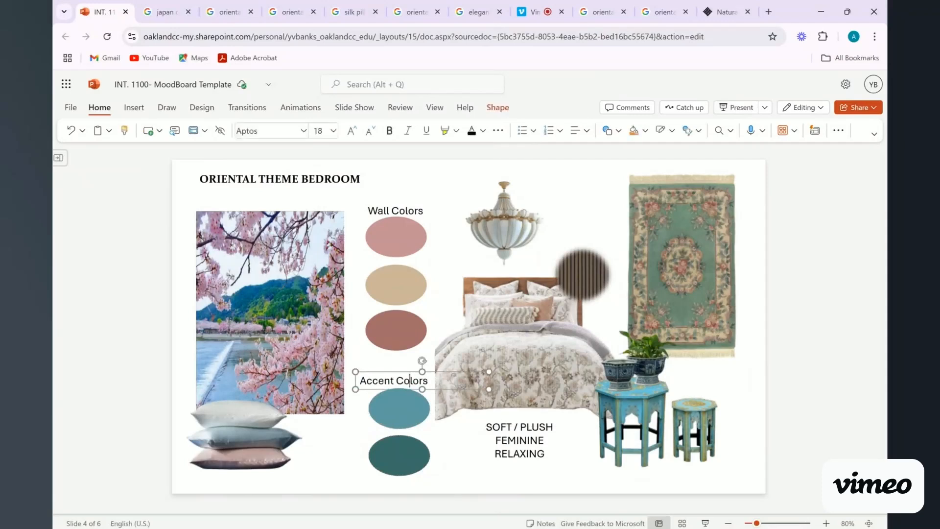
drag(407, 372, 414, 370)
drag(495, 380, 439, 380)
click(444, 192)
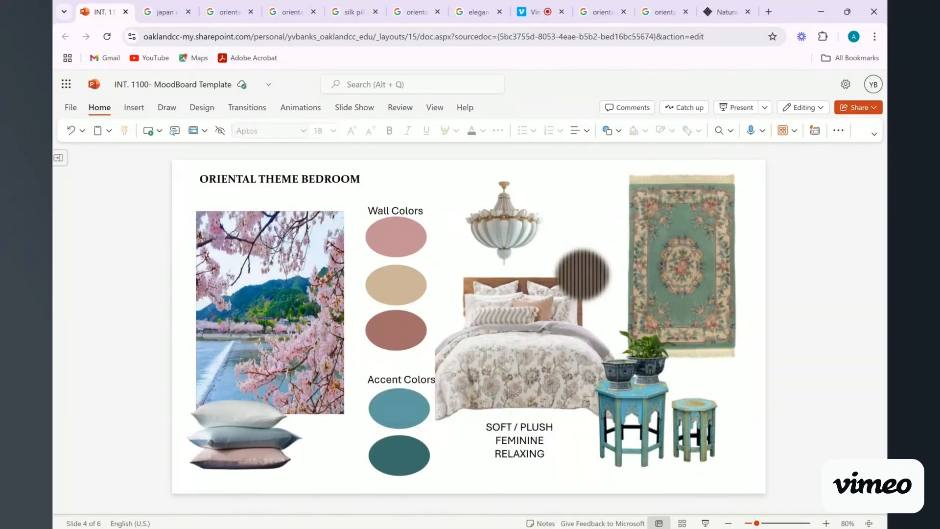
Move the Wall Colors label up slightly so there is a small gap between it and the pink swatch.
click(418, 211)
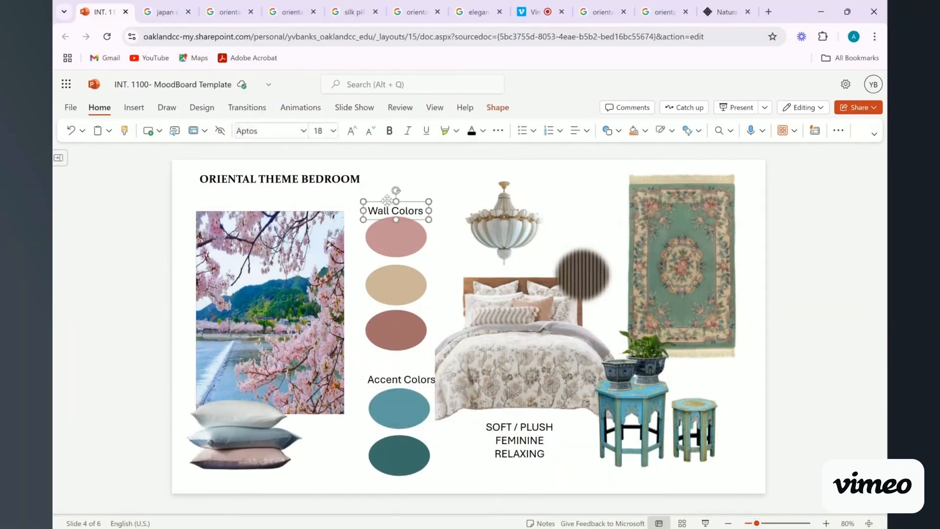
drag(387, 200, 385, 197)
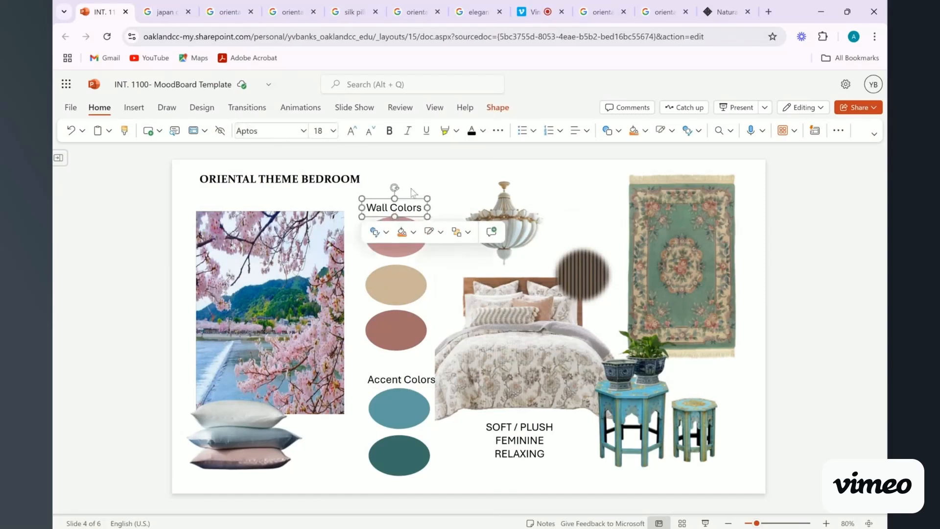
click(445, 185)
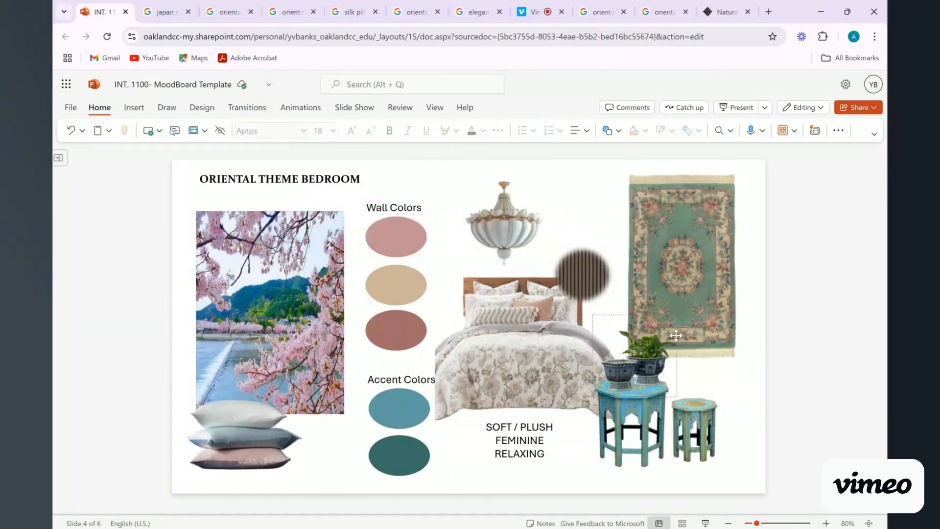
click(473, 379)
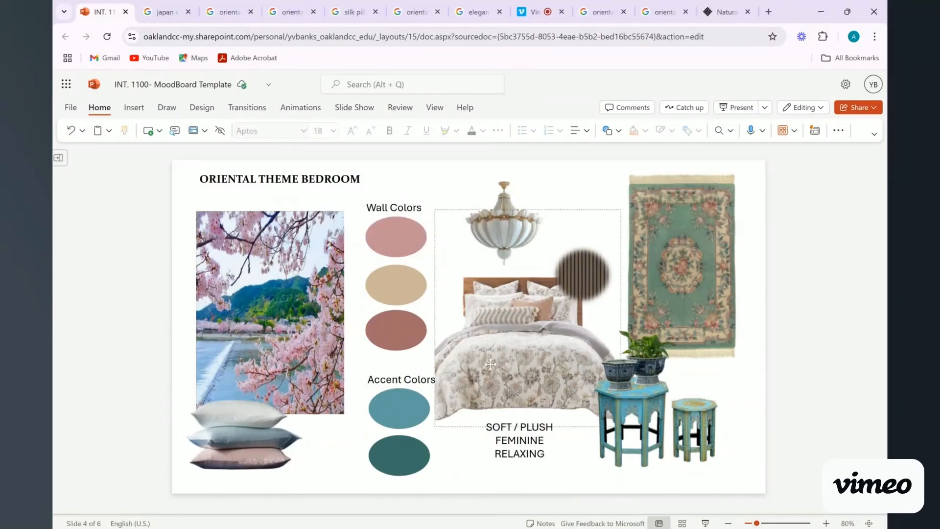
drag(438, 427, 449, 428)
drag(503, 241, 510, 239)
click(771, 363)
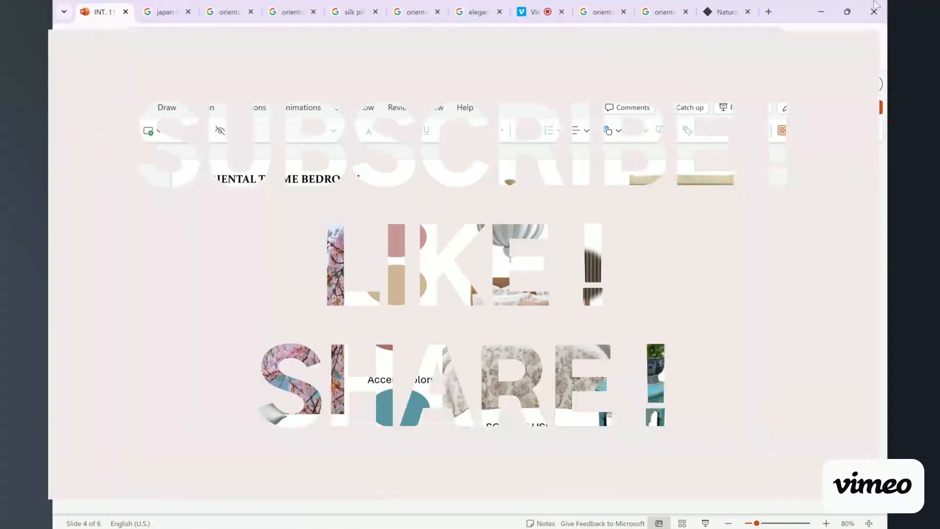
click(537, 12)
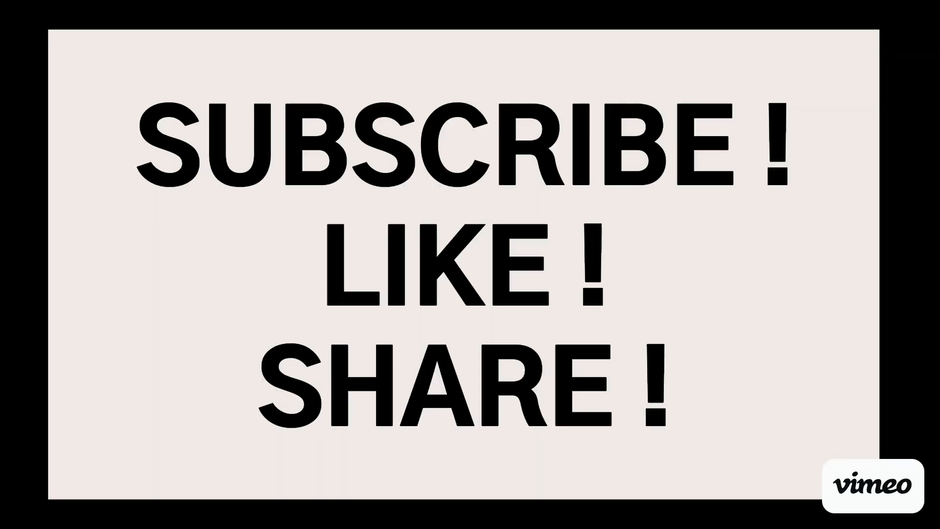